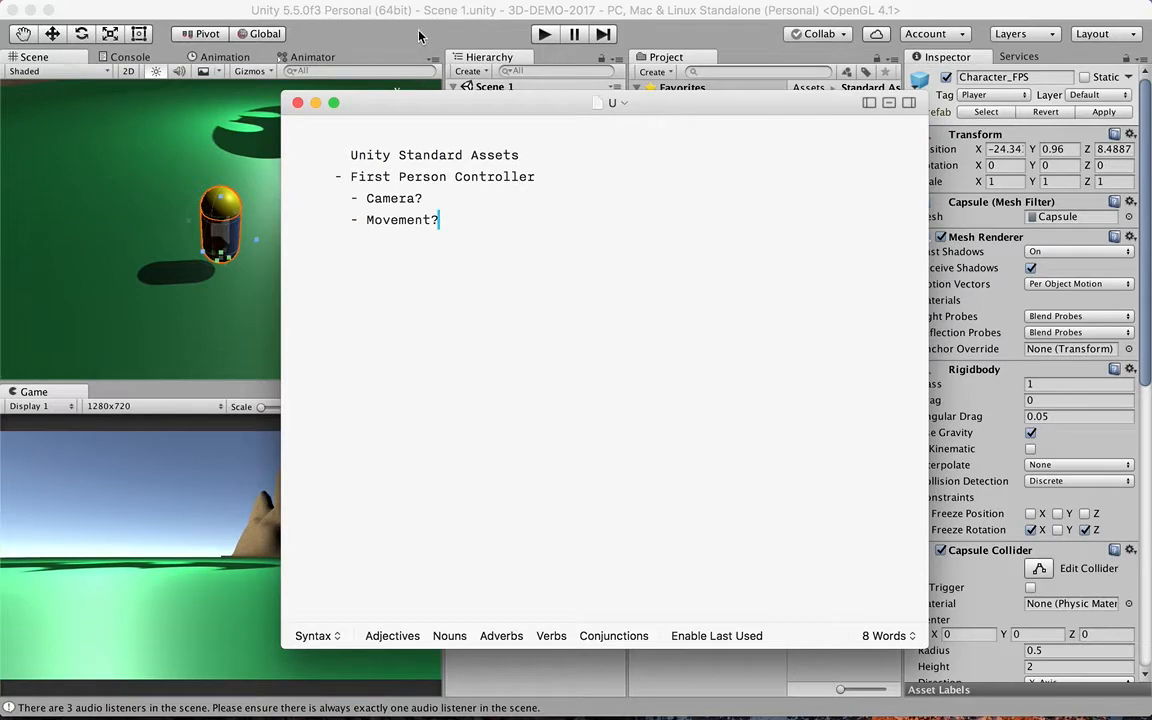
- Switch to Unity and open the Cameras standard assets package for import
left_click(358, 30)
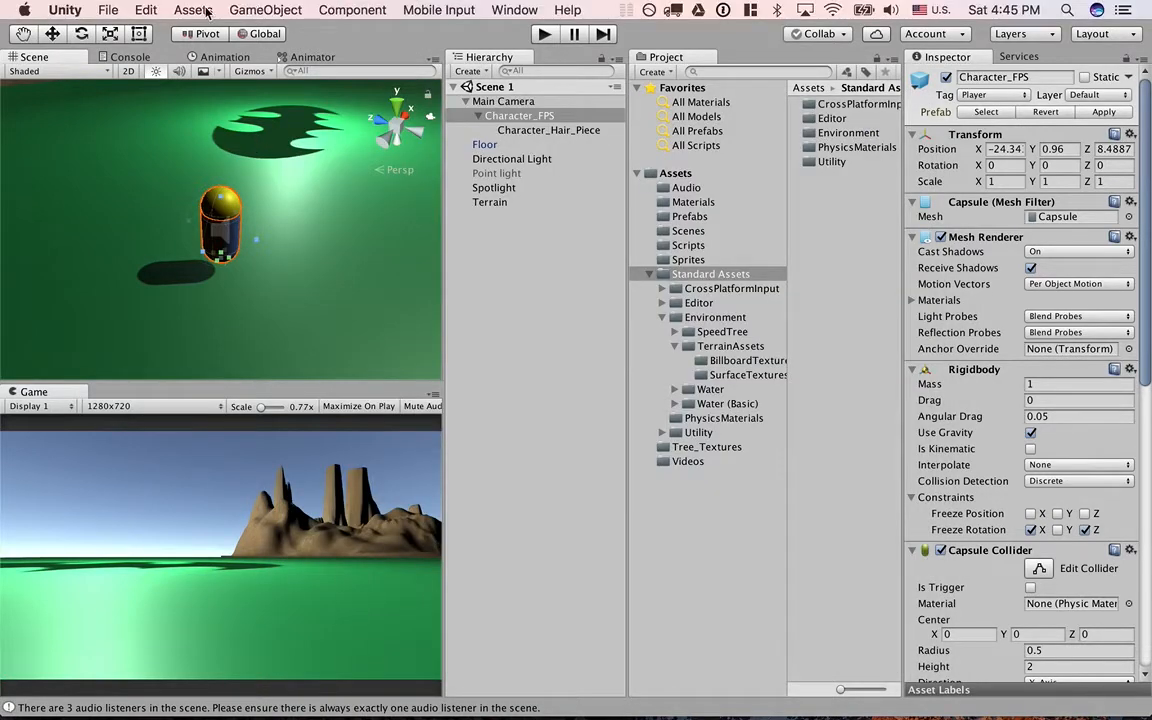
left_click(195, 10)
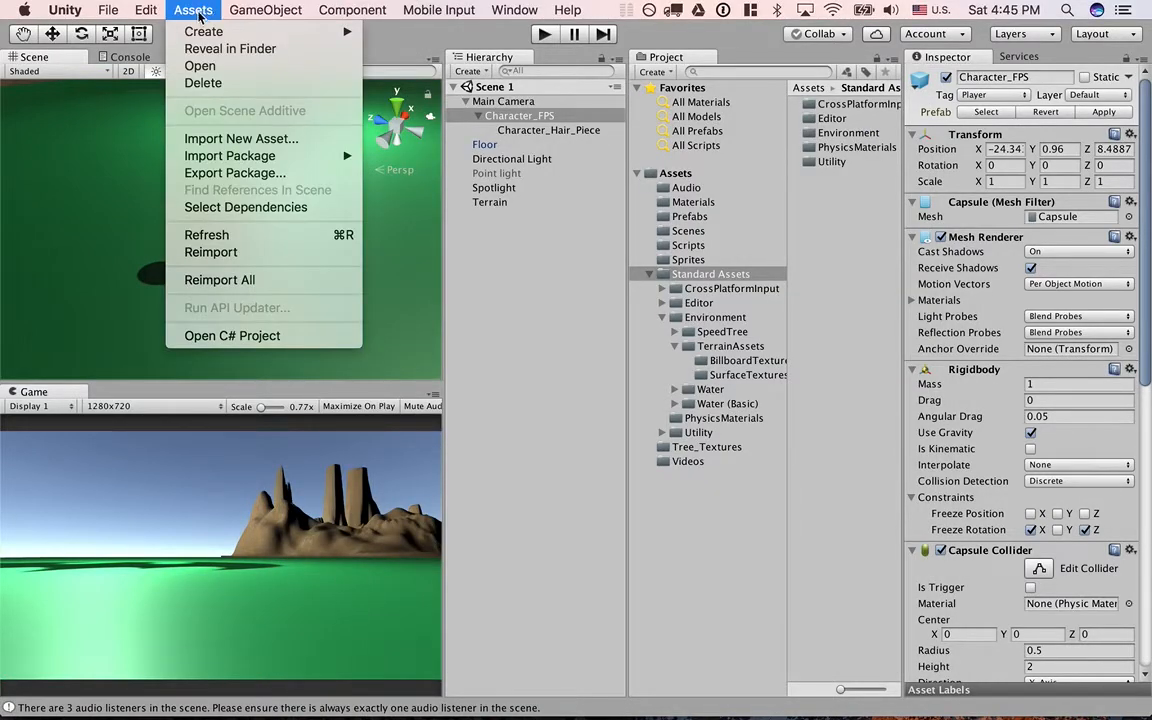
mouse_move(352, 160)
mouse_move(213, 155)
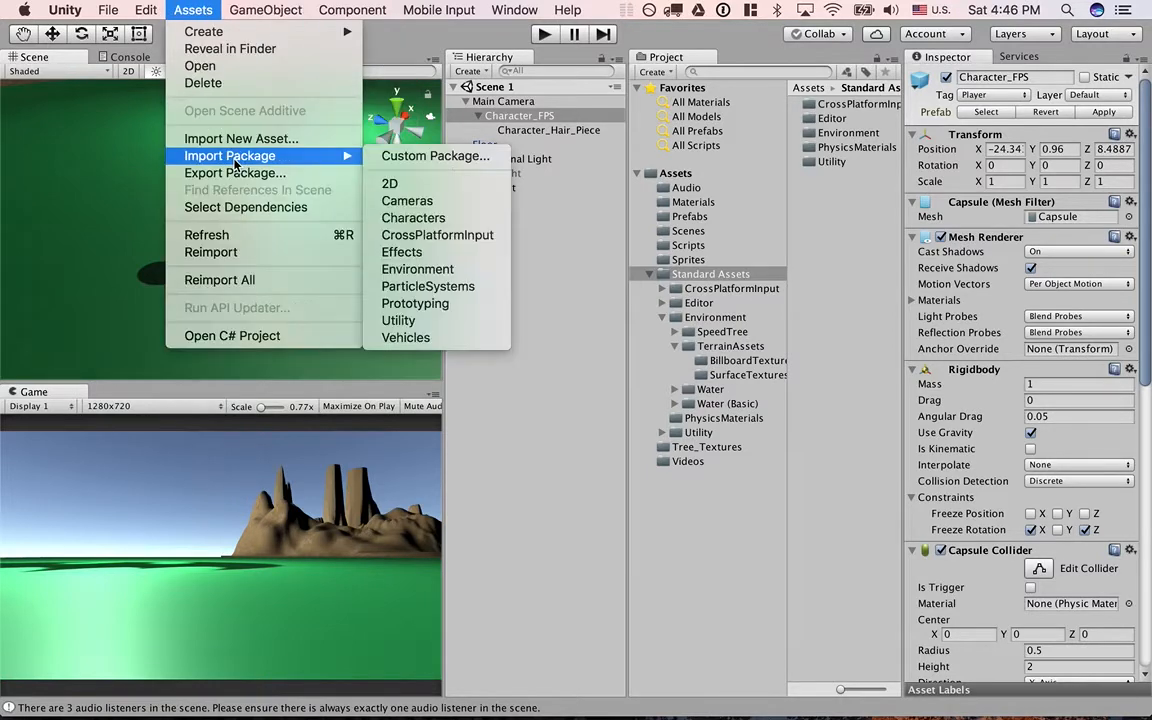
left_click(430, 204)
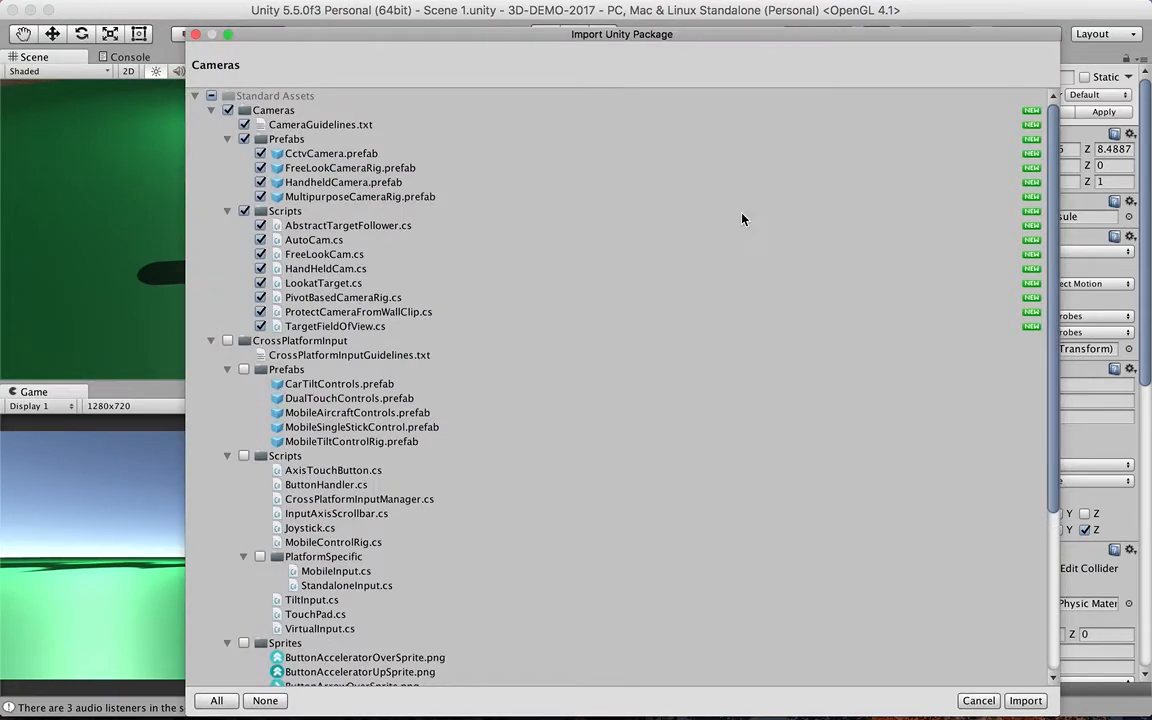
- Review the Cameras package contents, covering its prefabs and scripts and the CrossPlatformInput items, and collapse the reviewed folders
scroll(718, 247, "down", 5)
scroll(718, 247, "up", 5)
left_click(180, 11)
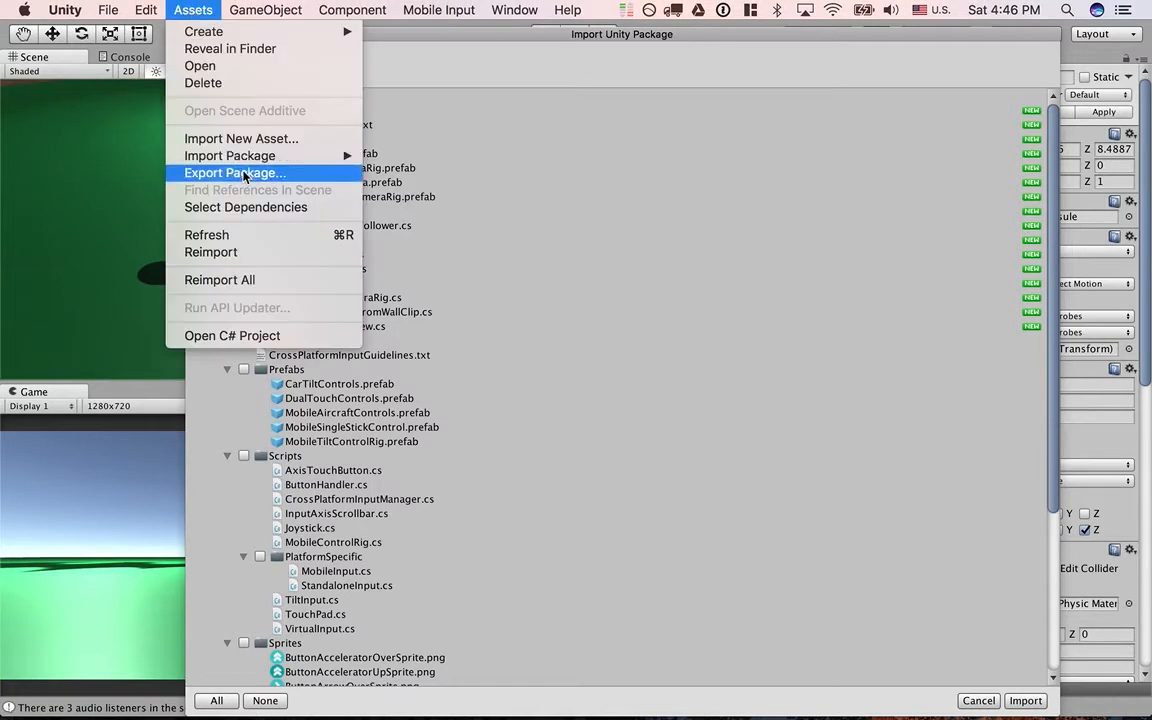
mouse_move(246, 153)
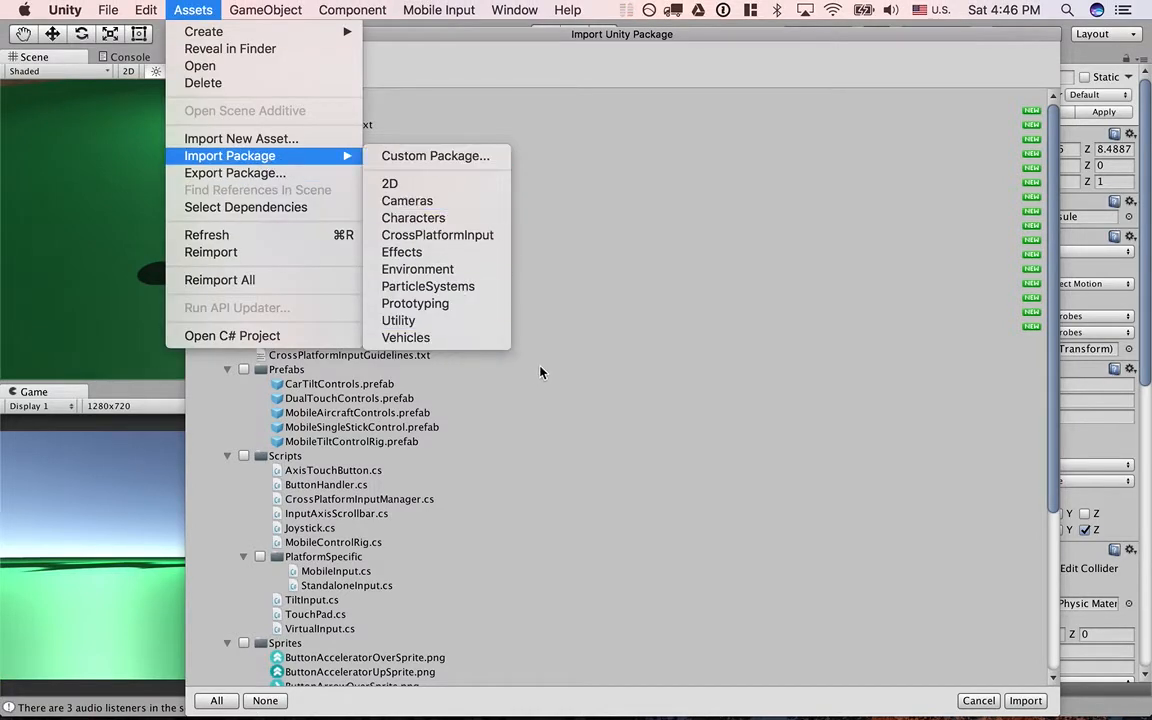
left_click(678, 58)
scroll(416, 316, "down", 5)
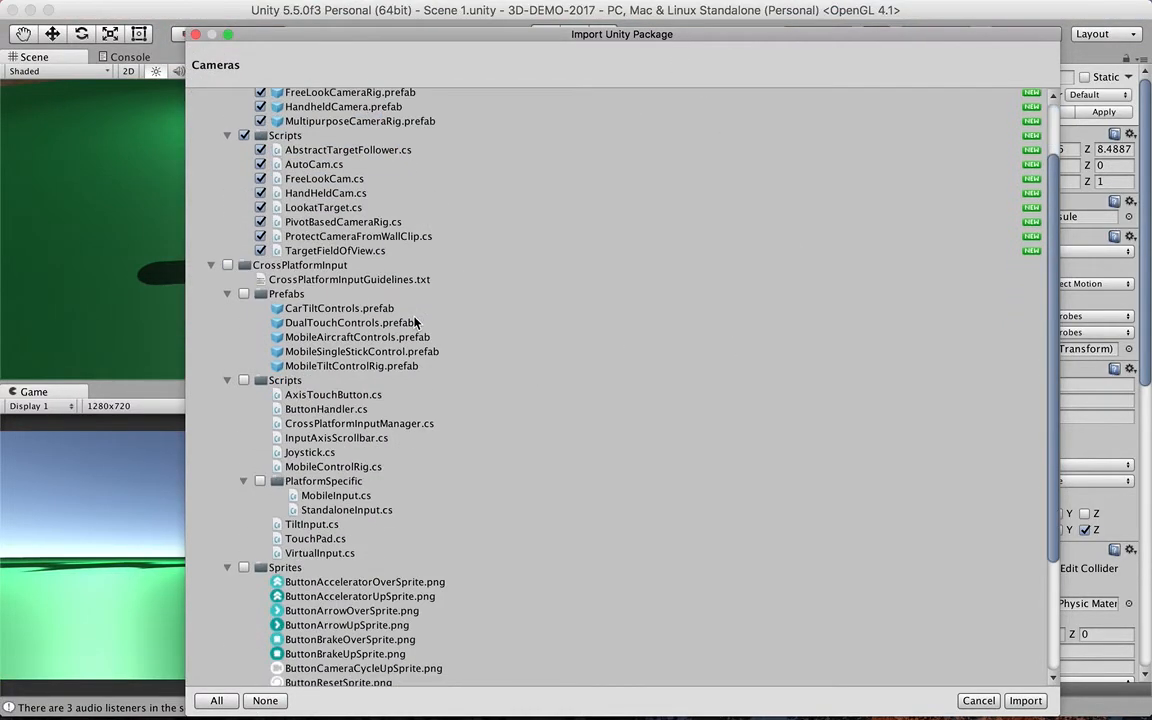
scroll(416, 320, "up", 5)
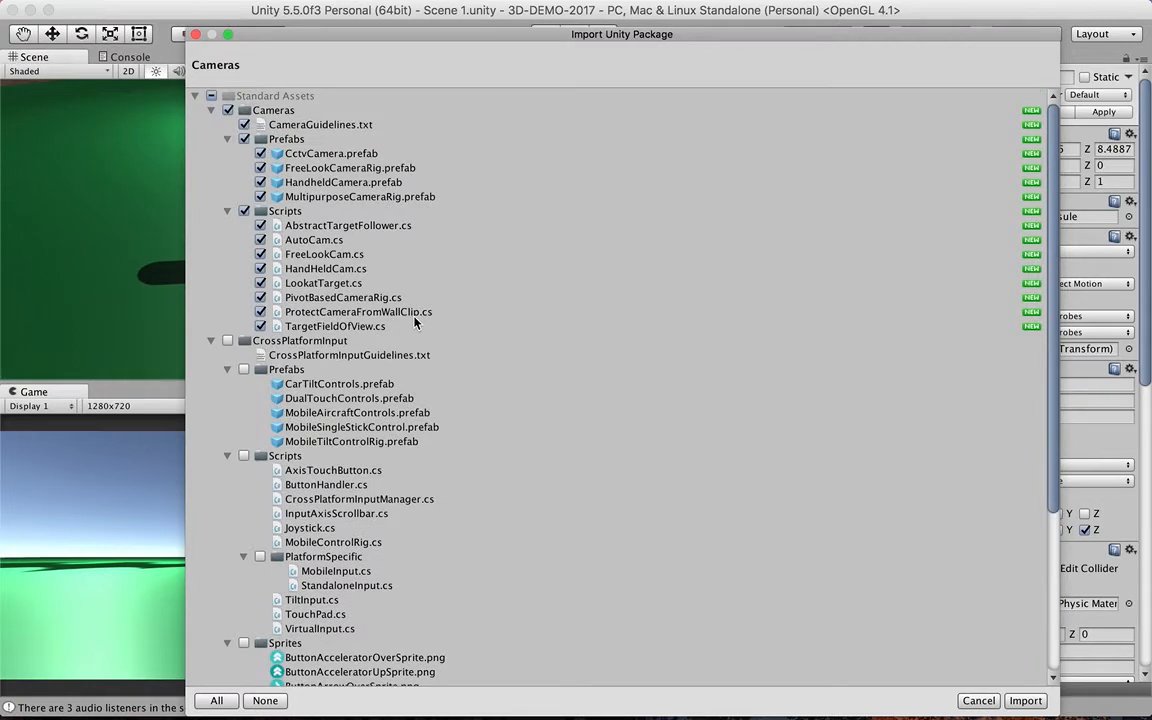
left_click(210, 111)
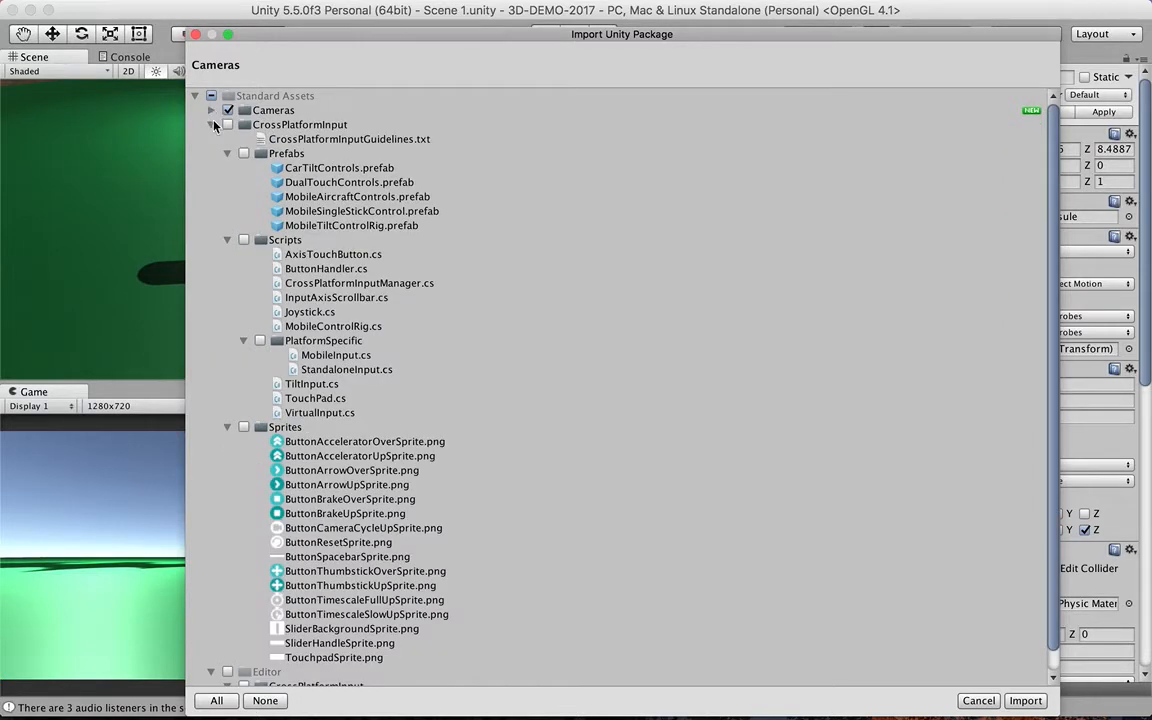
scroll(236, 250, "down", 2)
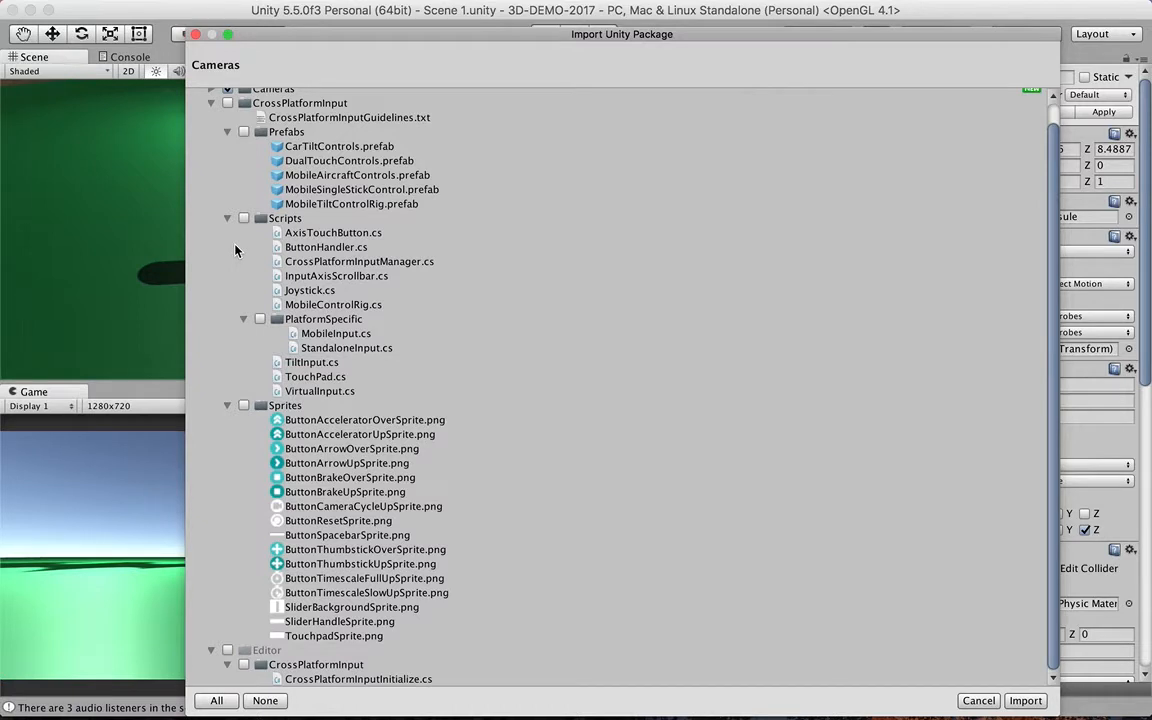
scroll(236, 250, "up", 2)
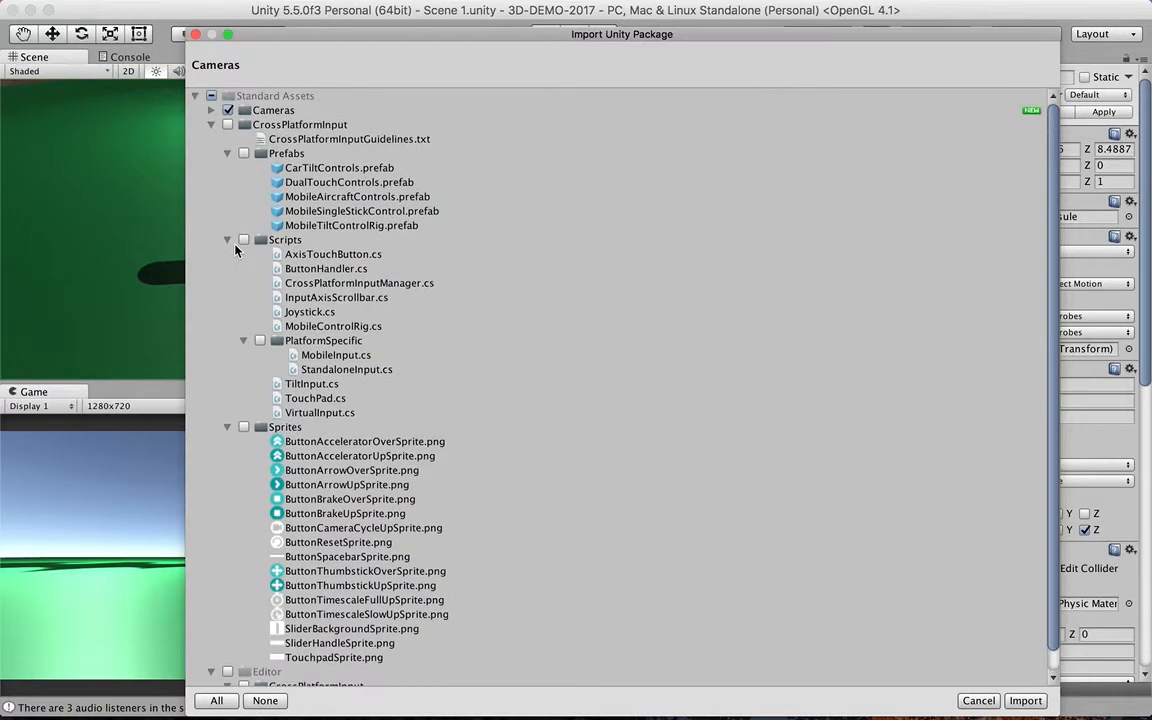
left_click(211, 125)
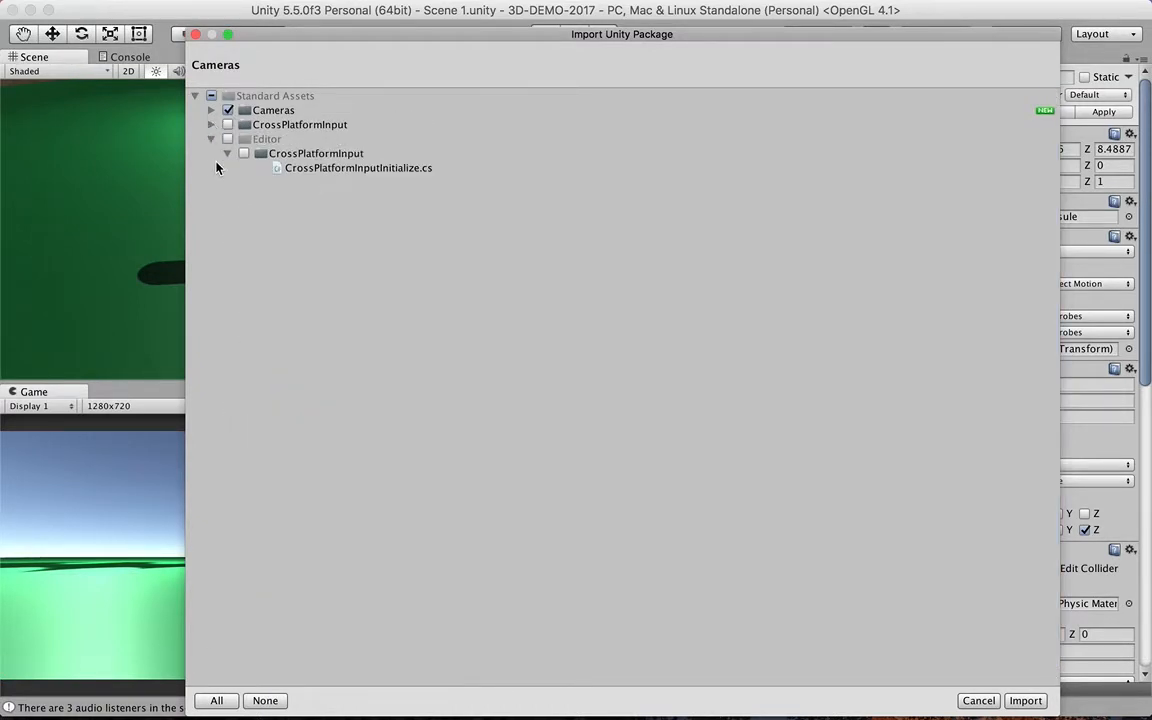
- Deselect all of Standard Assets, select only the Cameras folder for import, and import it into the project
left_click(211, 95)
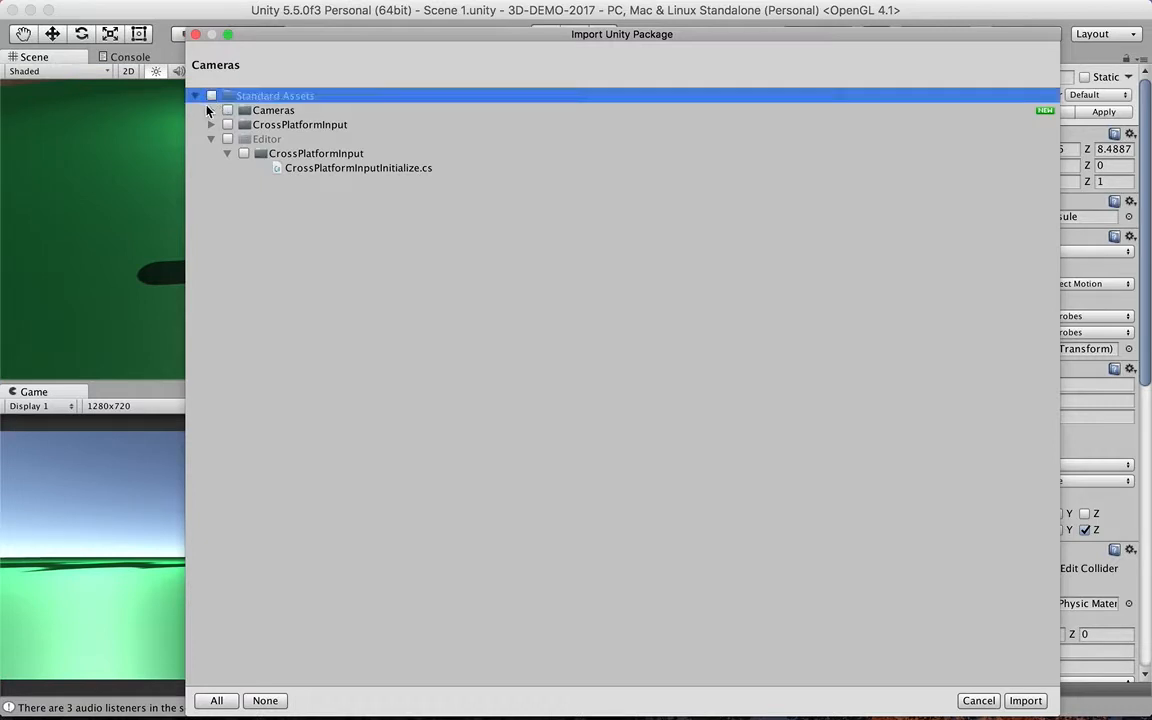
left_click(209, 110)
left_click(210, 111)
left_click(210, 111)
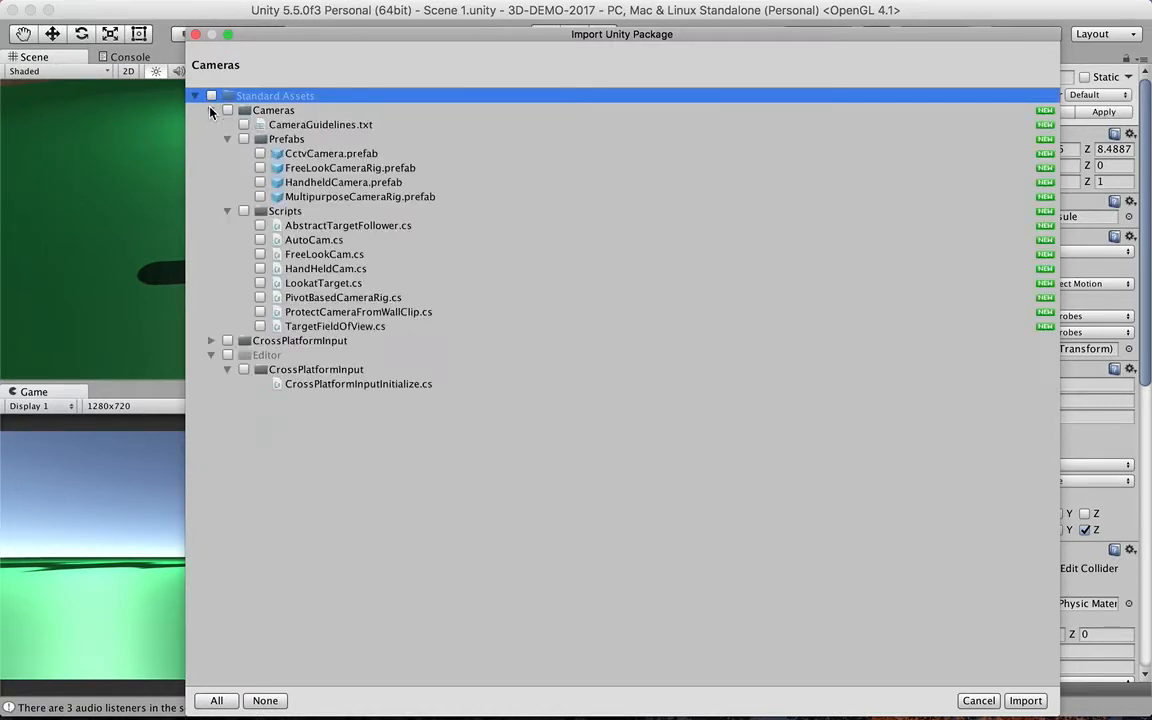
left_click(211, 110)
left_click(227, 110)
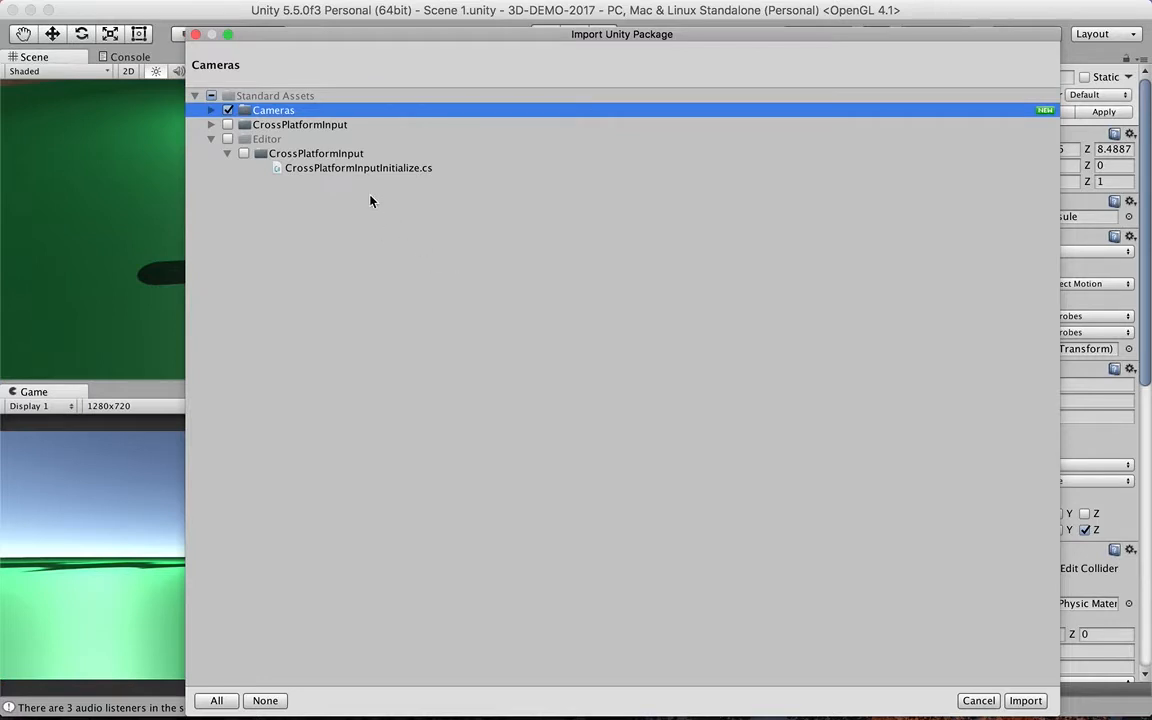
left_click(210, 110)
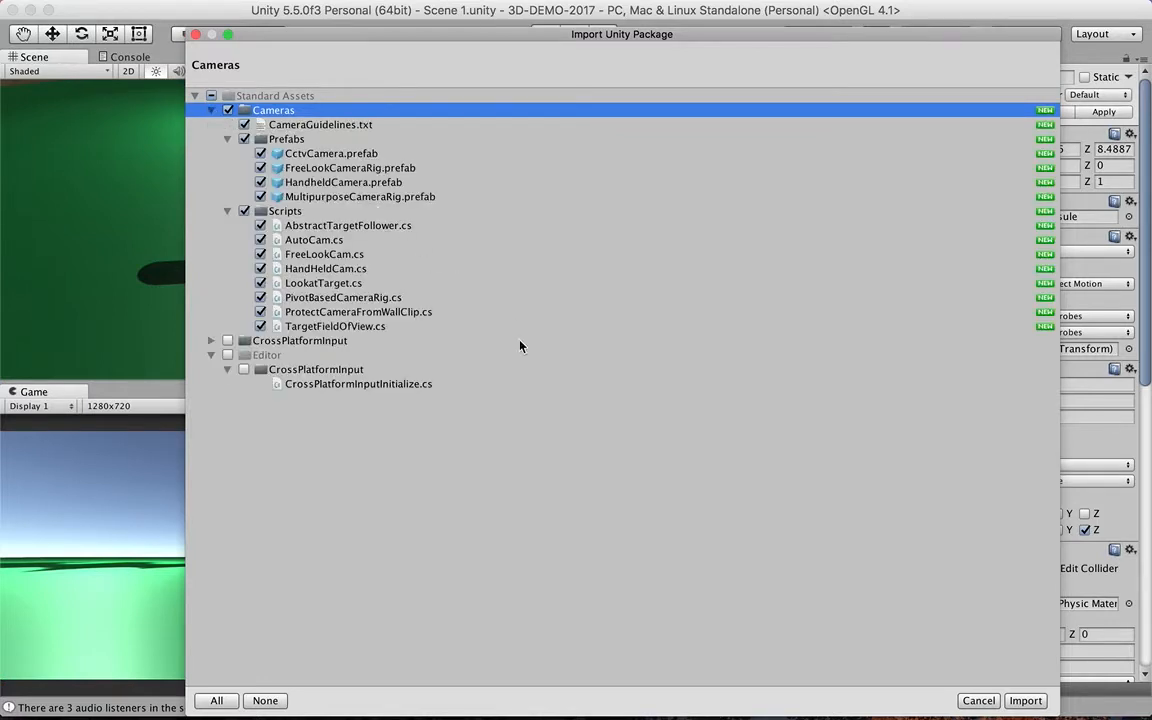
left_click(1025, 699)
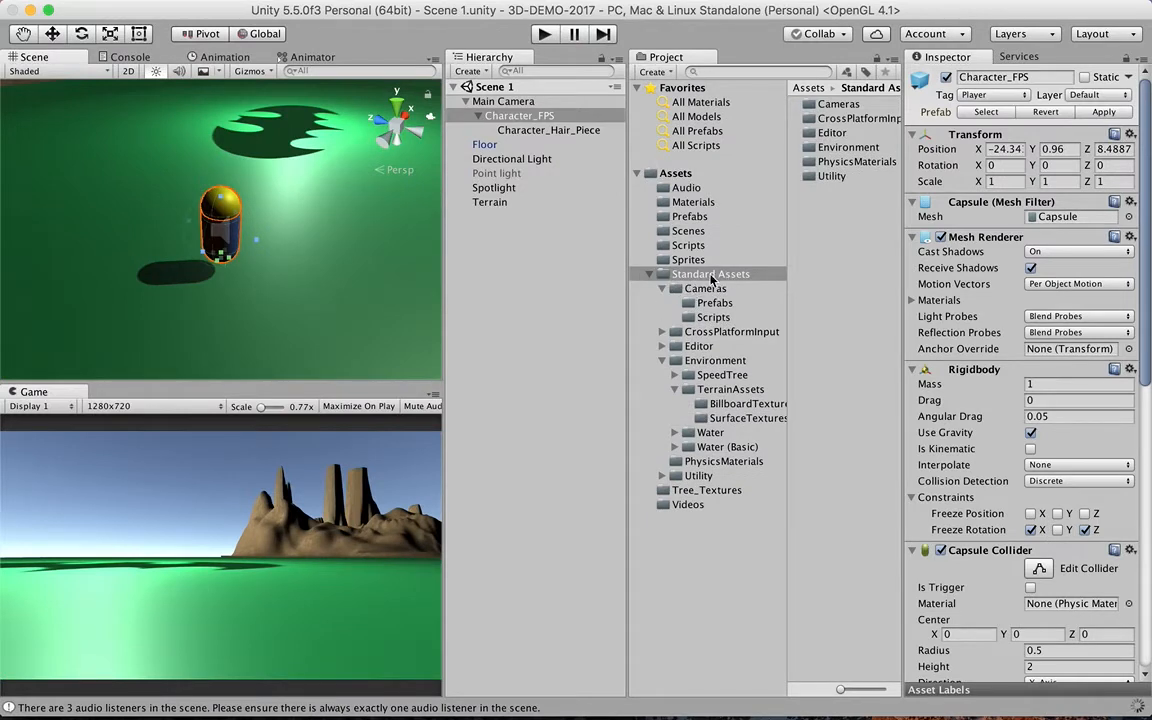
left_click(705, 288)
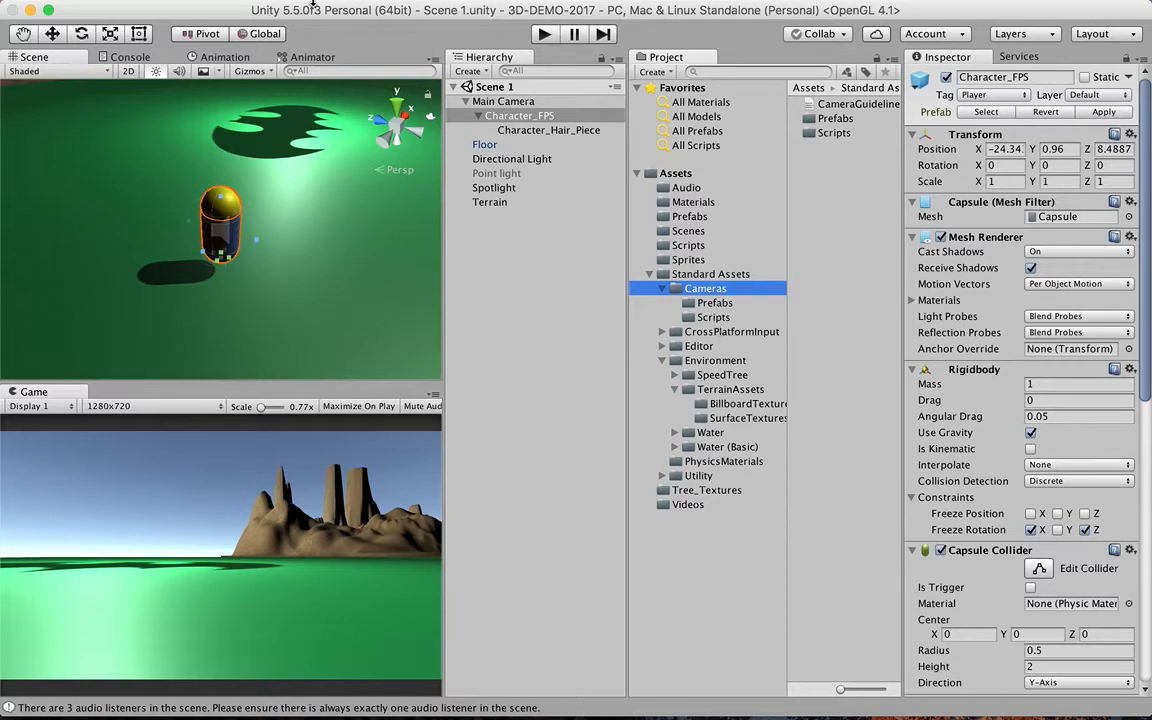
- Import the Characters standard assets package with its entire Characters folder selected
left_click(193, 10)
mouse_move(220, 157)
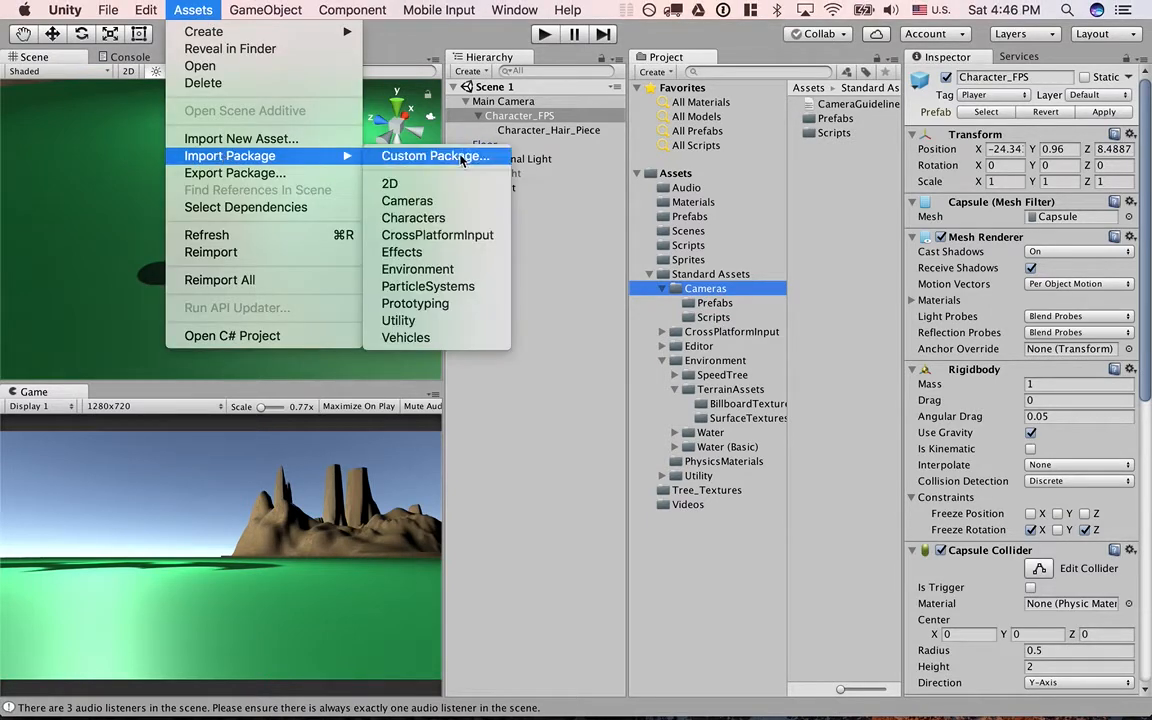
left_click(453, 219)
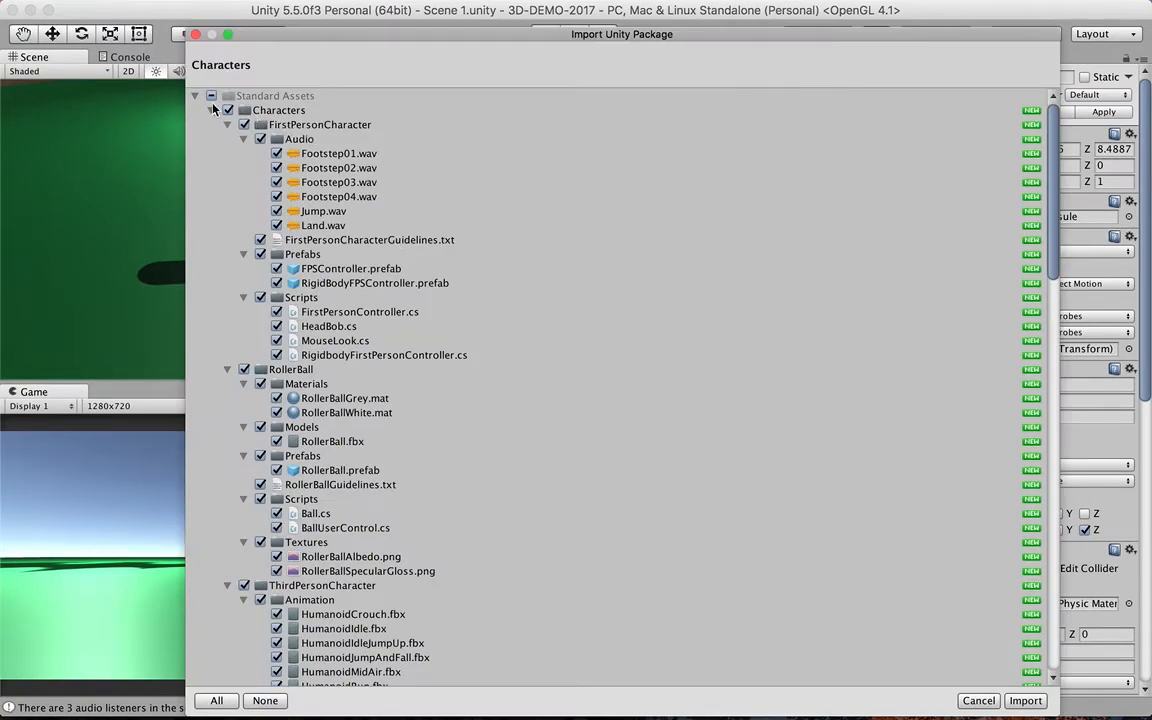
left_click(211, 95)
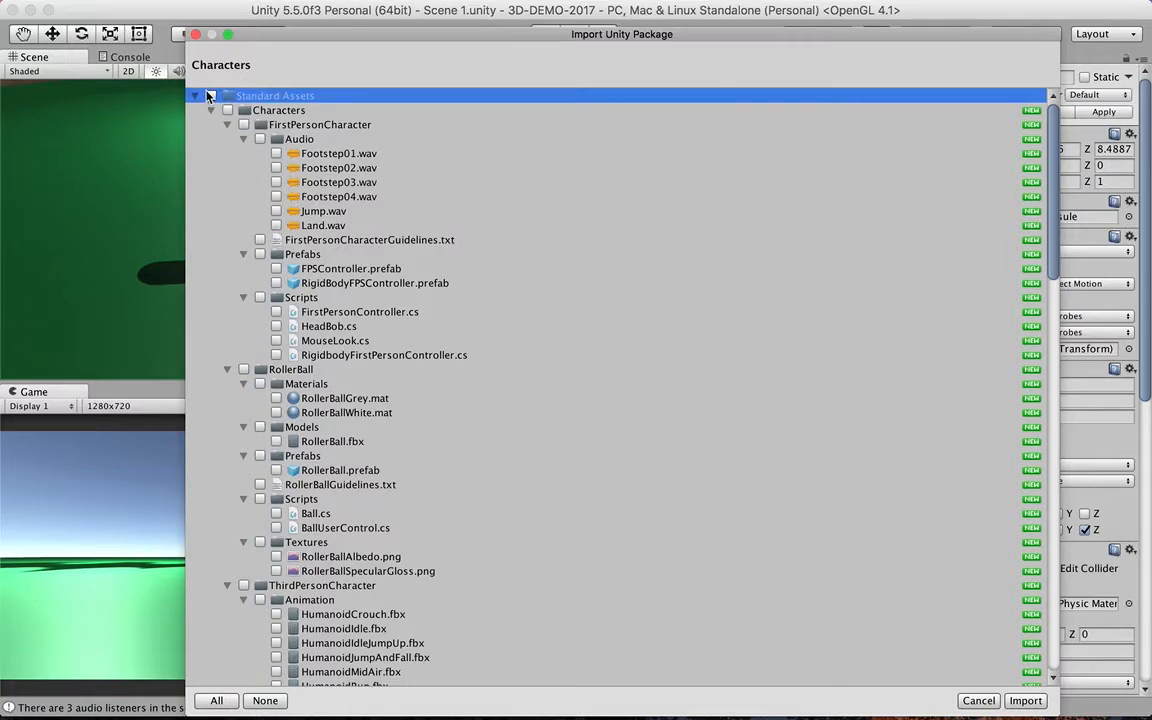
left_click(210, 95)
left_click(222, 110)
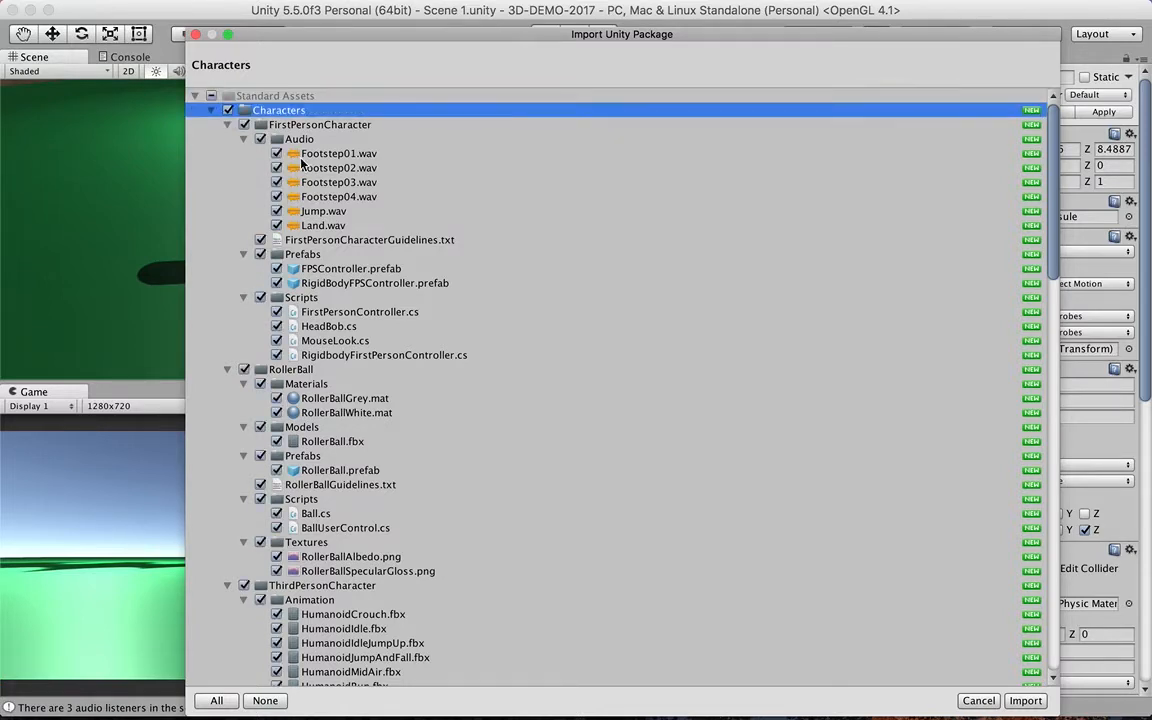
scroll(434, 446, "down", 15)
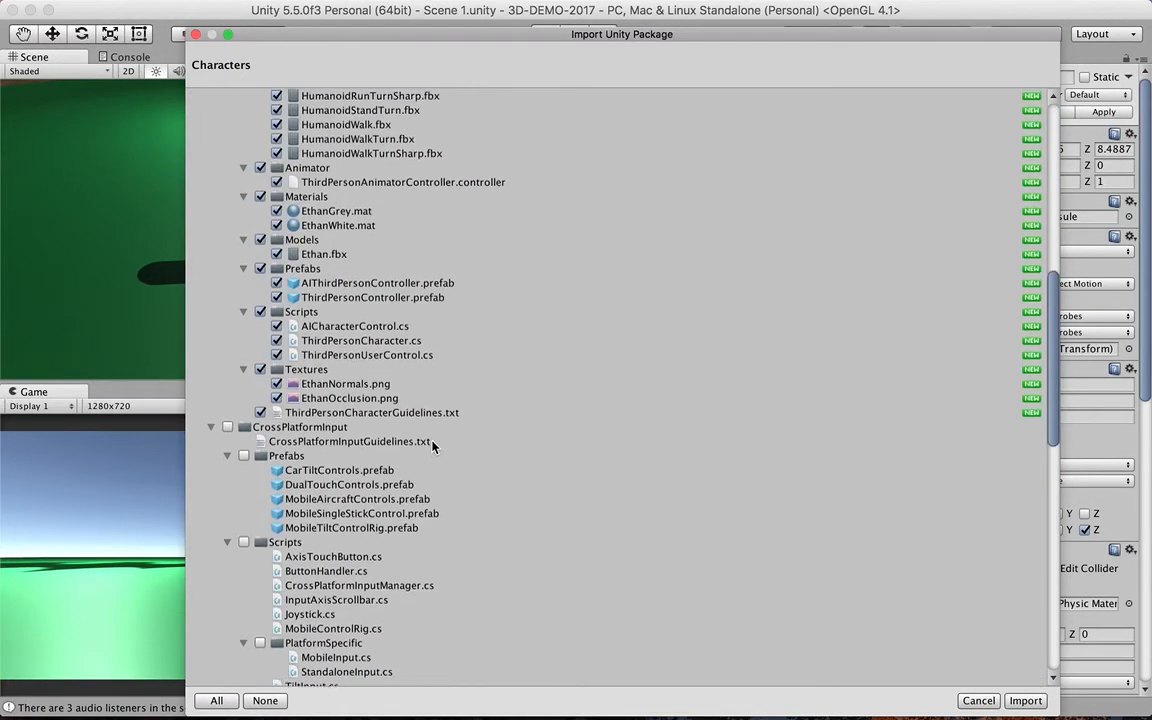
scroll(432, 446, "up", 10)
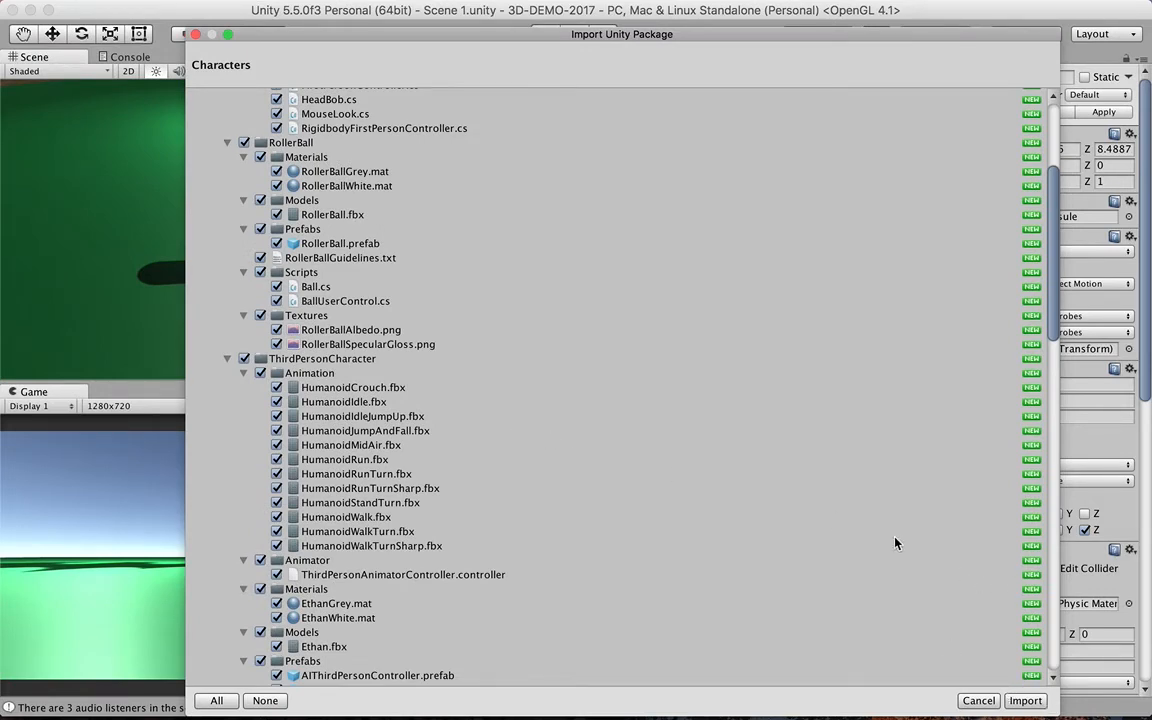
left_click(1025, 700)
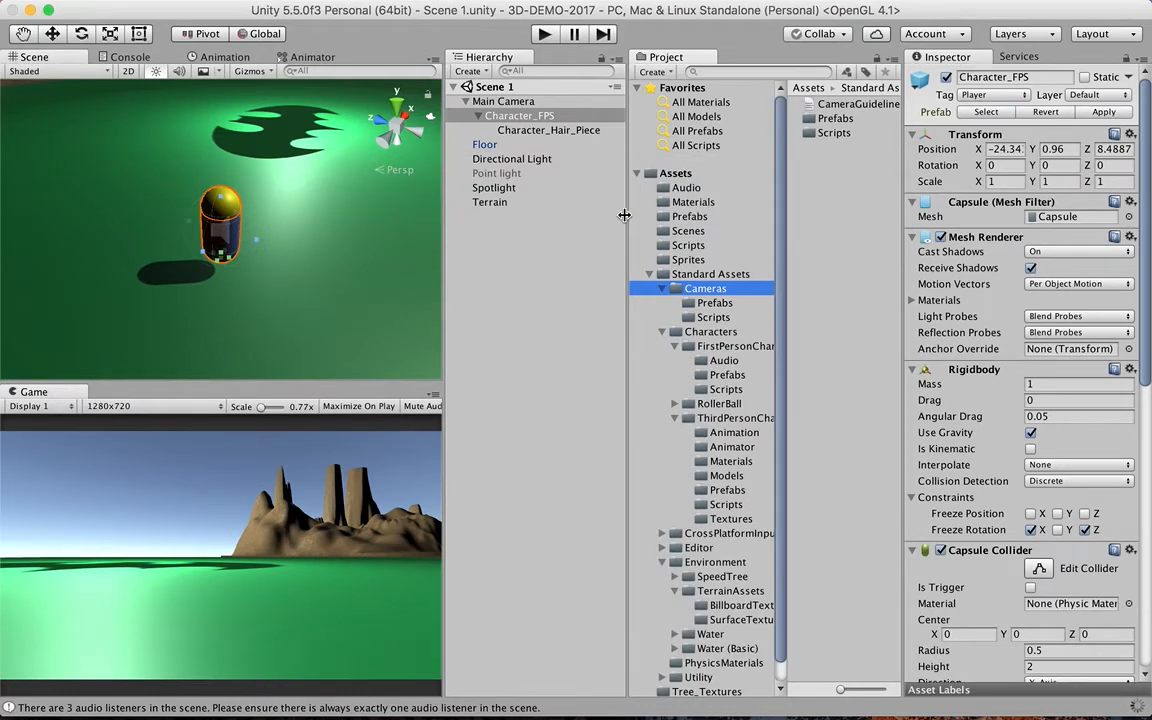
- Make more room for the project files and asset details, and read the CameraGuidelines file in the Cameras folder
left_click_drag(627, 202, 563, 201)
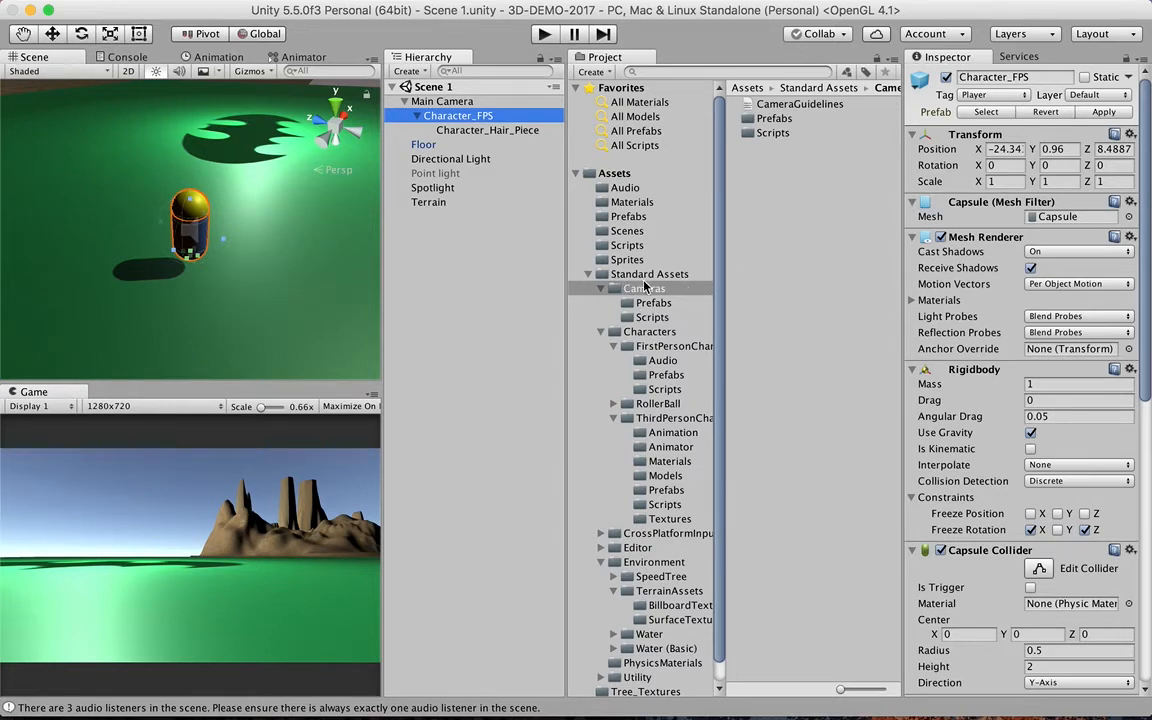
left_click(626, 290)
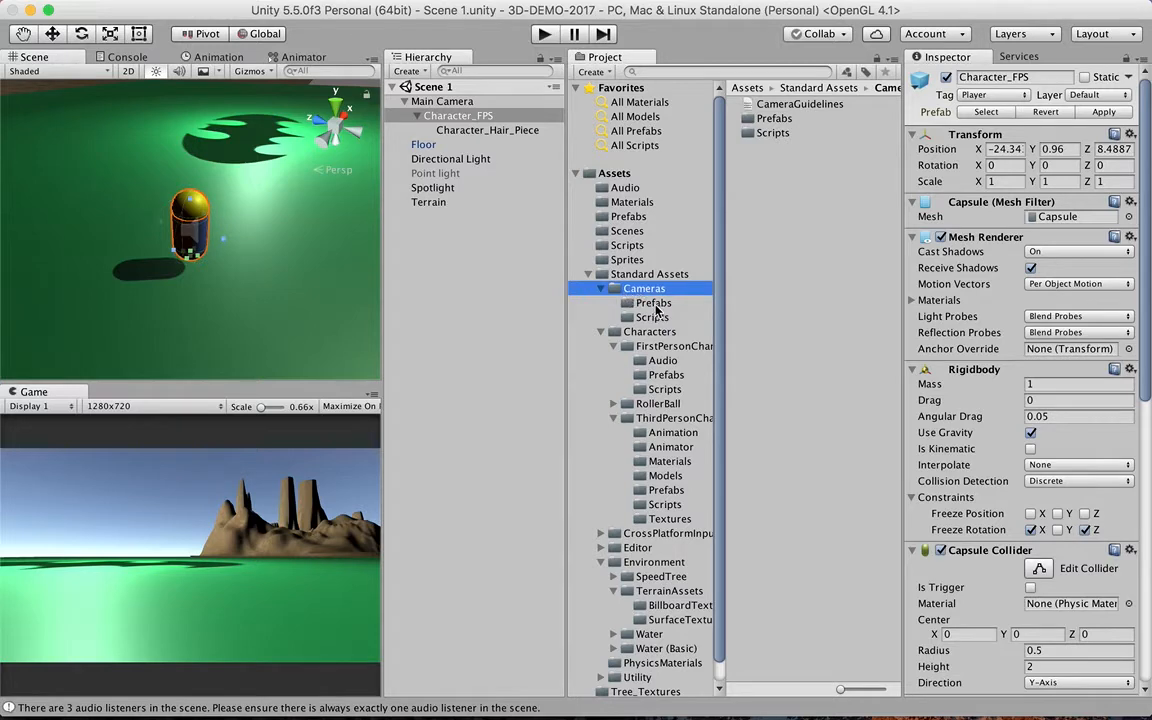
left_click(798, 104)
mouse_move(903, 150)
left_mouse_down()
mouse_move(843, 150)
mouse_move(925, 148)
mouse_move(881, 147)
left_mouse_up()
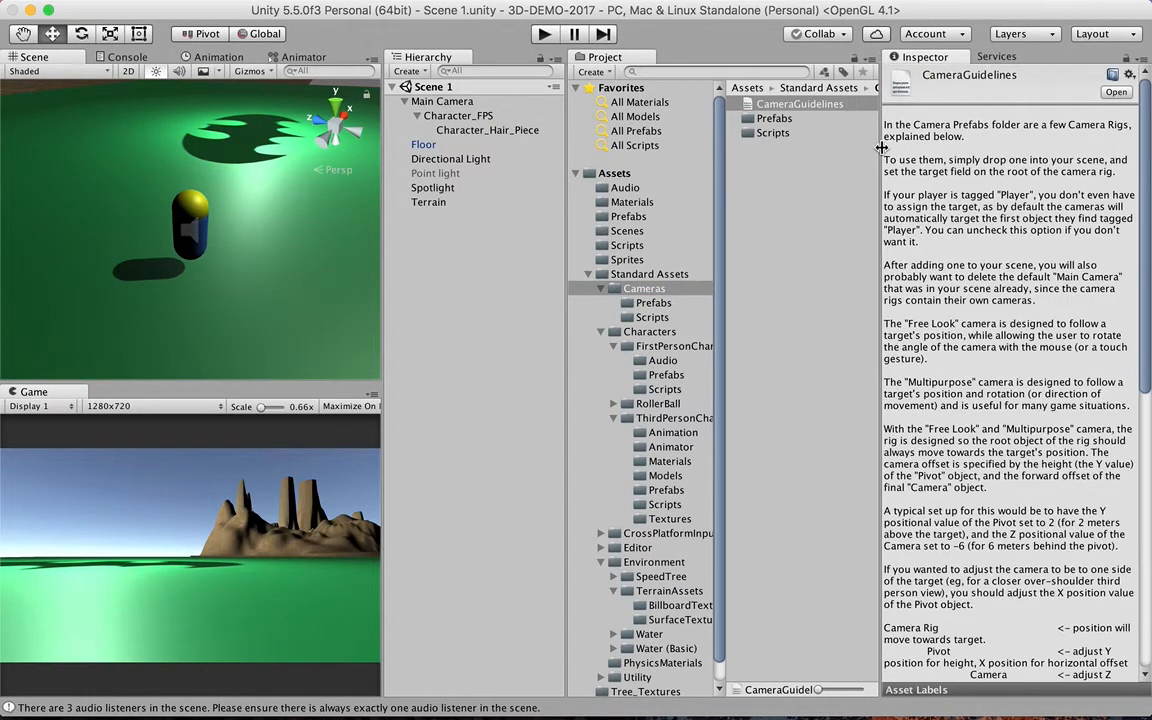
scroll(958, 265, "down", 10)
scroll(952, 275, "up", 10)
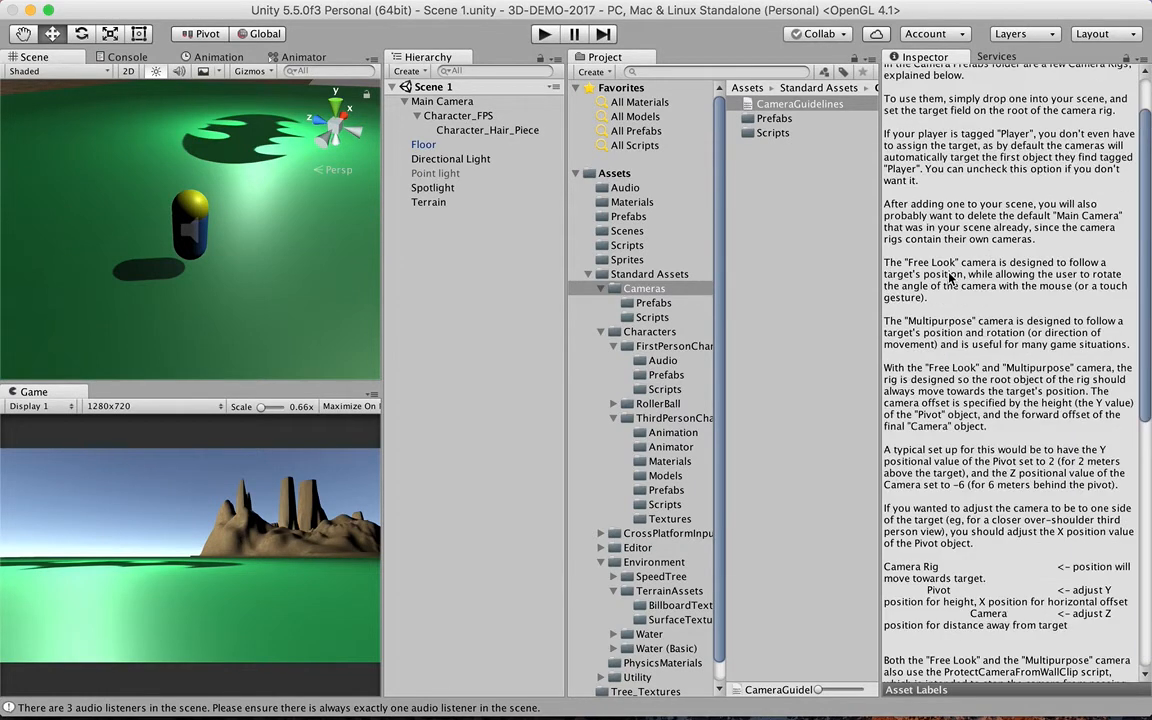
- Examine the Prefabs and Scripts folders of the imported Cameras assets and expand the FreeLookCameraRig prefab
left_click(772, 118)
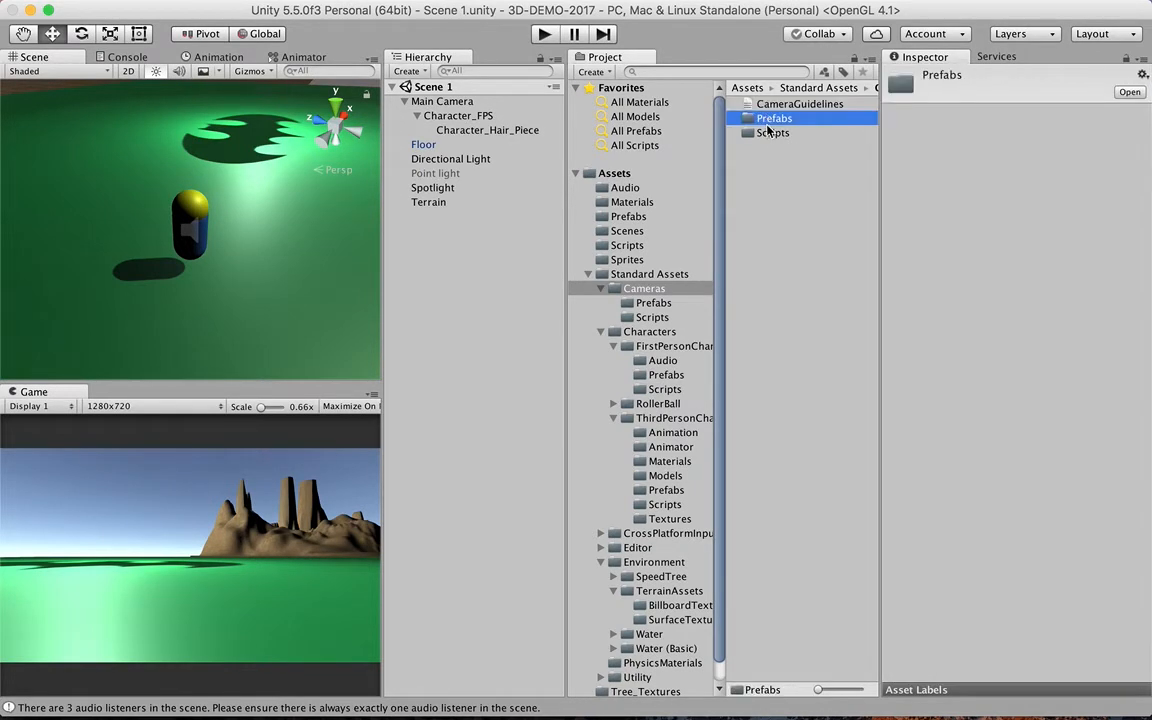
left_click(757, 134)
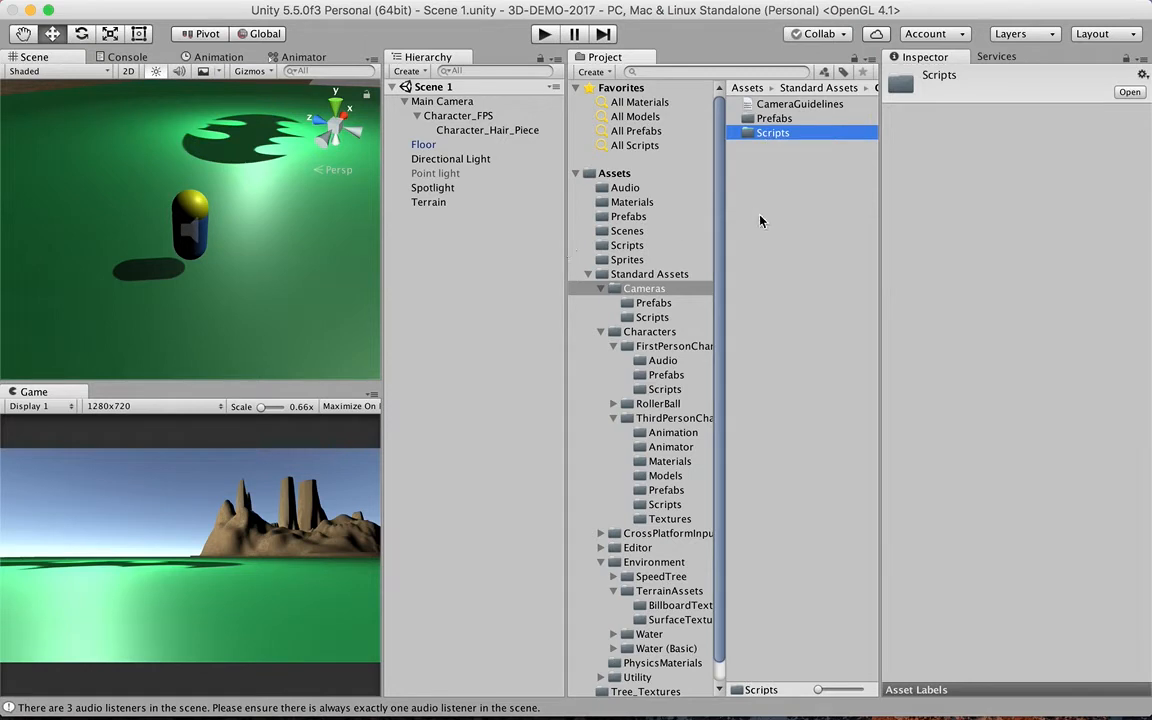
mouse_move(726, 239)
left_mouse_down()
mouse_move(735, 231)
mouse_move(740, 242)
left_mouse_up()
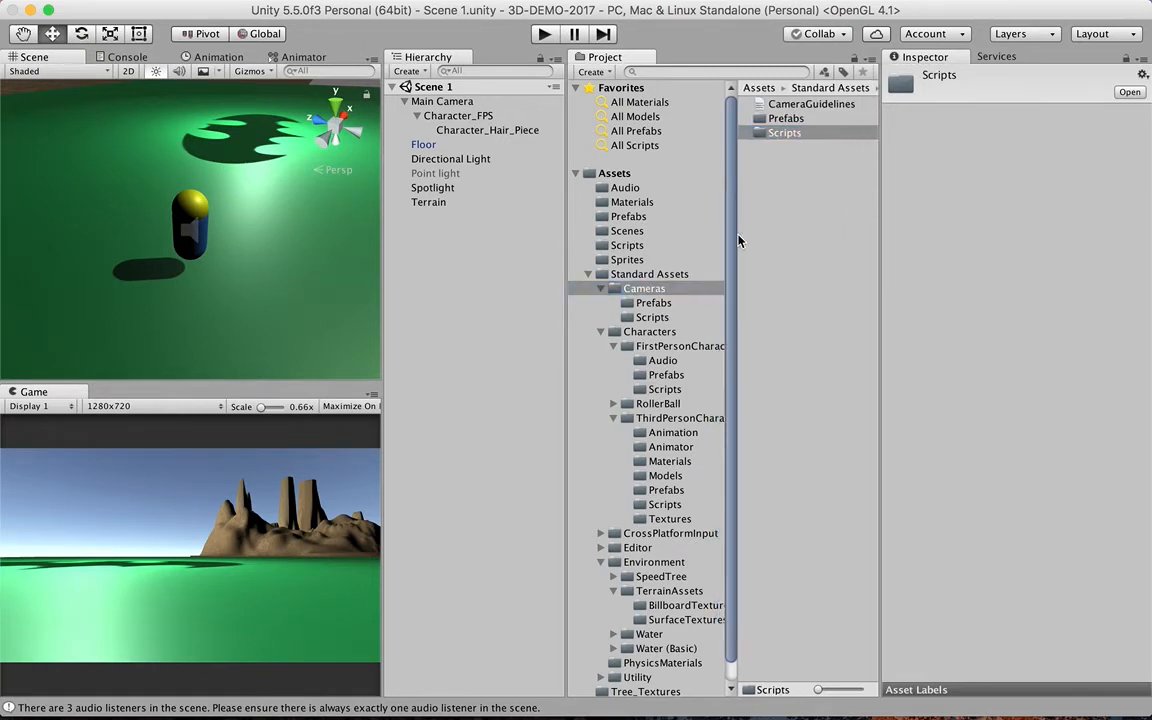
double_click(786, 120)
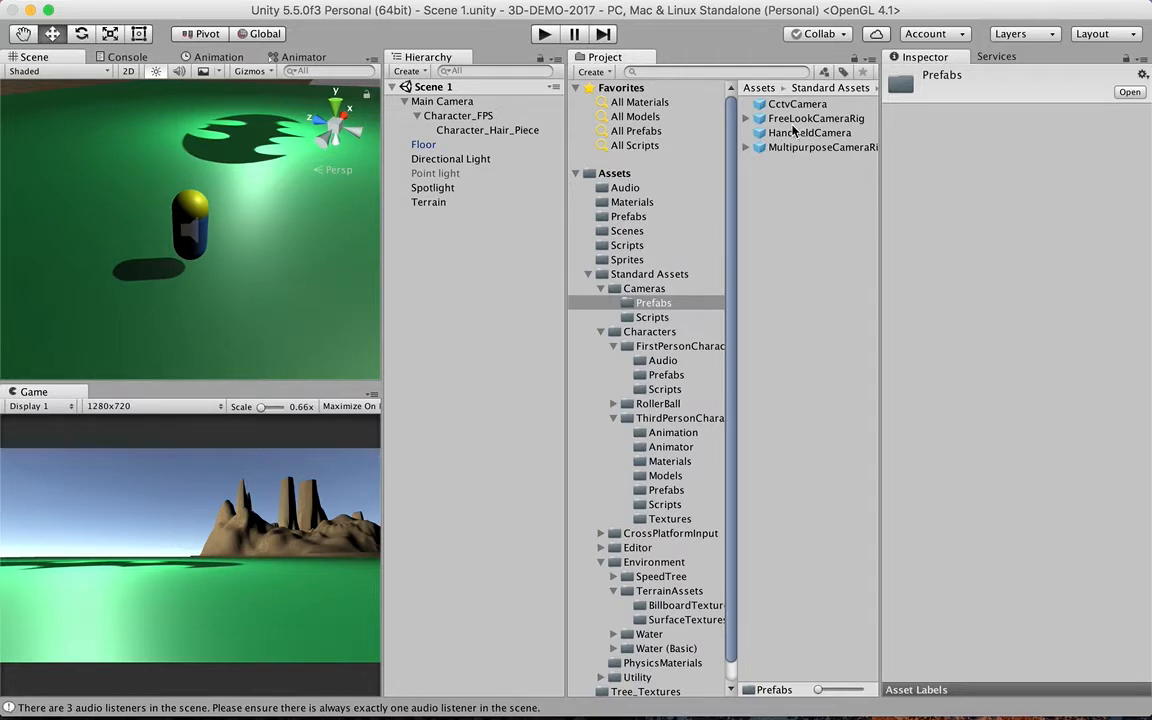
left_click(660, 317)
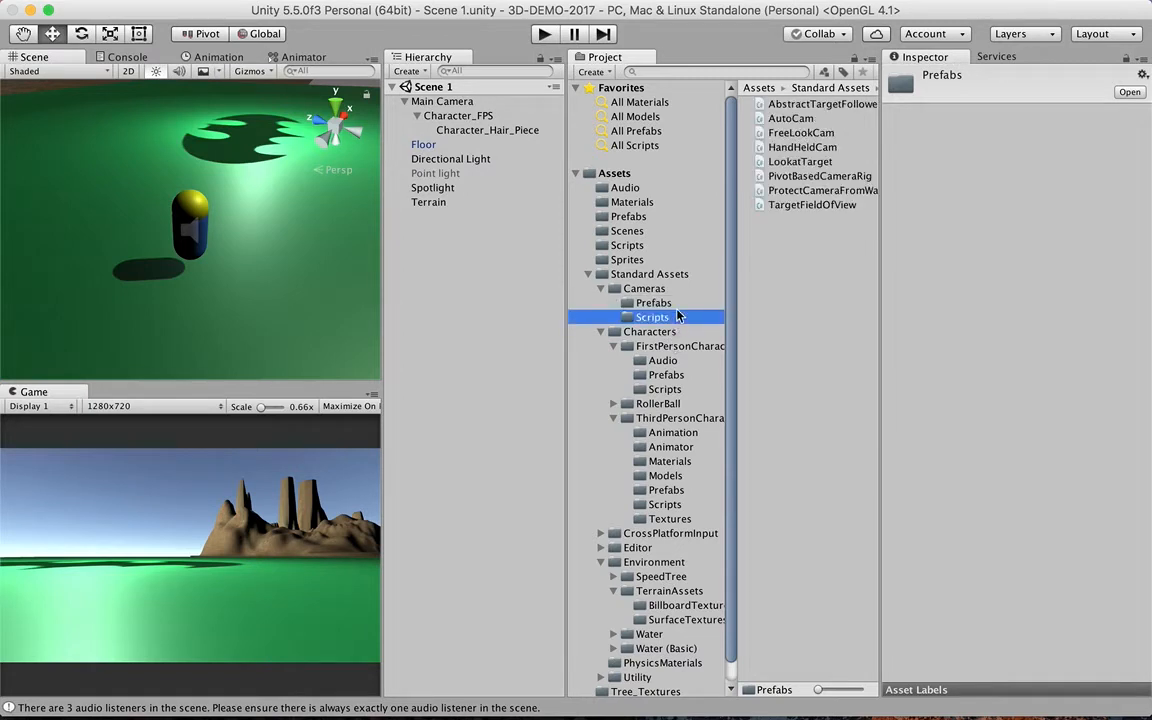
left_click(655, 303)
left_click(746, 119)
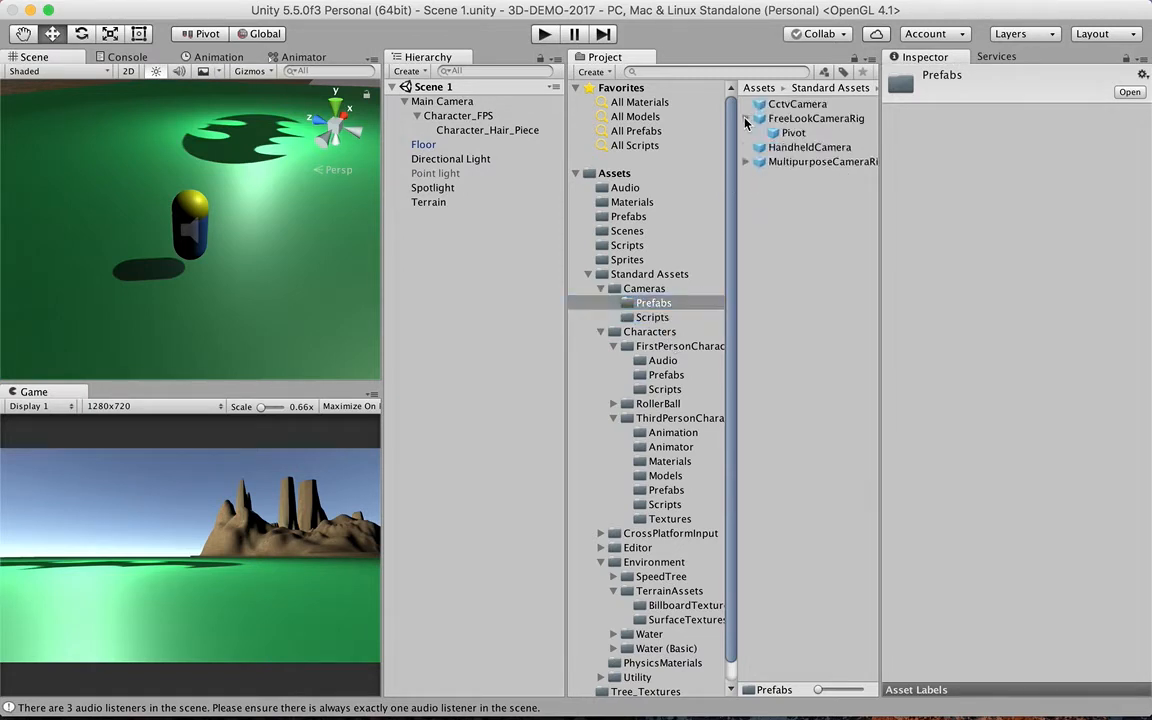
- Examine the component settings of the FreeLookCameraRig prefab and reread the CameraGuidelines file in the Cameras folder
left_click(816, 118)
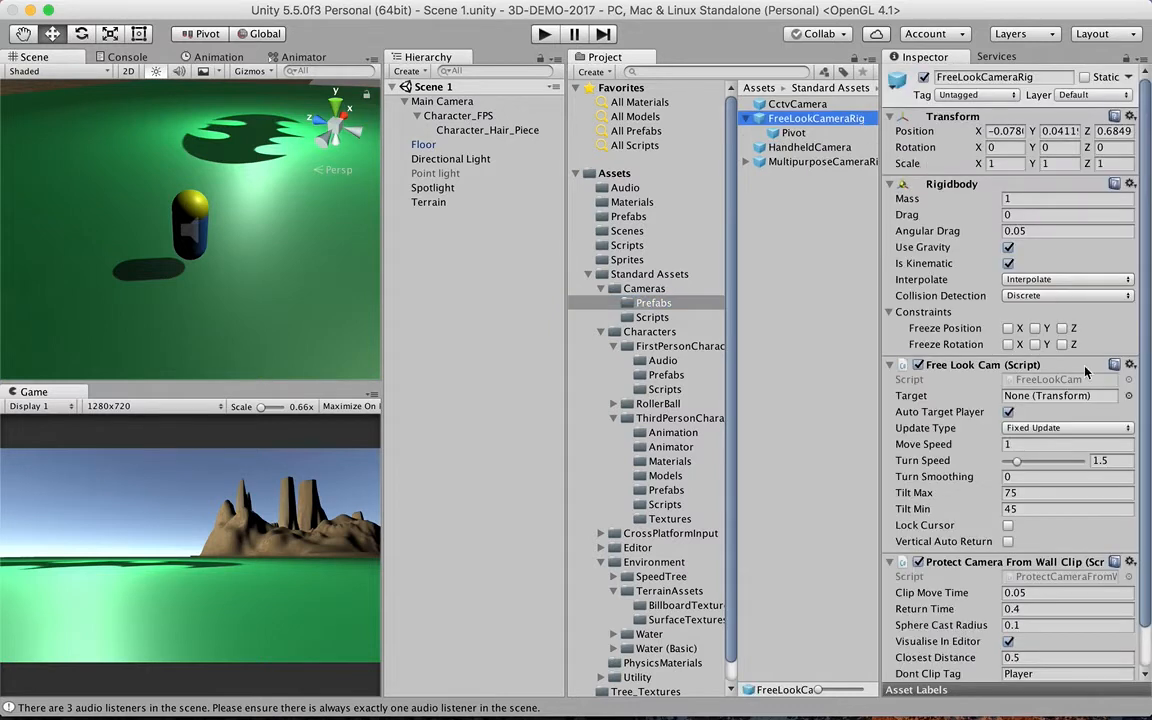
scroll(1046, 400, "down", 2)
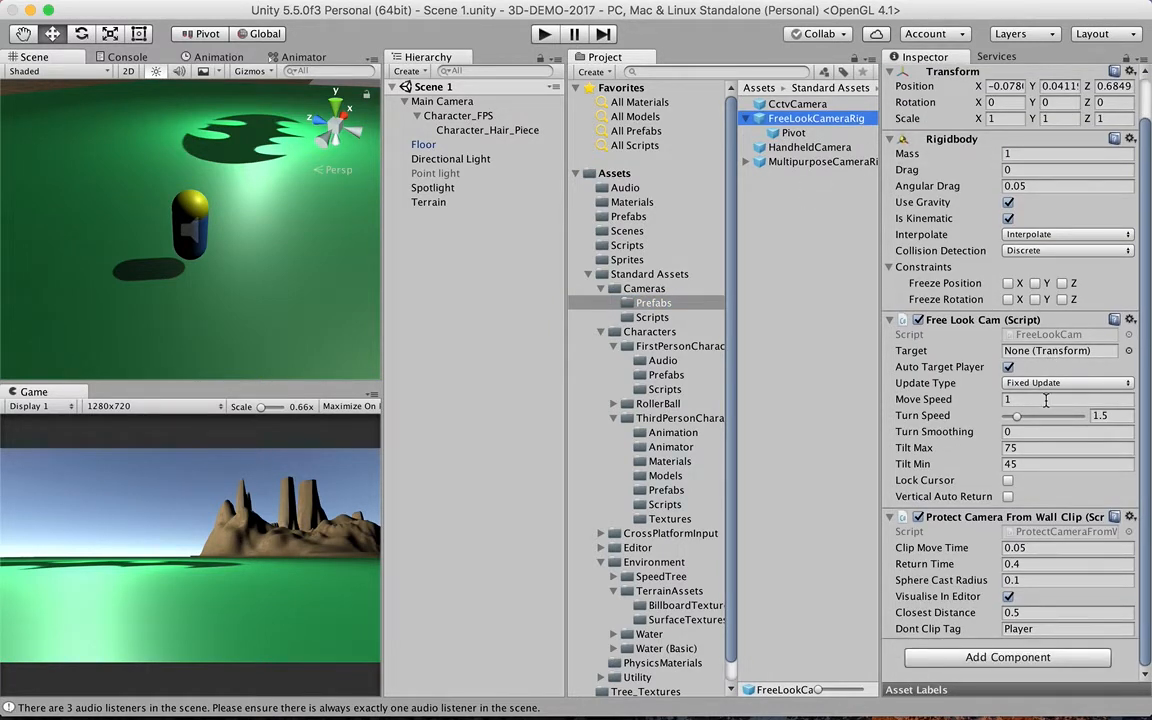
left_click(612, 288)
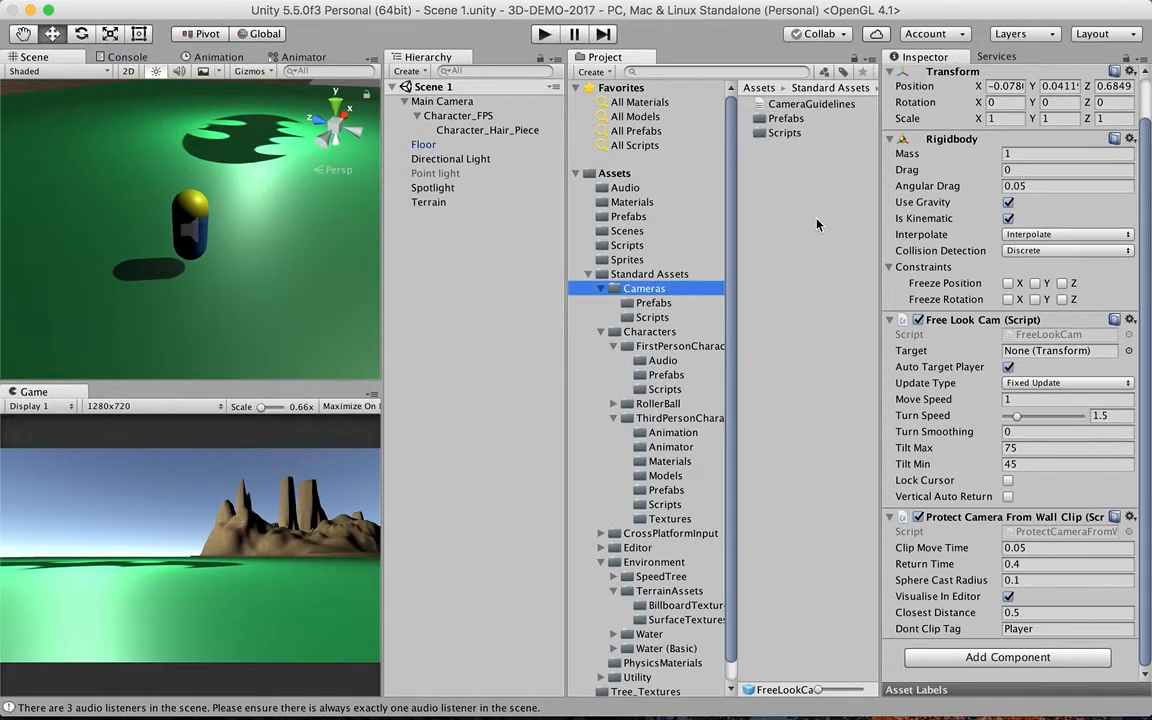
left_click(814, 106)
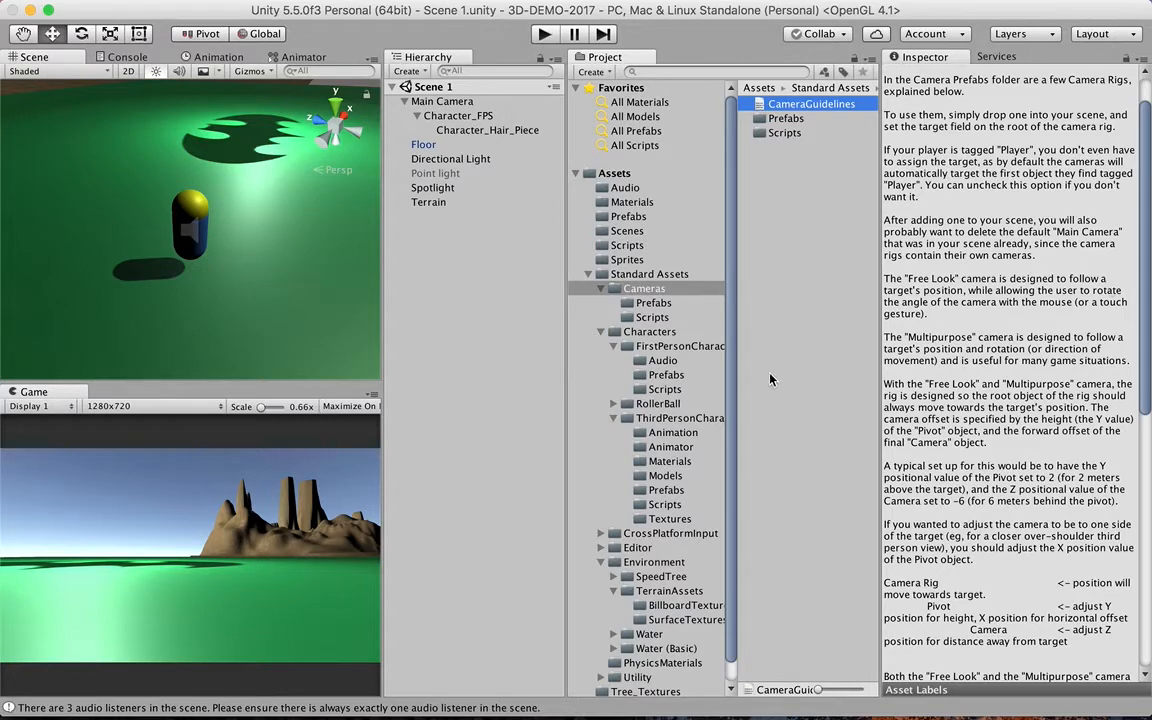
- Place the FPSController prefab from the FirstPersonCharacter Prefabs folder in the scene as a child of Main Camera and focus on it
left_click(601, 288)
left_click(645, 302)
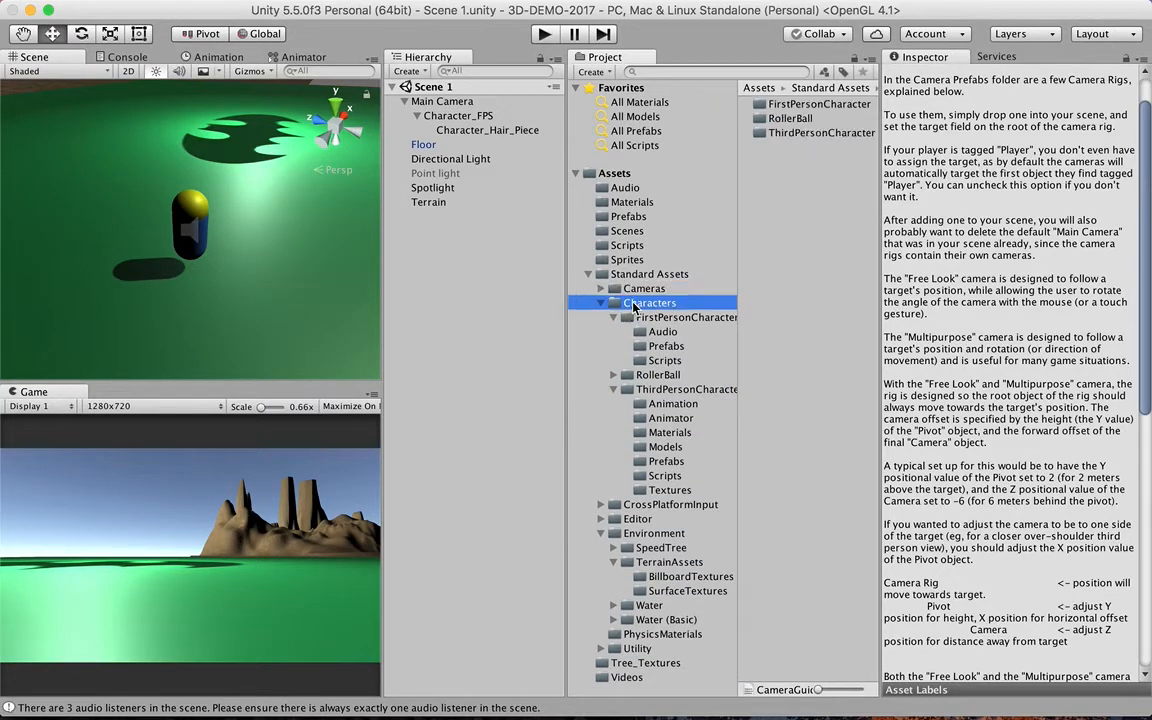
left_click(724, 318)
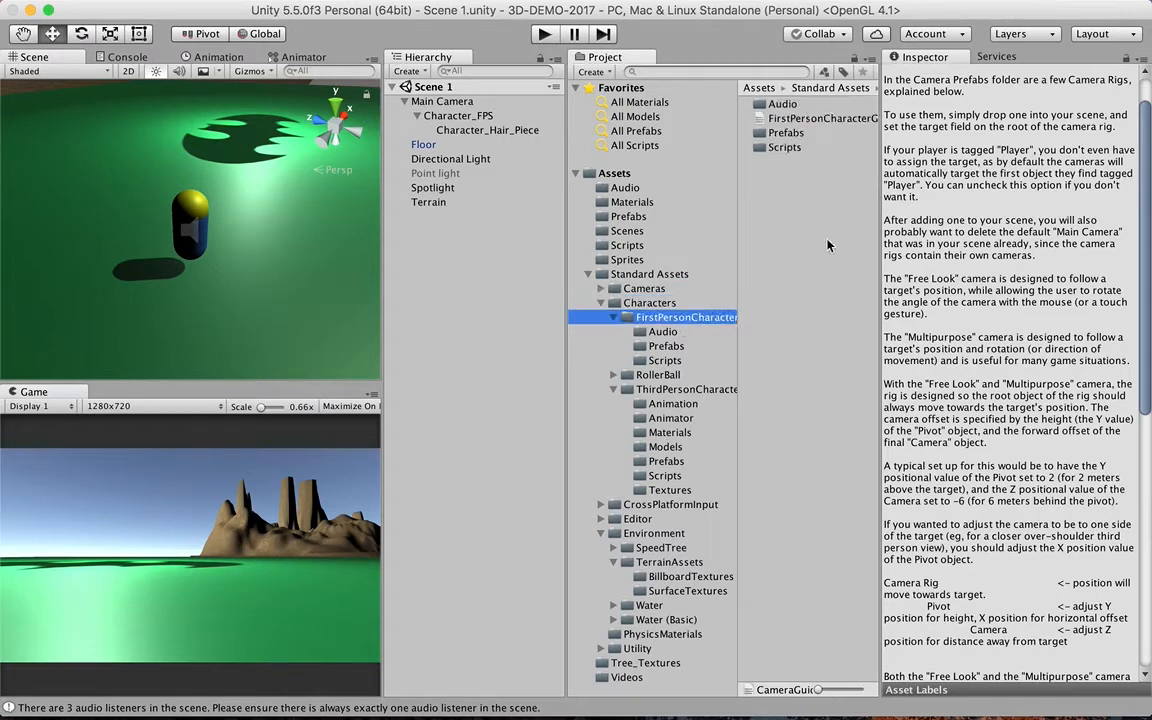
left_click(785, 132)
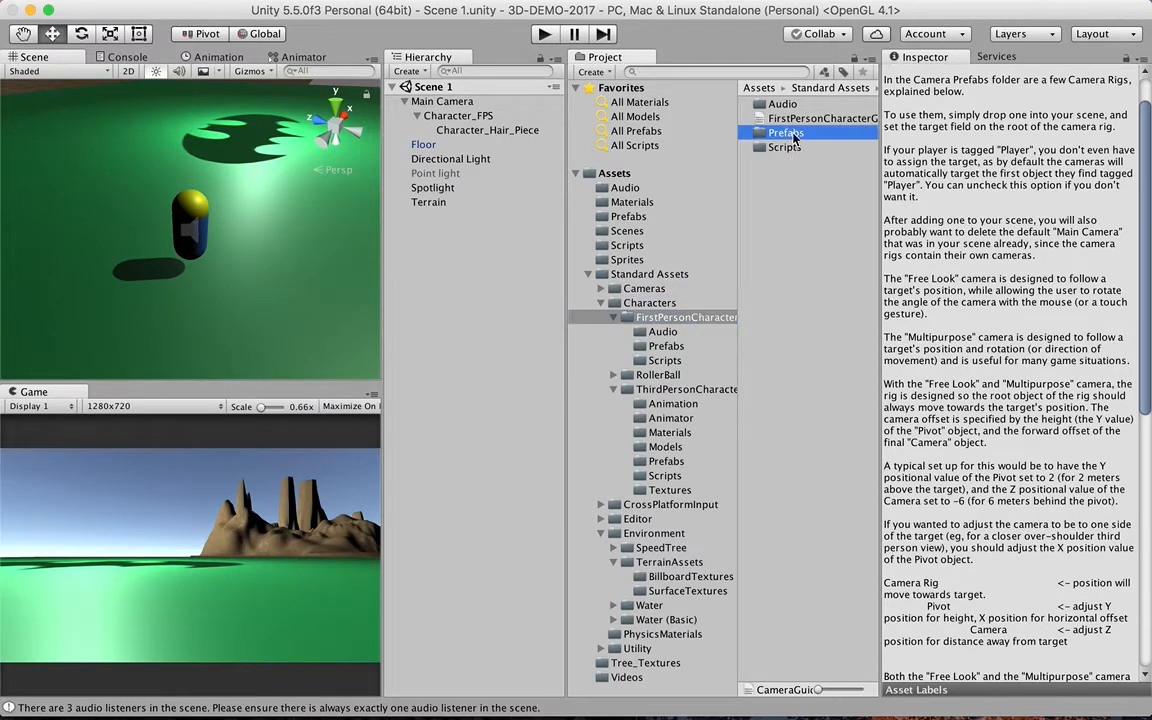
double_click(770, 133)
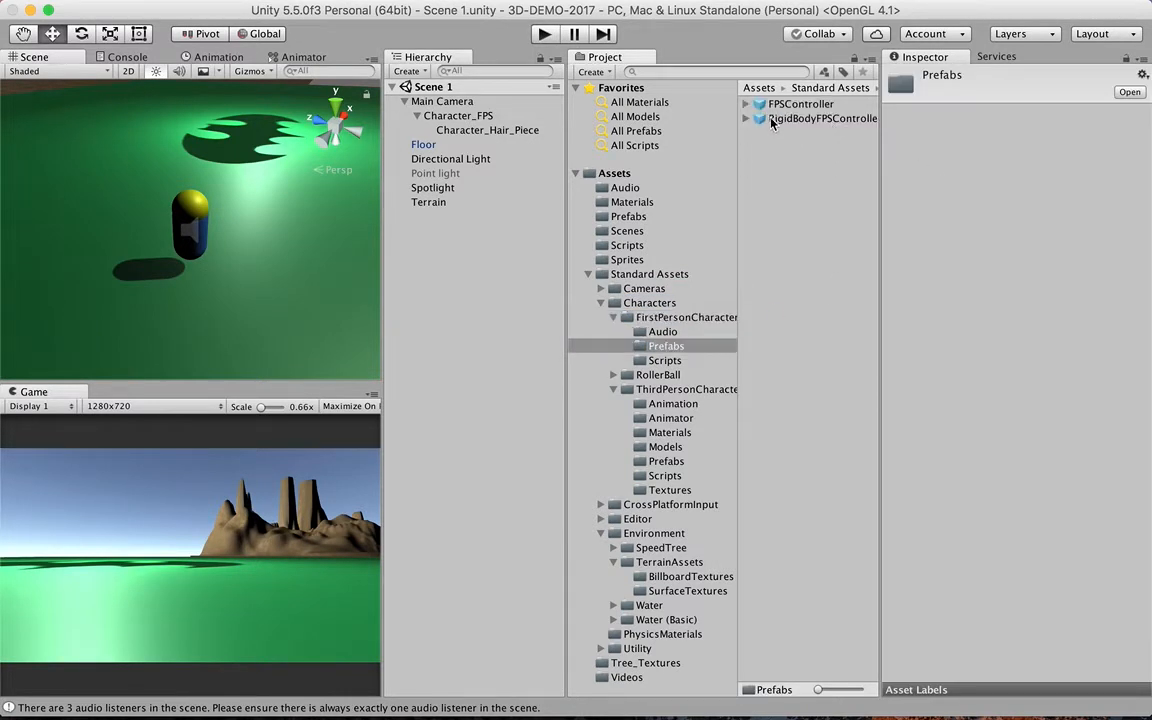
left_click(780, 104)
left_click(746, 104)
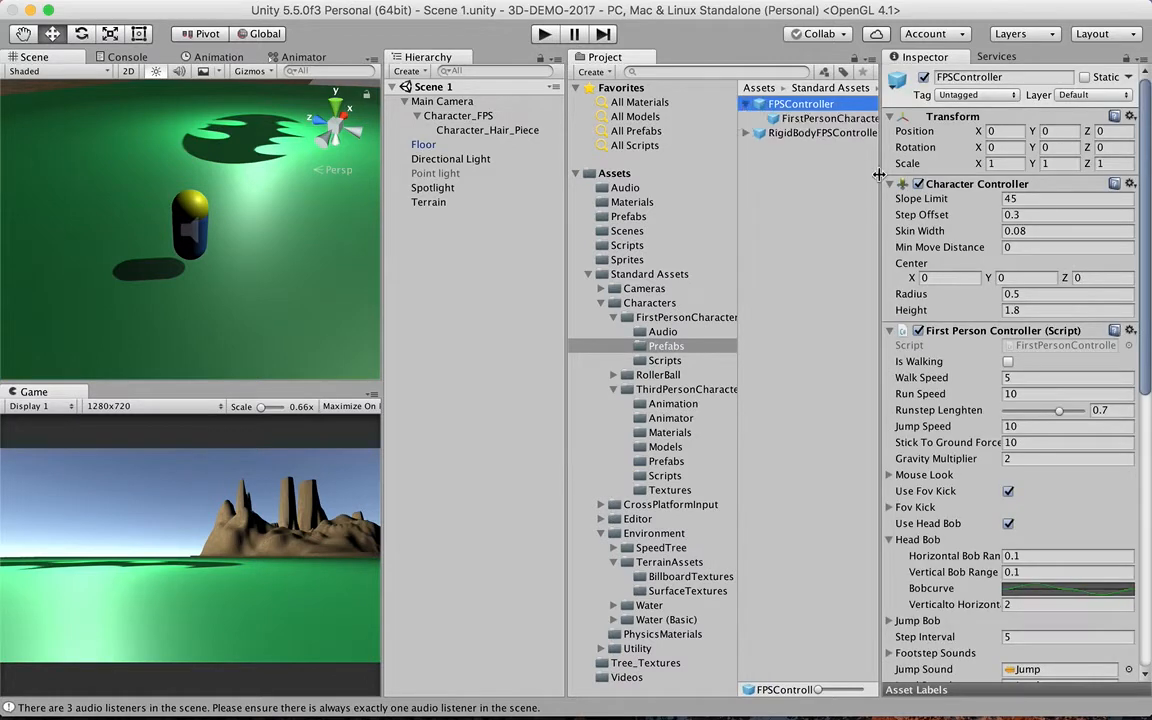
left_click_drag(755, 104, 466, 101)
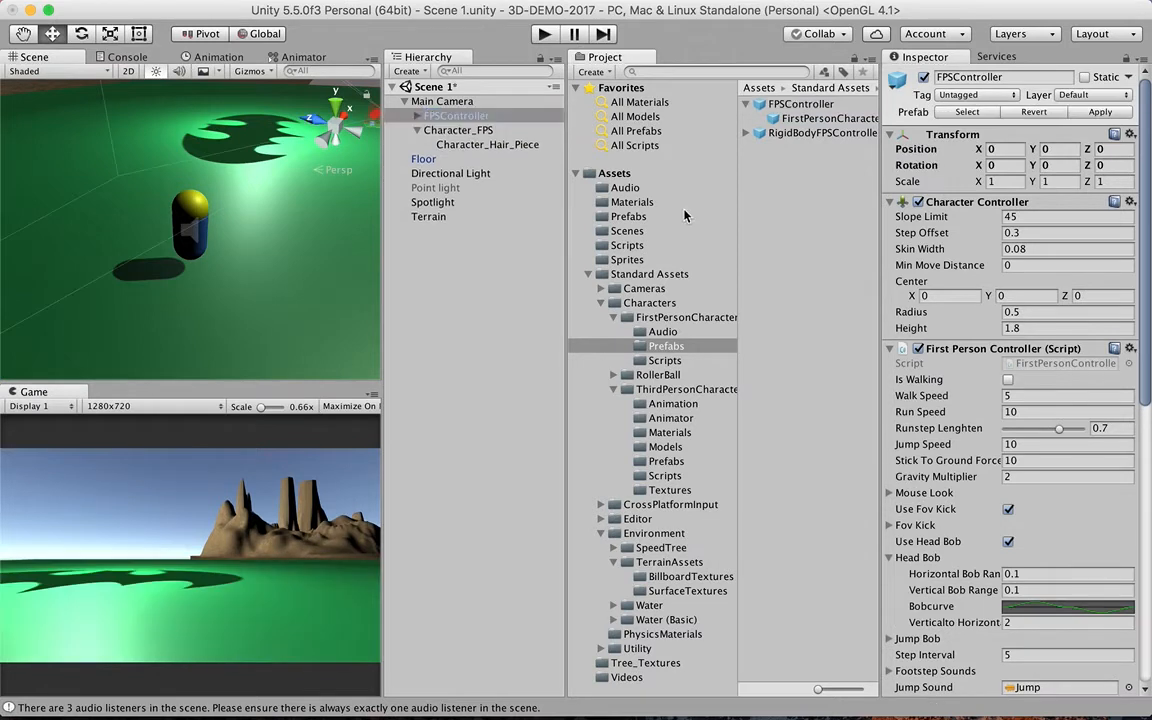
double_click(465, 116)
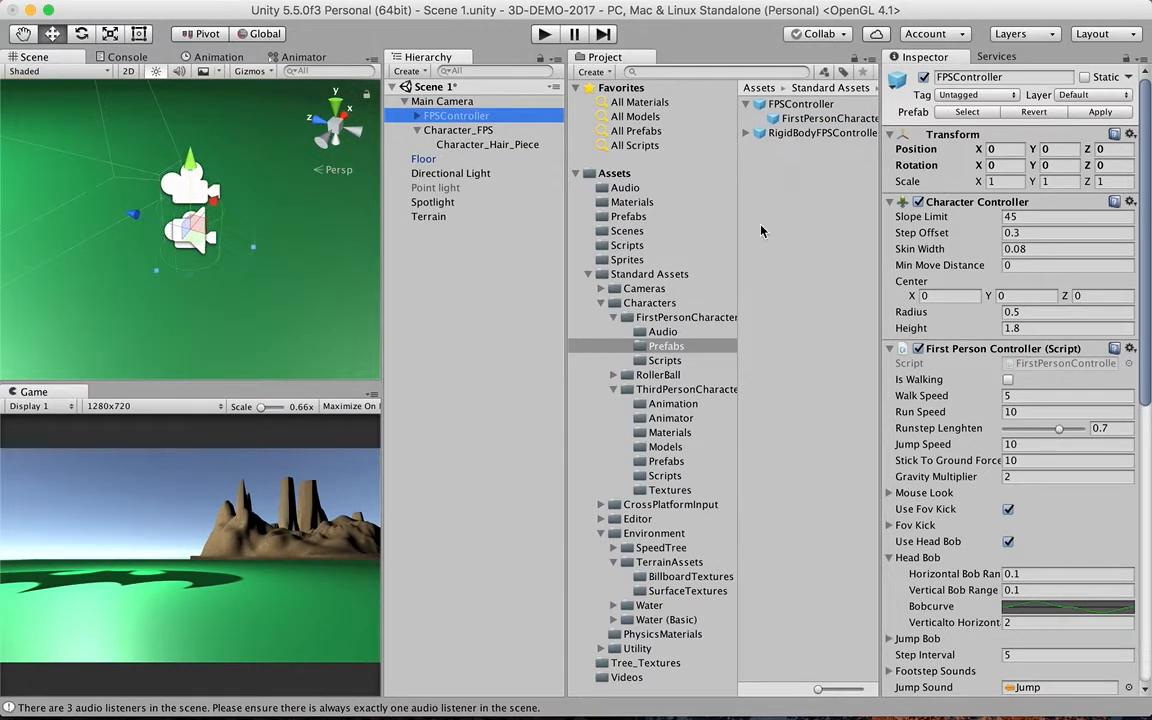
- Examine the components of the scene's FPSController and of its FirstPersonCharacter child
left_click(417, 116)
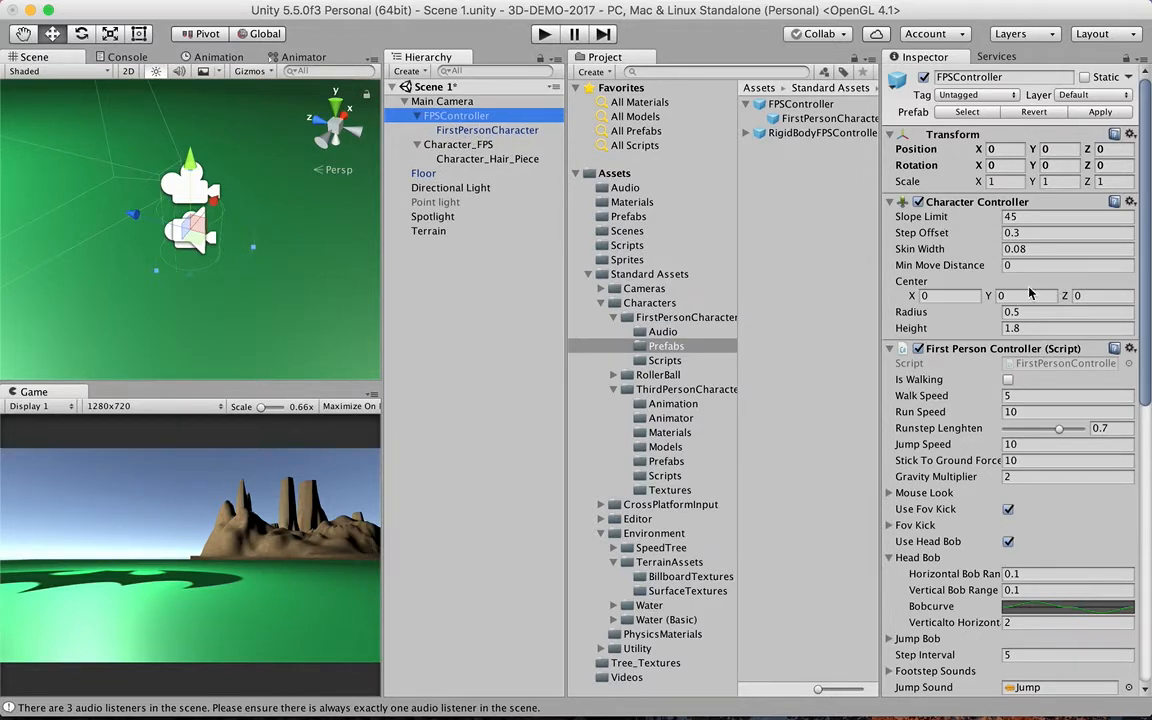
scroll(1030, 305, "down", 8)
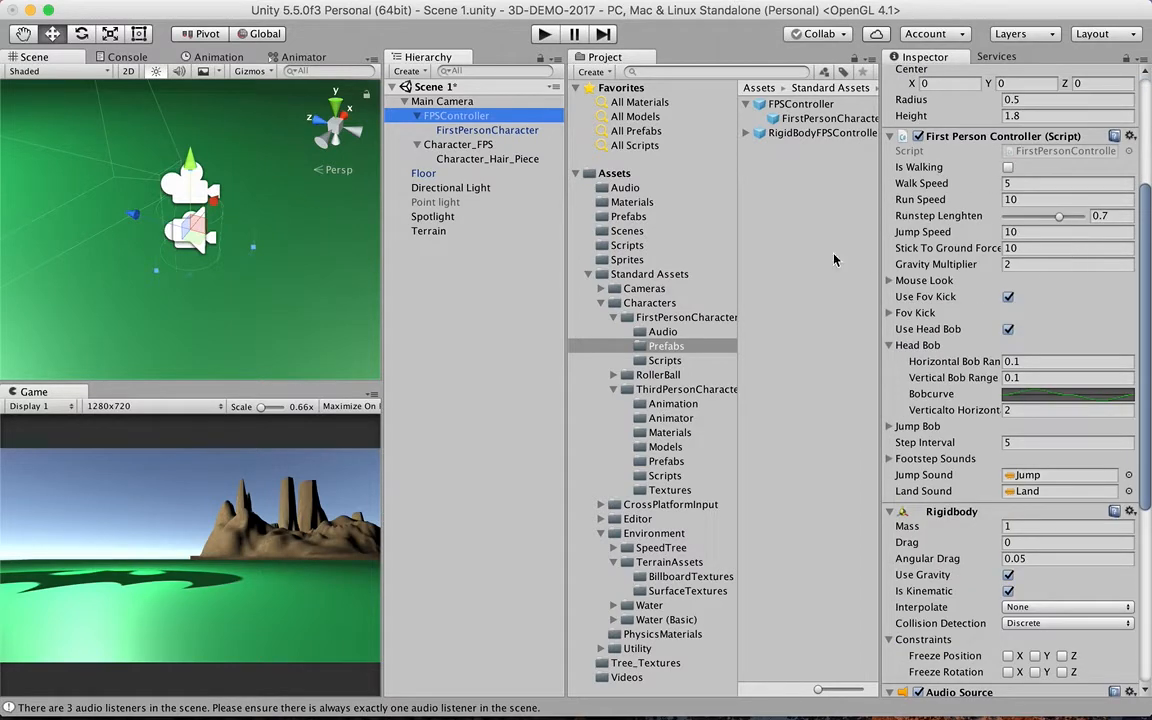
scroll(980, 296, "down", 12)
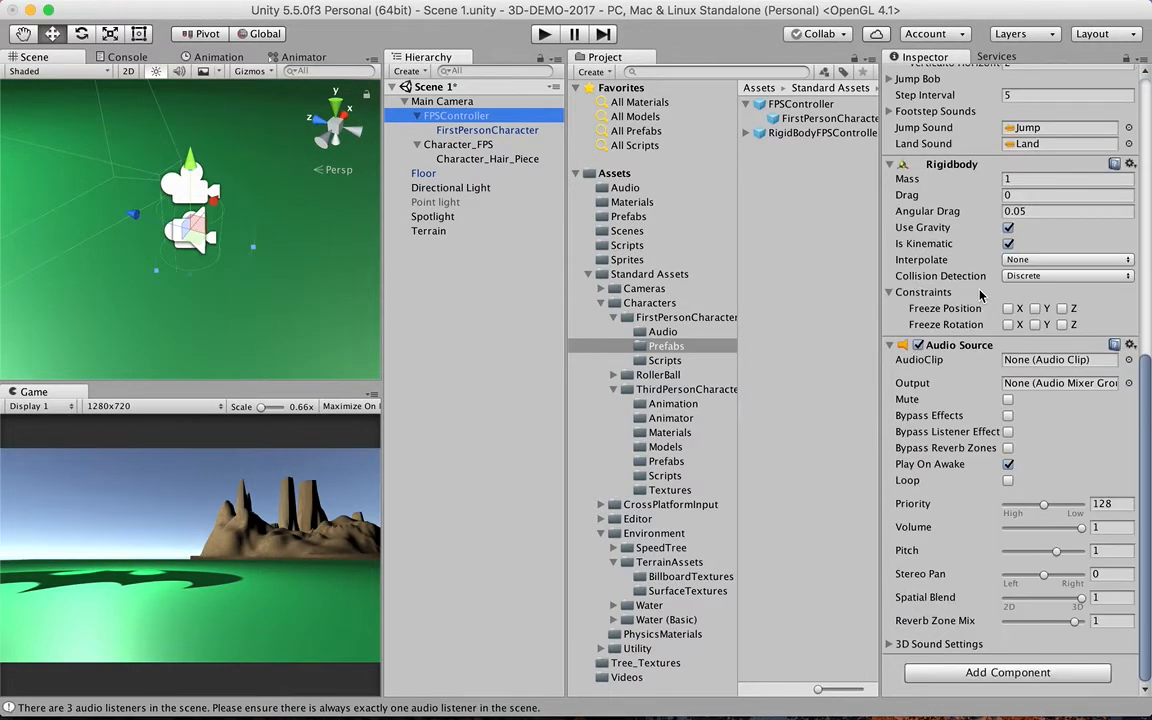
left_click(480, 131)
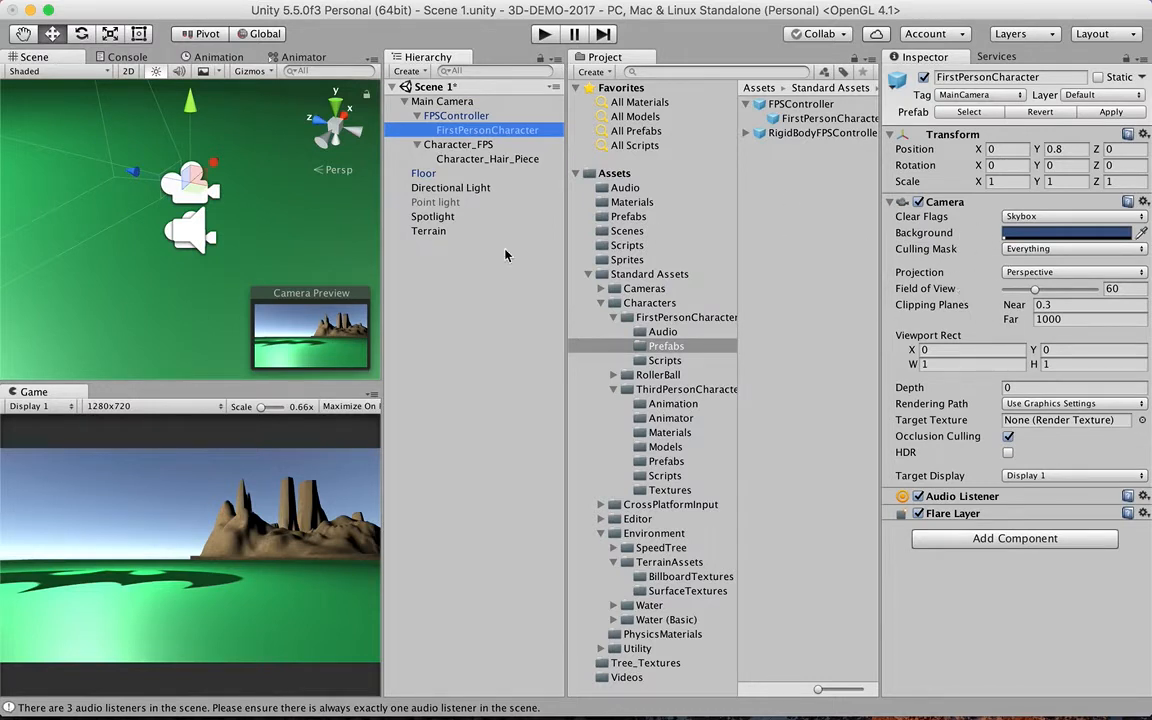
scroll(250, 228, "down", 8)
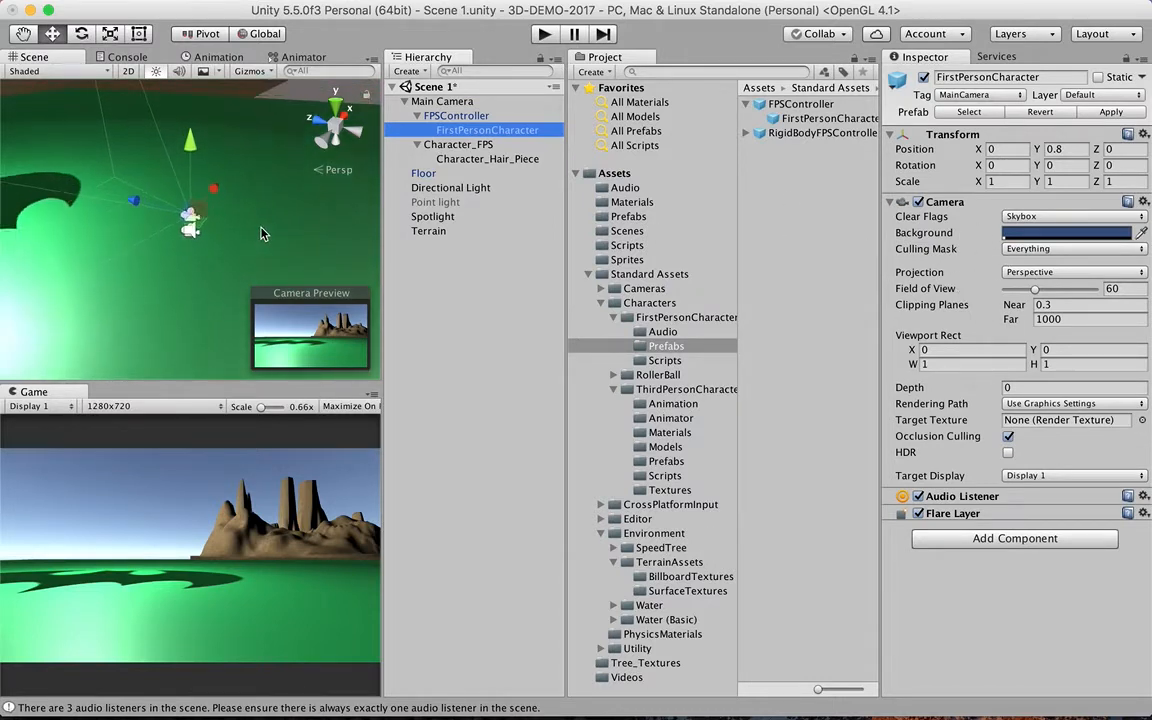
left_click(417, 116)
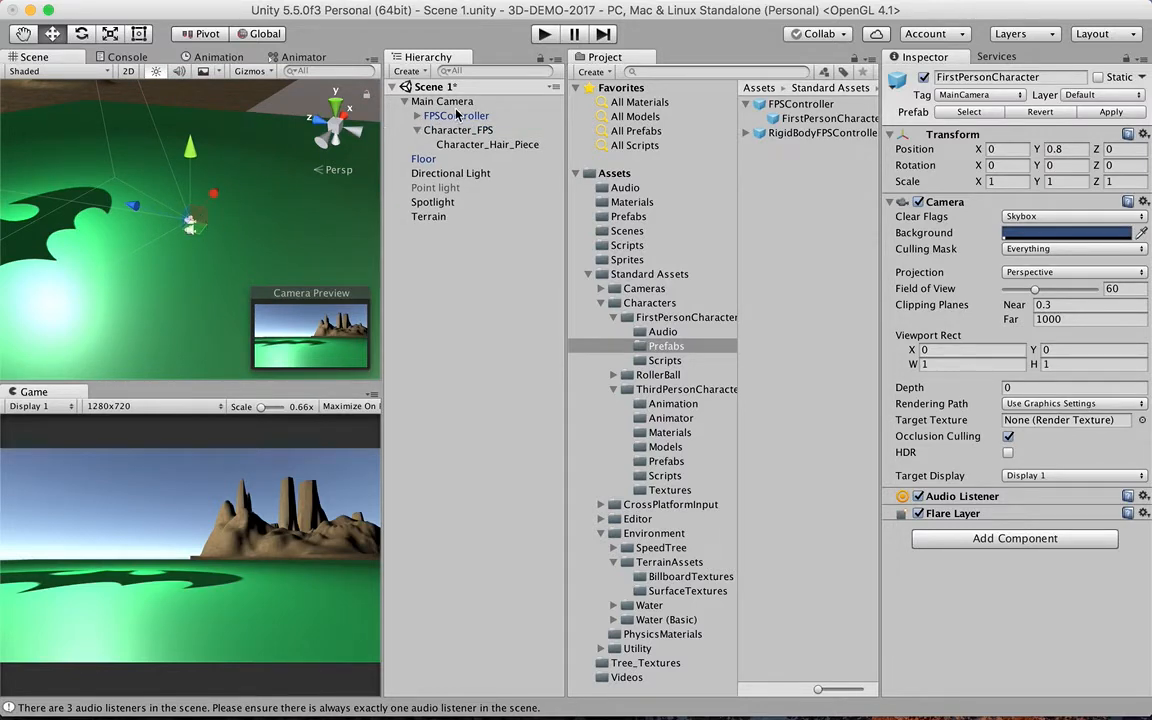
double_click(450, 116)
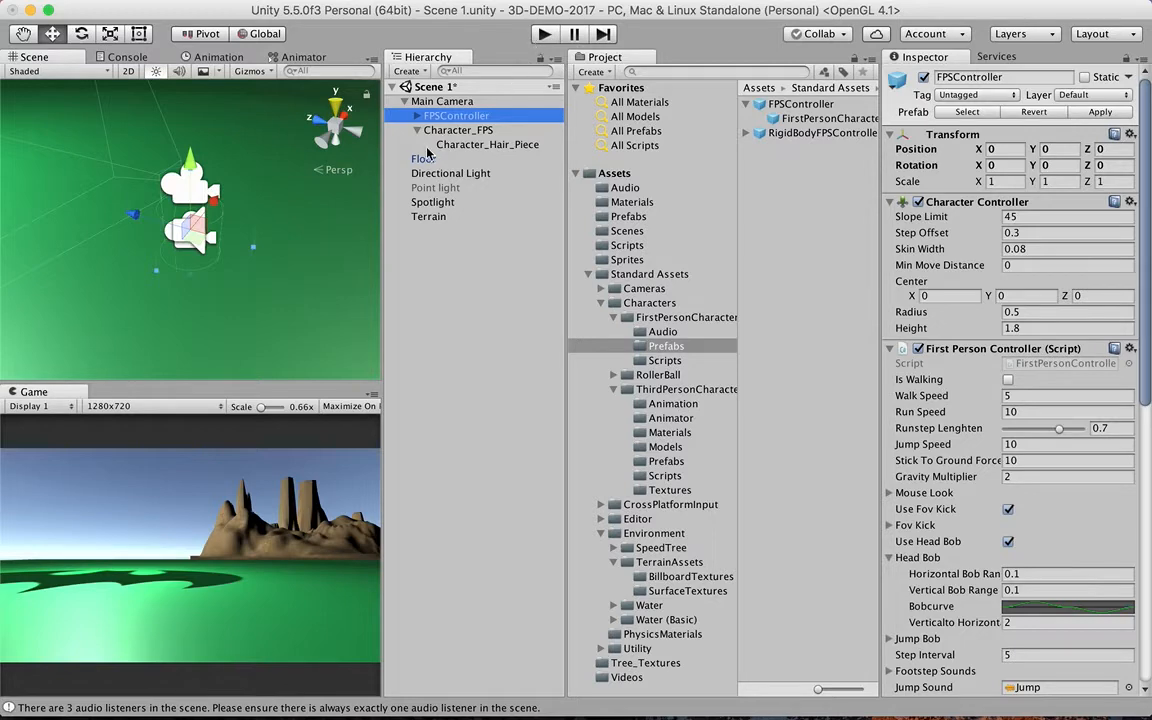
- Test the FPSController in play mode by walking forward and looking around, and stop the game
left_click(544, 34)
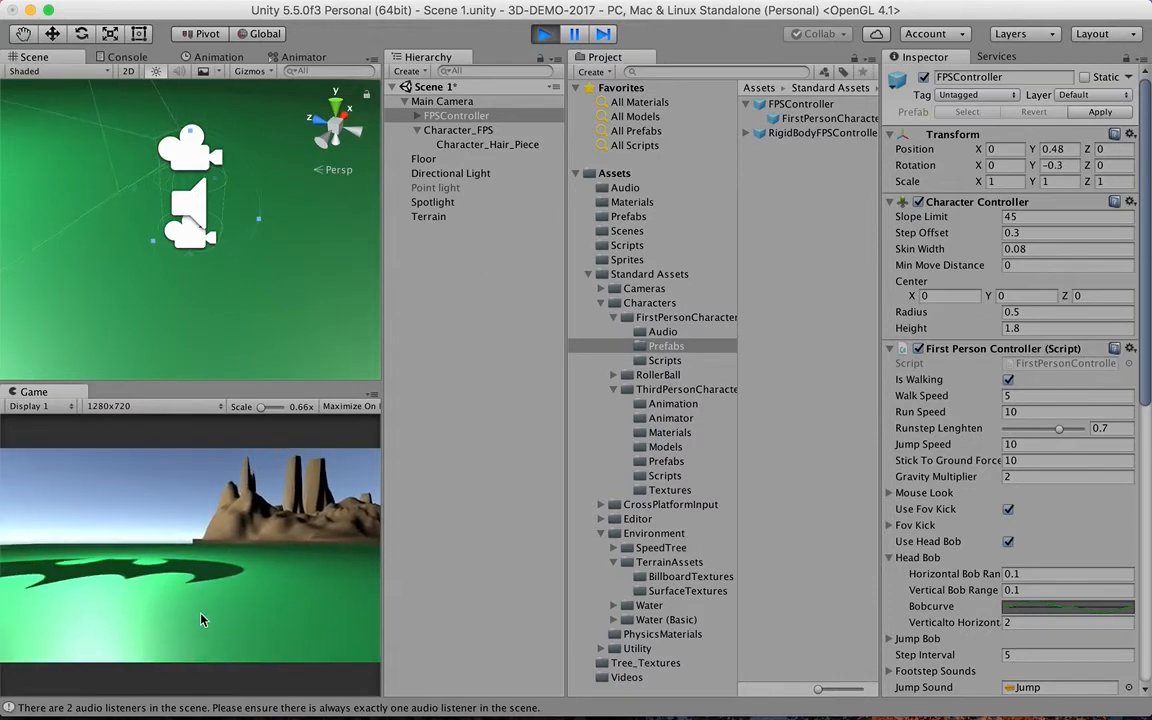
key("w")
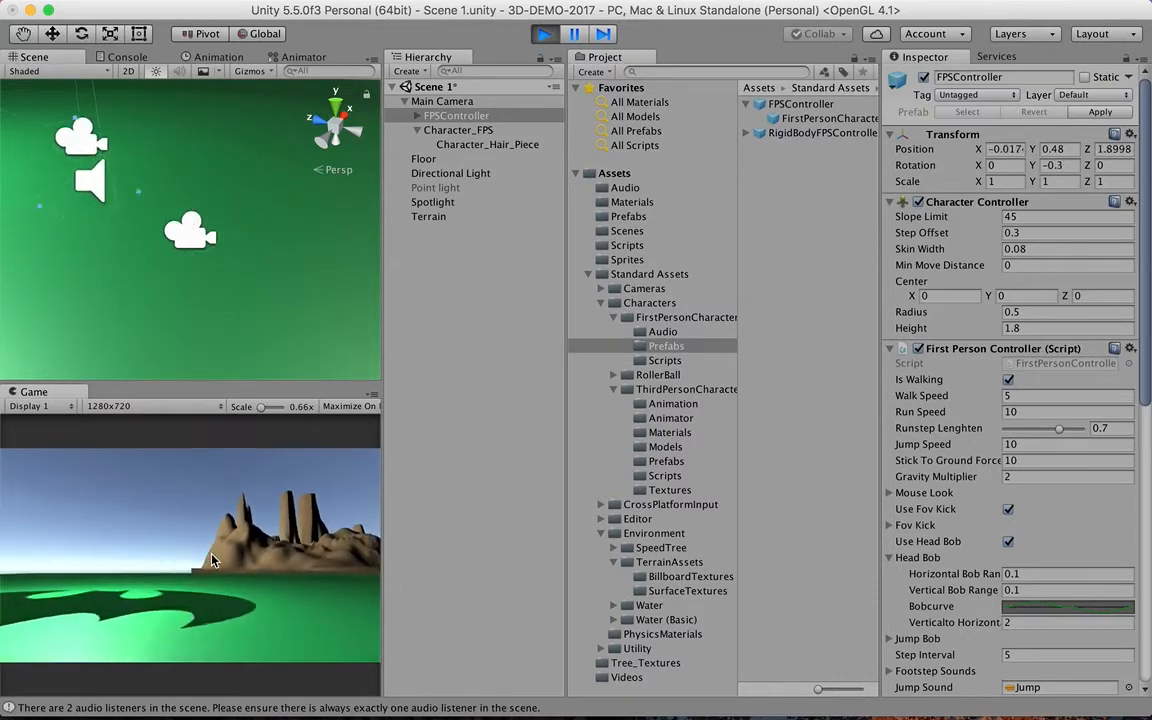
key("w")
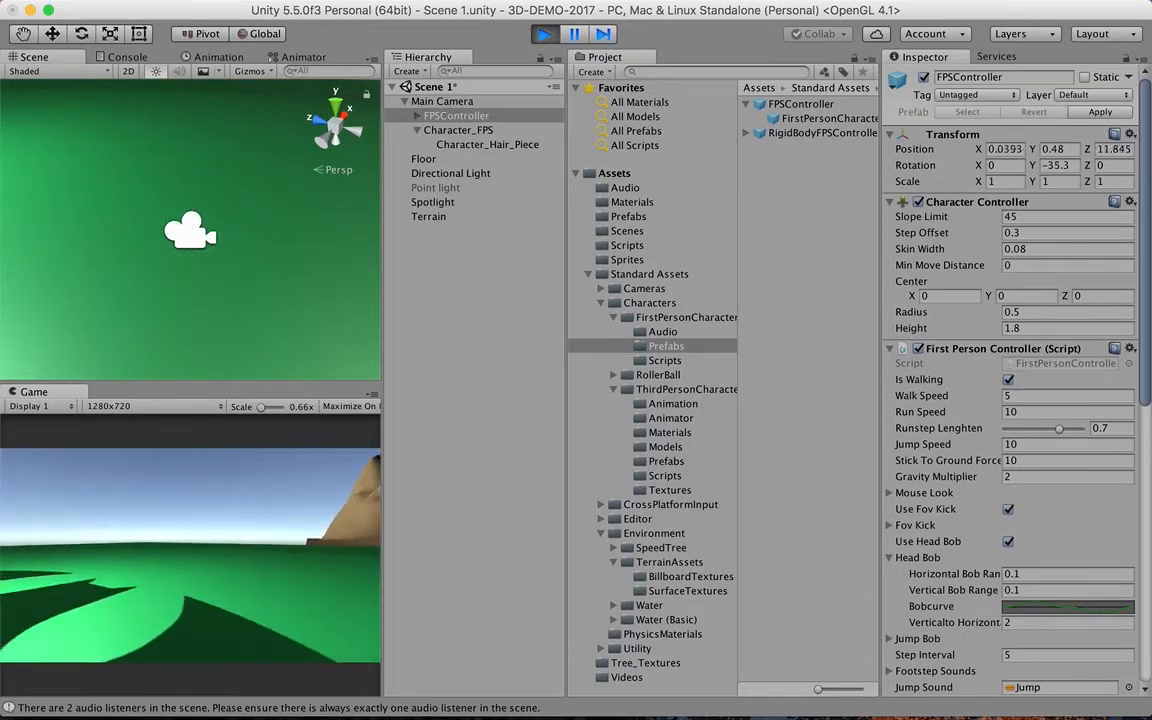
key("w")
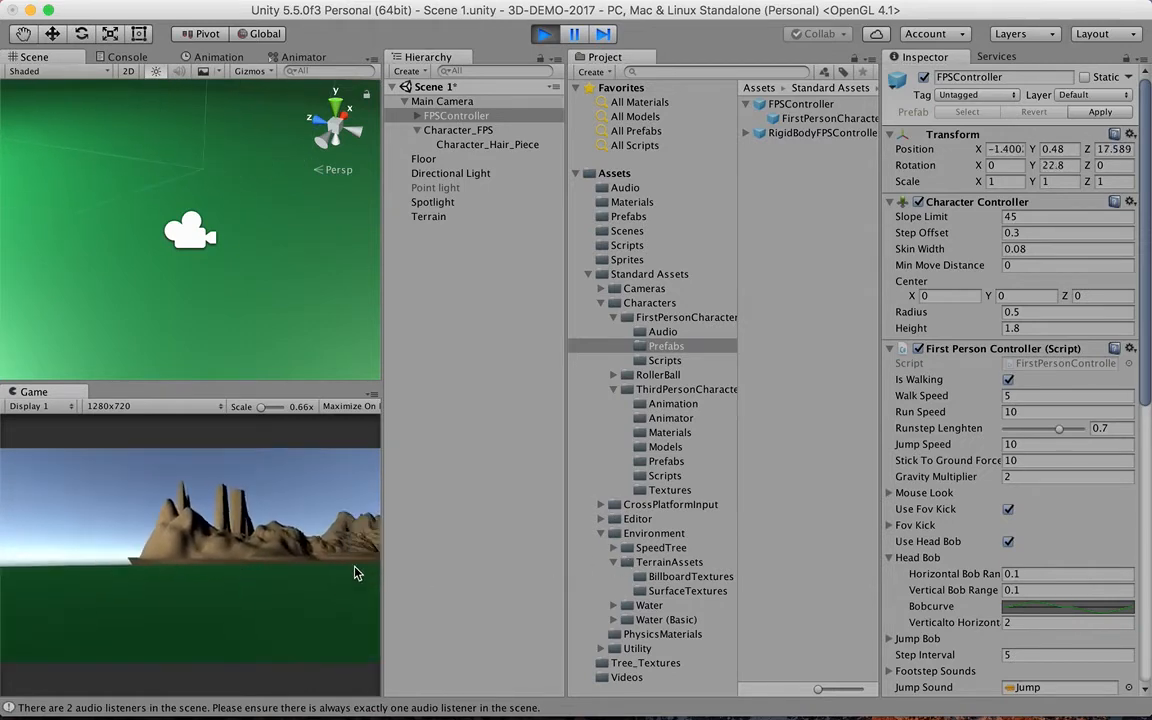
left_click(543, 33)
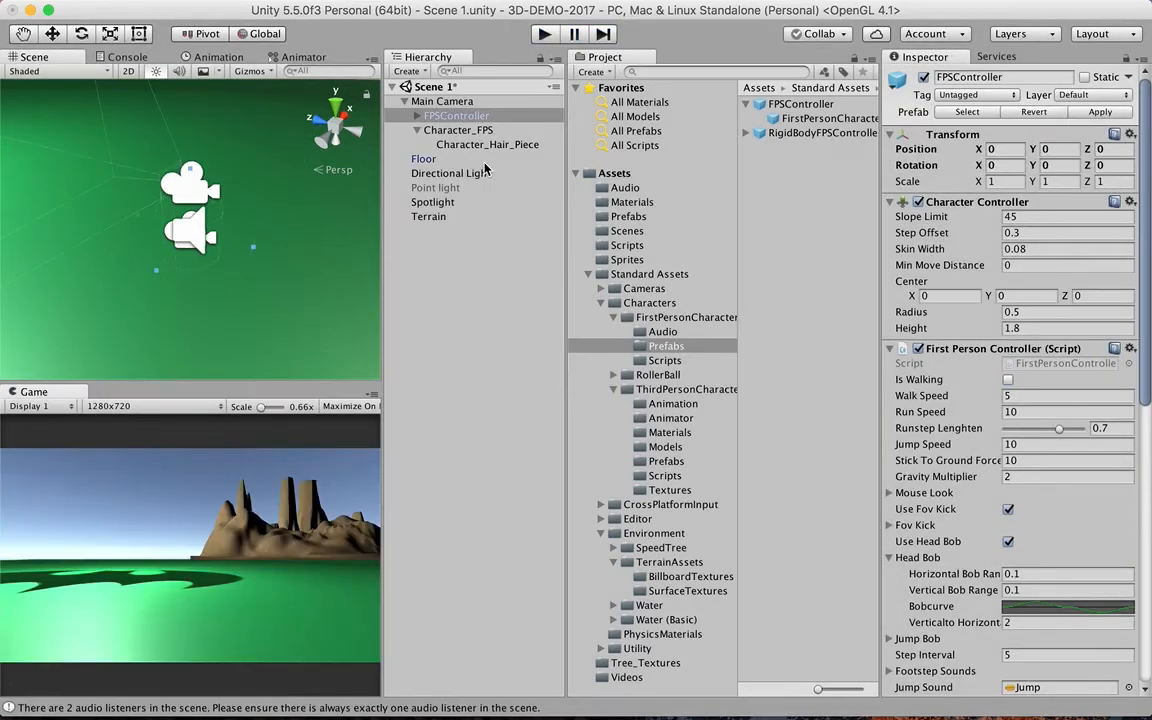
- Make Character_FPS, with its hair piece, a child of FPSController in the scene hierarchy
left_click(467, 131)
key("f")
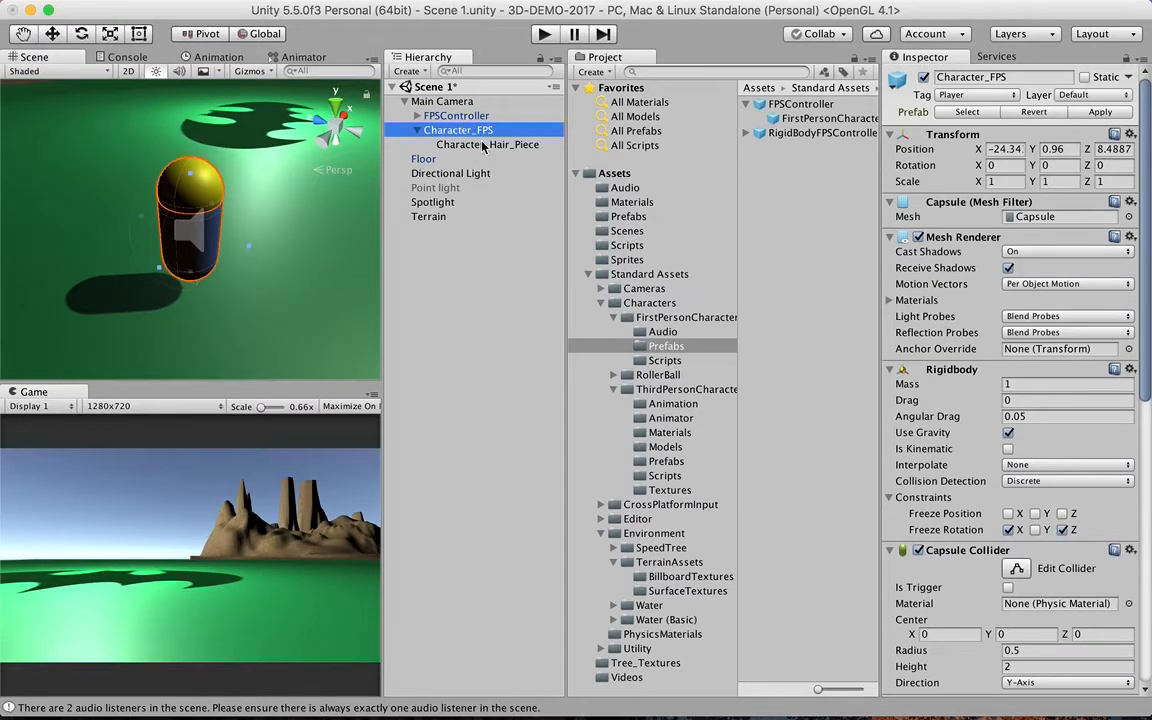
left_click(417, 116)
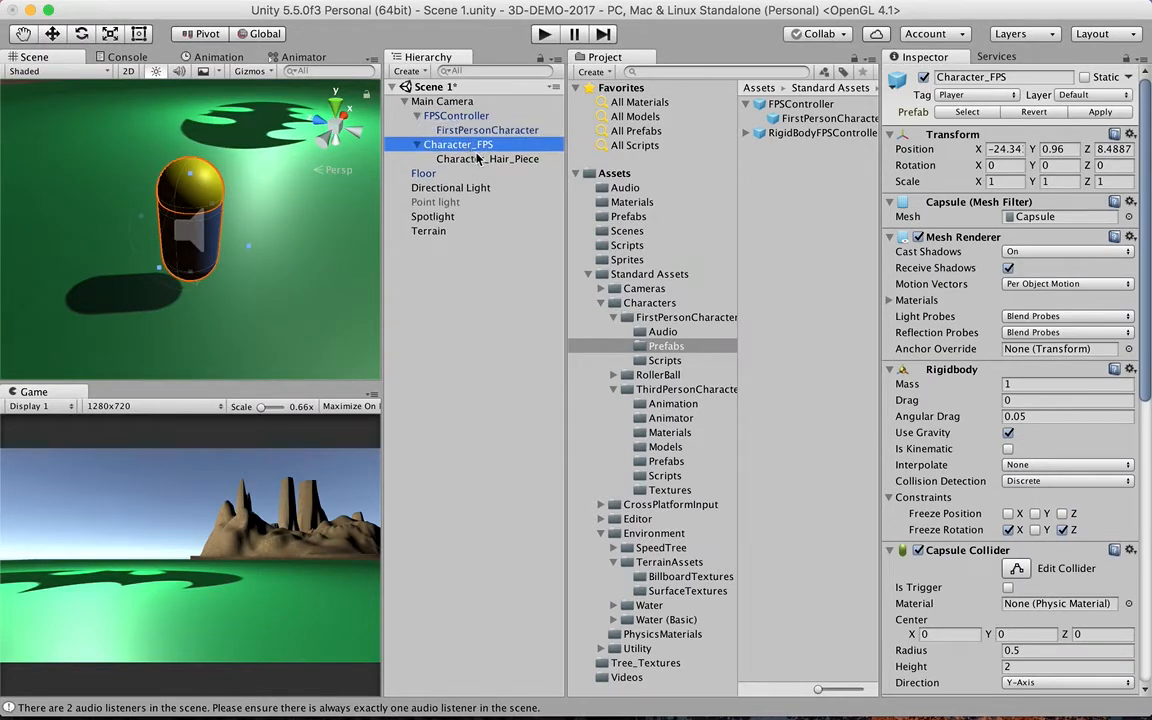
left_click_drag(467, 148, 460, 117)
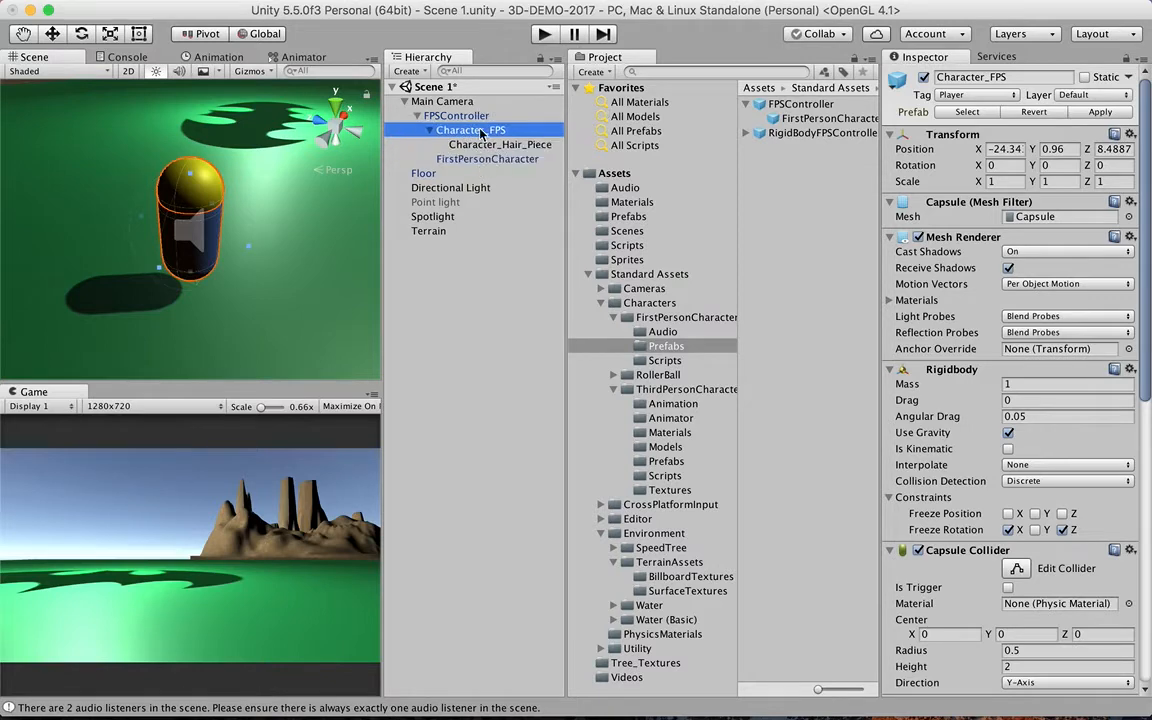
- Play-test the FPSController with Character_FPS nested under it by walking forward, and stop the game
left_click(460, 116)
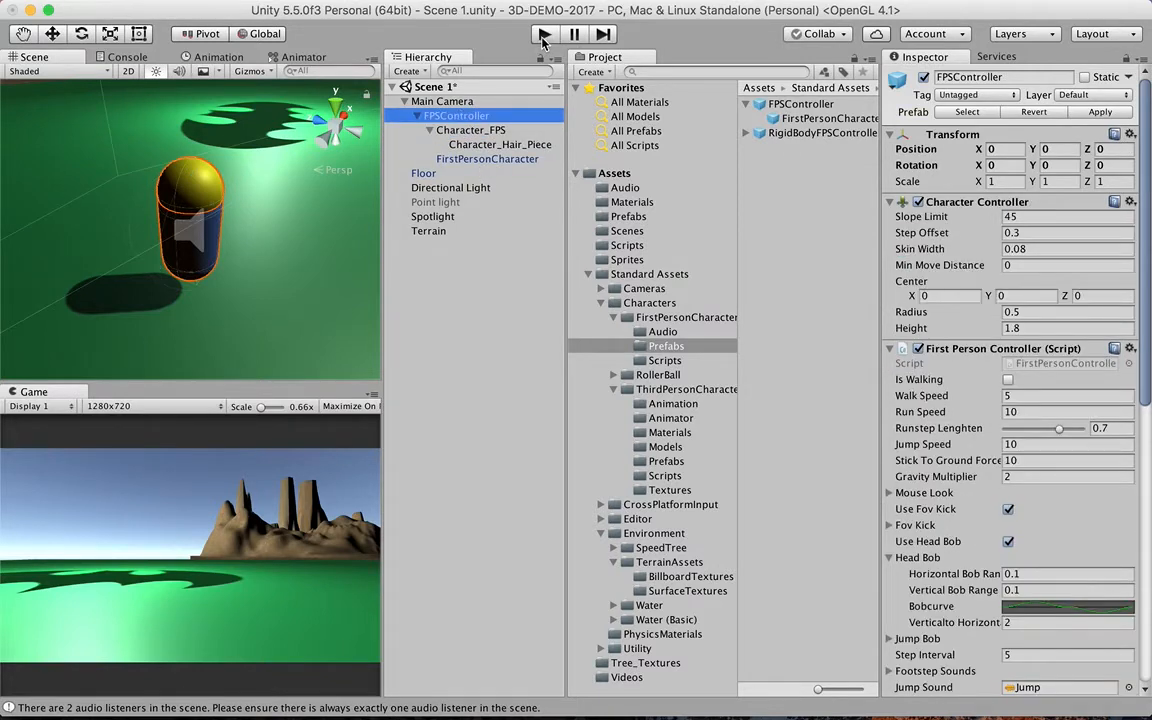
left_click(543, 35)
key("w")
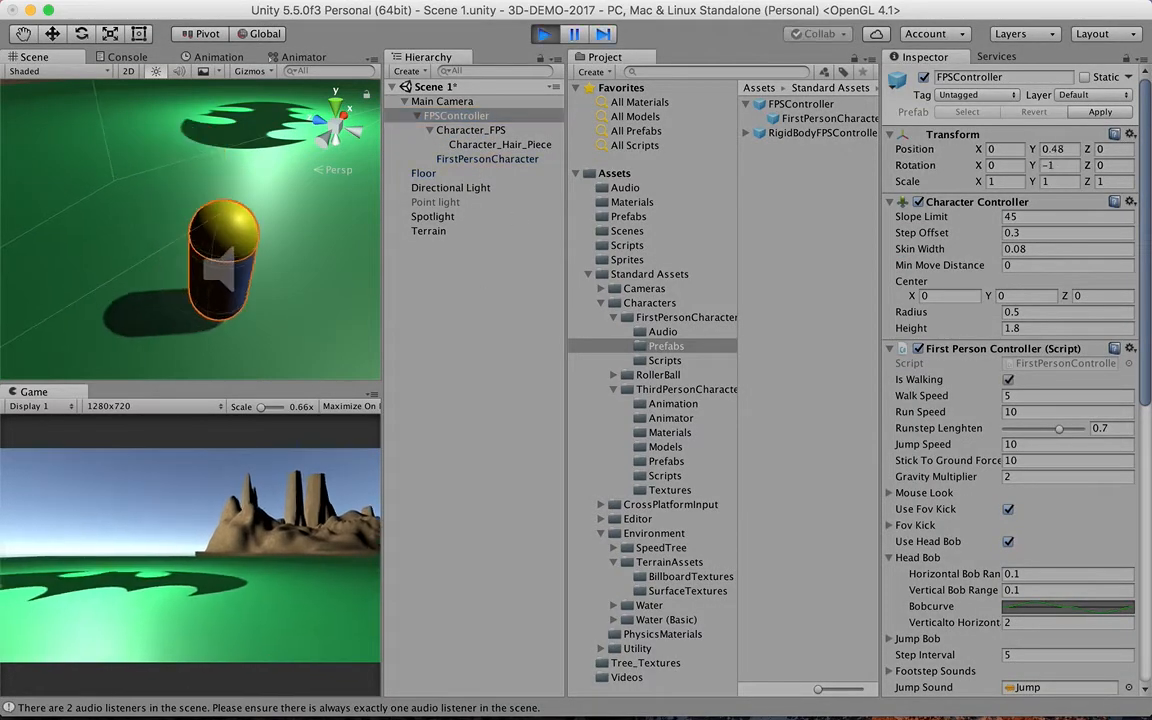
key("w")
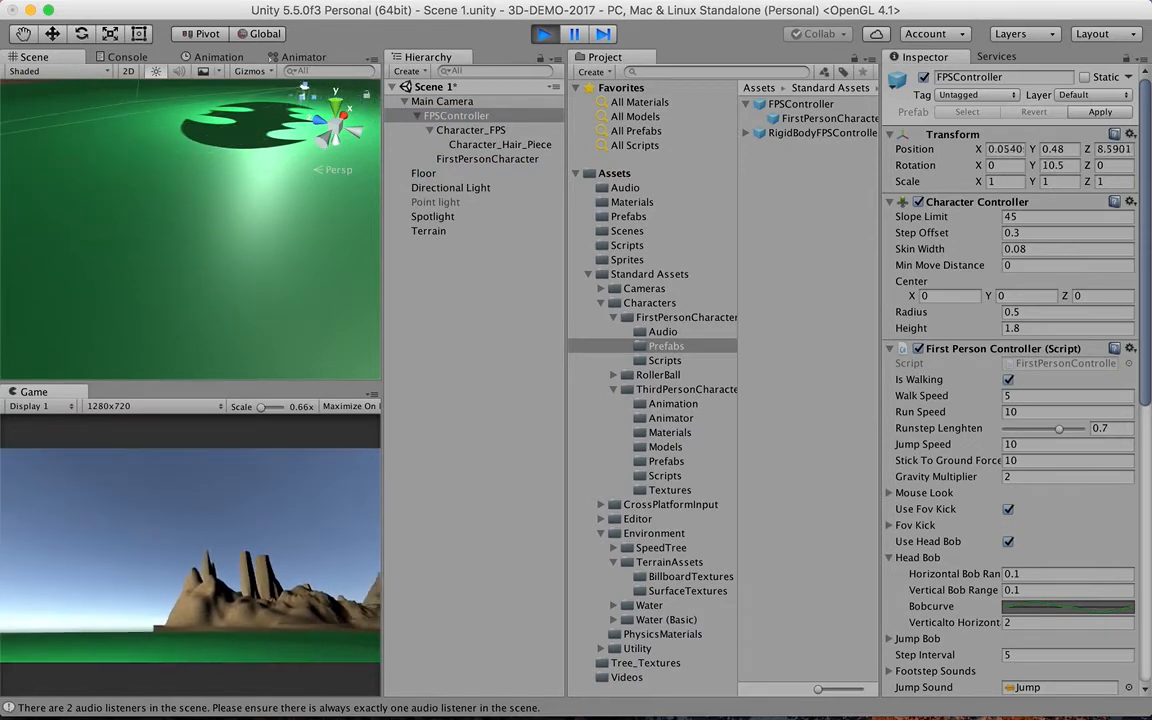
key("Escape")
left_click(543, 35)
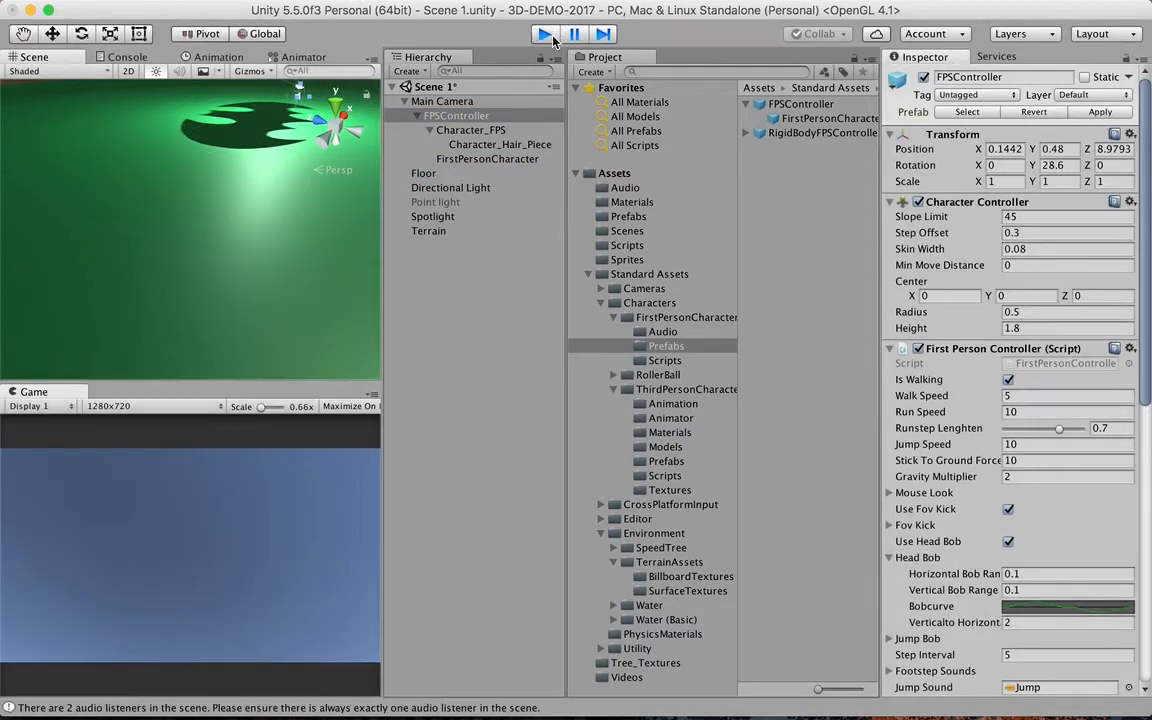
- Reset the position of Character_FPS relative to FPSController and check its placement in the scene
left_click(493, 132)
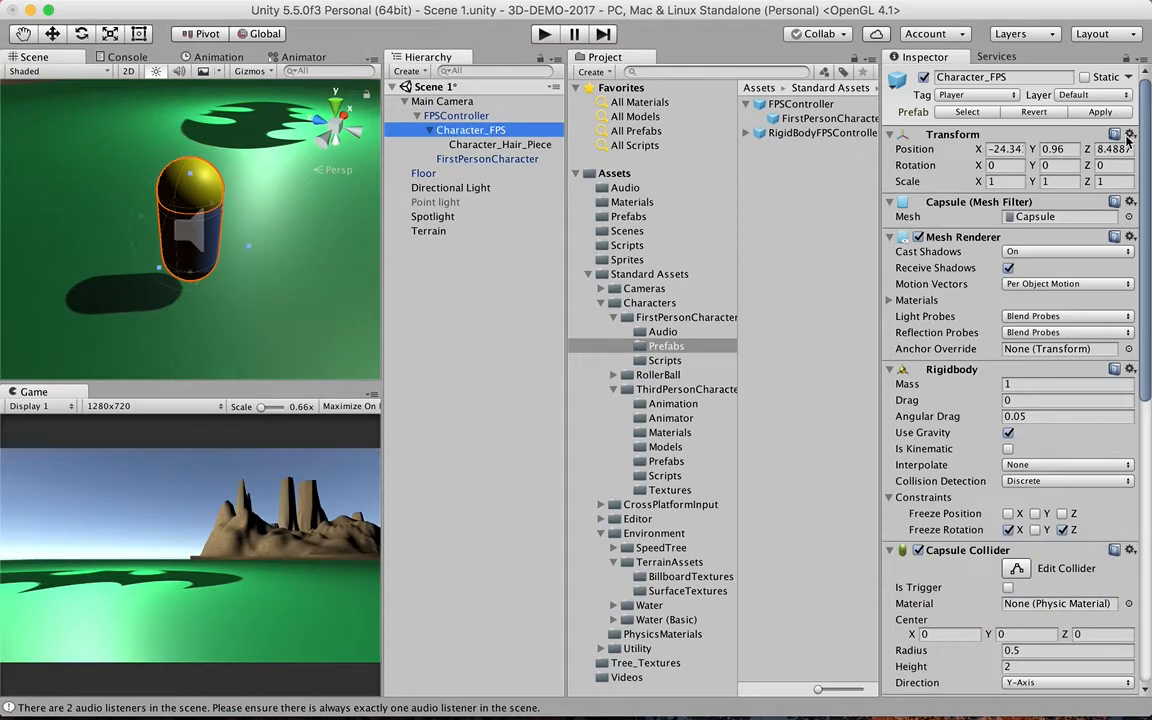
left_click(1129, 136)
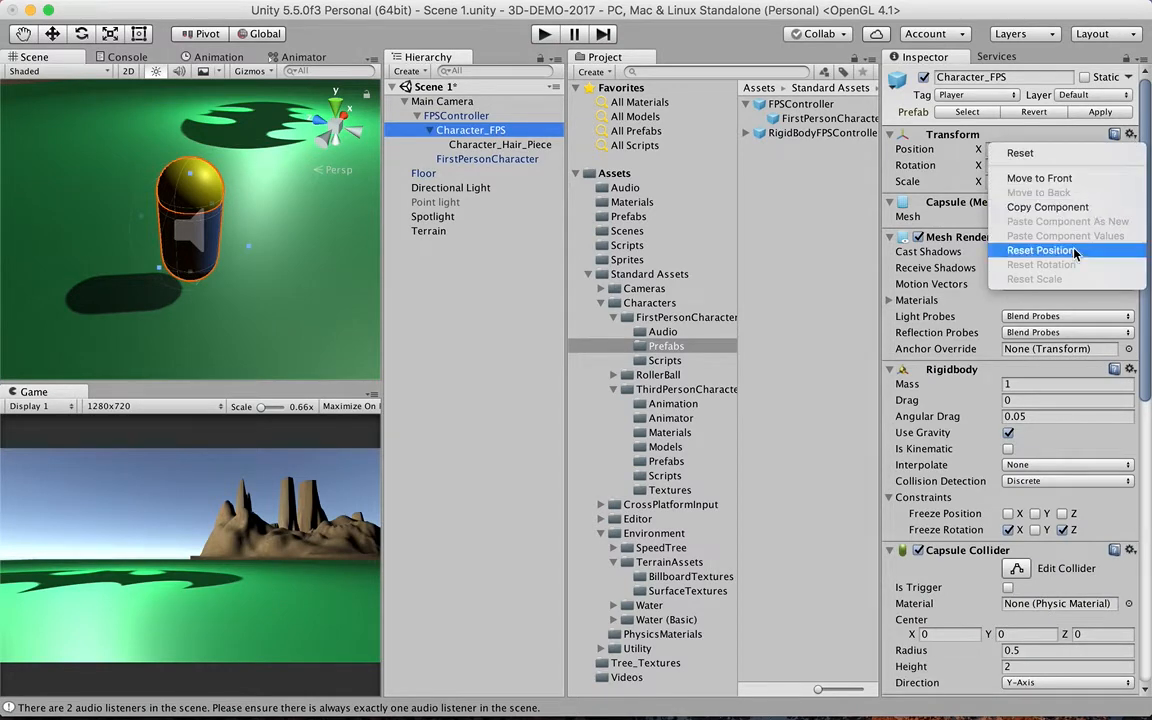
left_click(1041, 250)
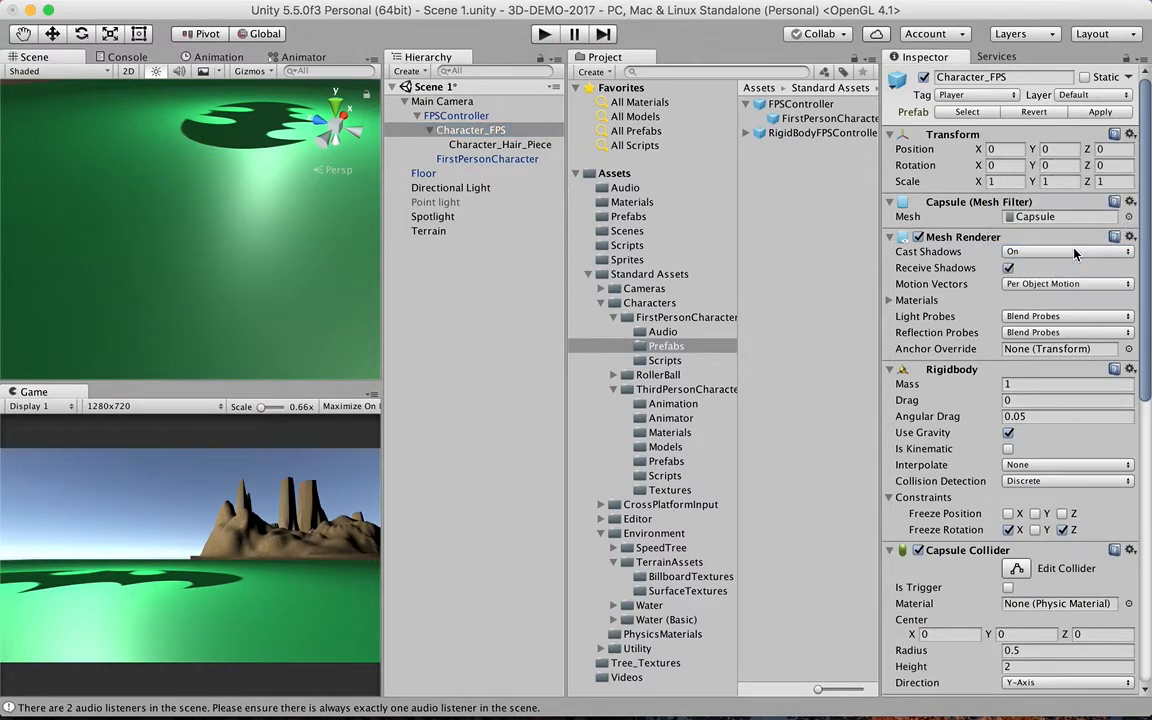
double_click(452, 116)
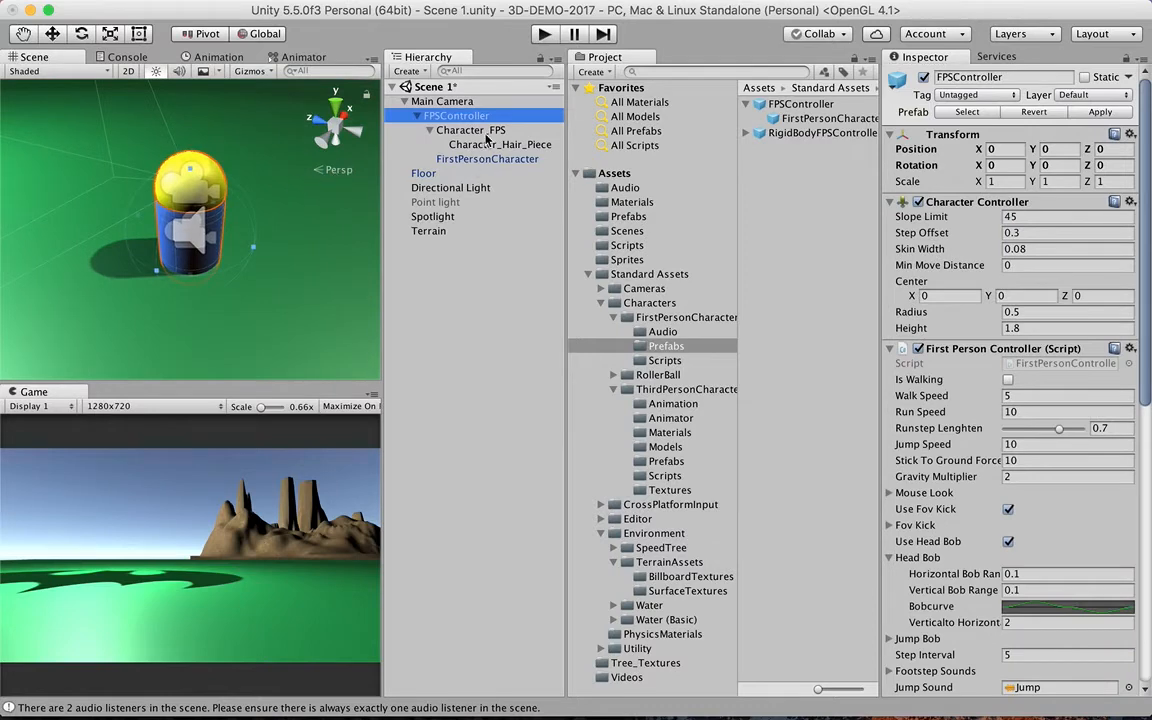
left_click(486, 133)
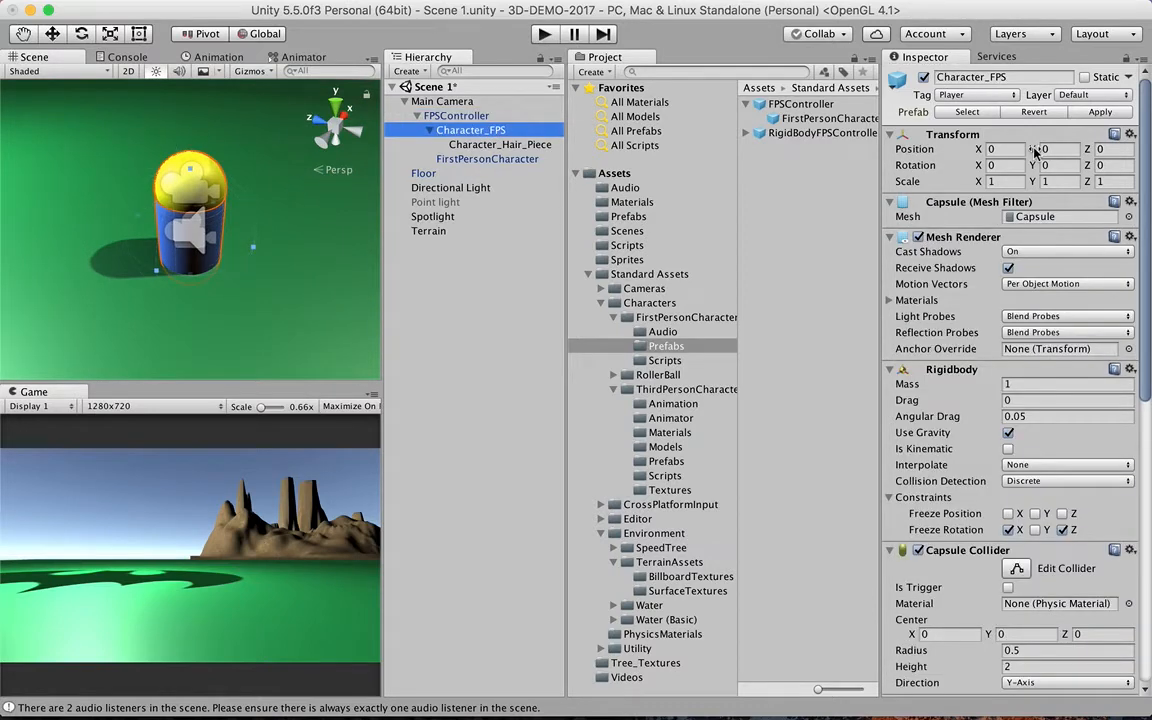
- Raise Character_FPS above FPSController by setting its Y position to 0.57, and select FPSController to compare their placement
left_click_drag(1037, 148, 1044, 151)
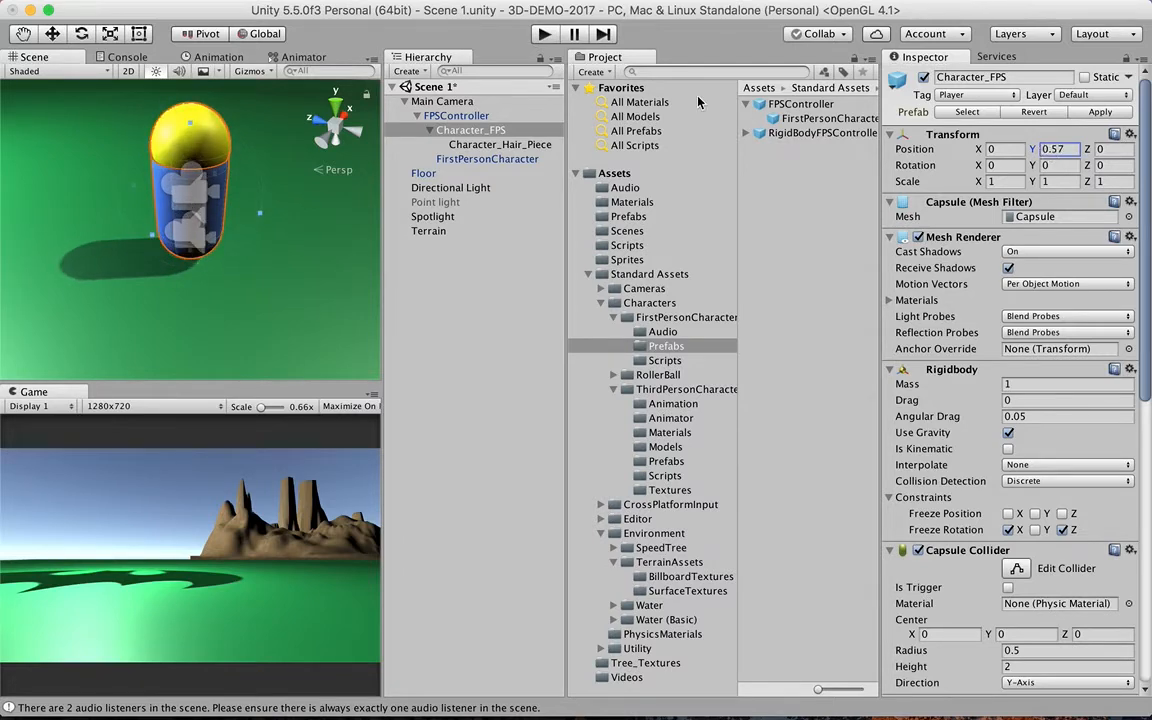
left_click(441, 113)
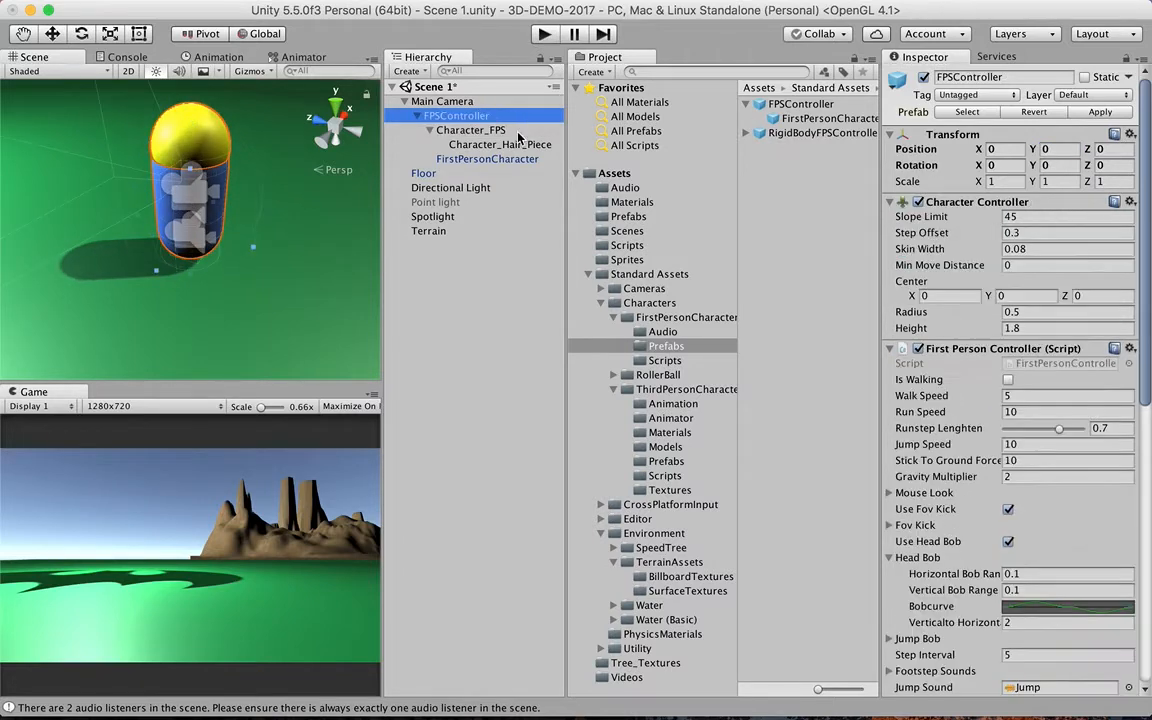
scroll(197, 225, "down", 3)
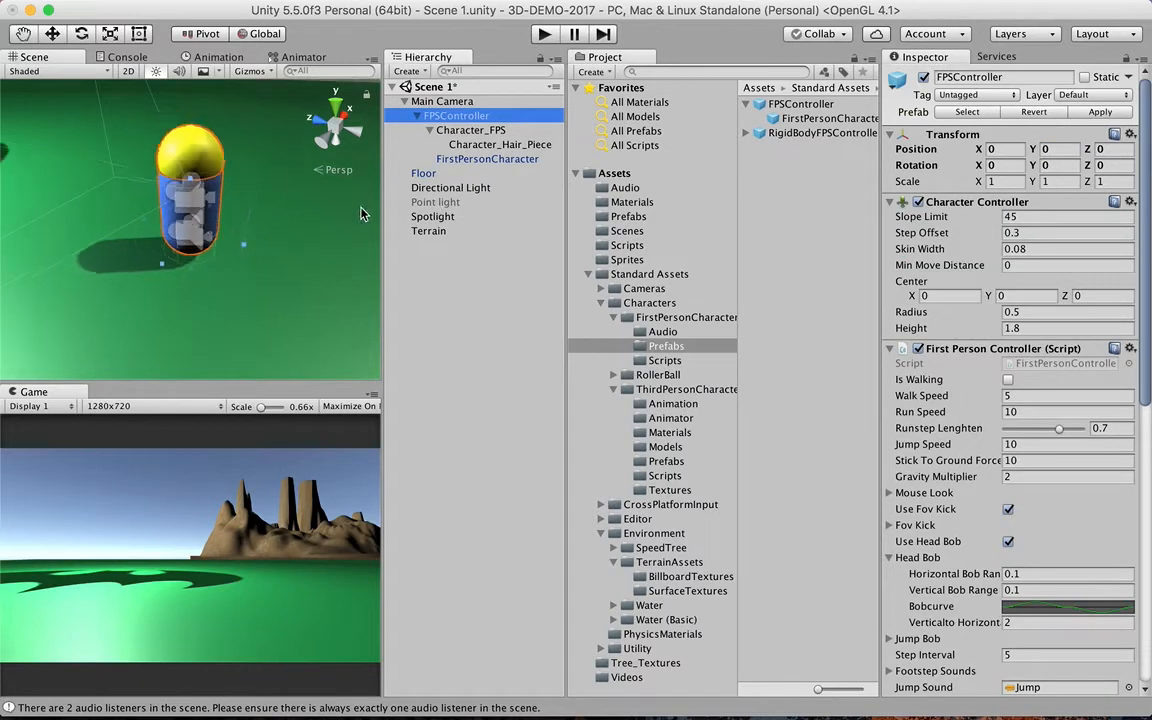
- Widen the Scene and Game views, enable Maximize On Play, and play-test the raised character before stopping the game
left_click_drag(382, 417, 578, 416)
left_click(370, 408)
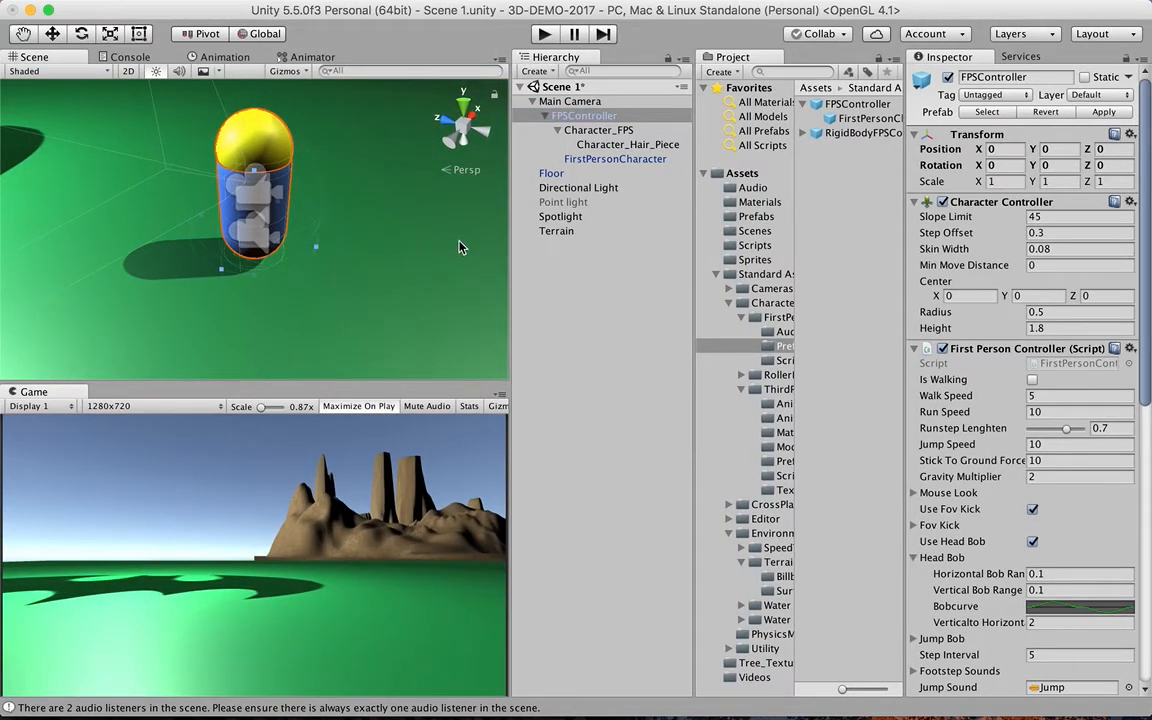
left_click(544, 34)
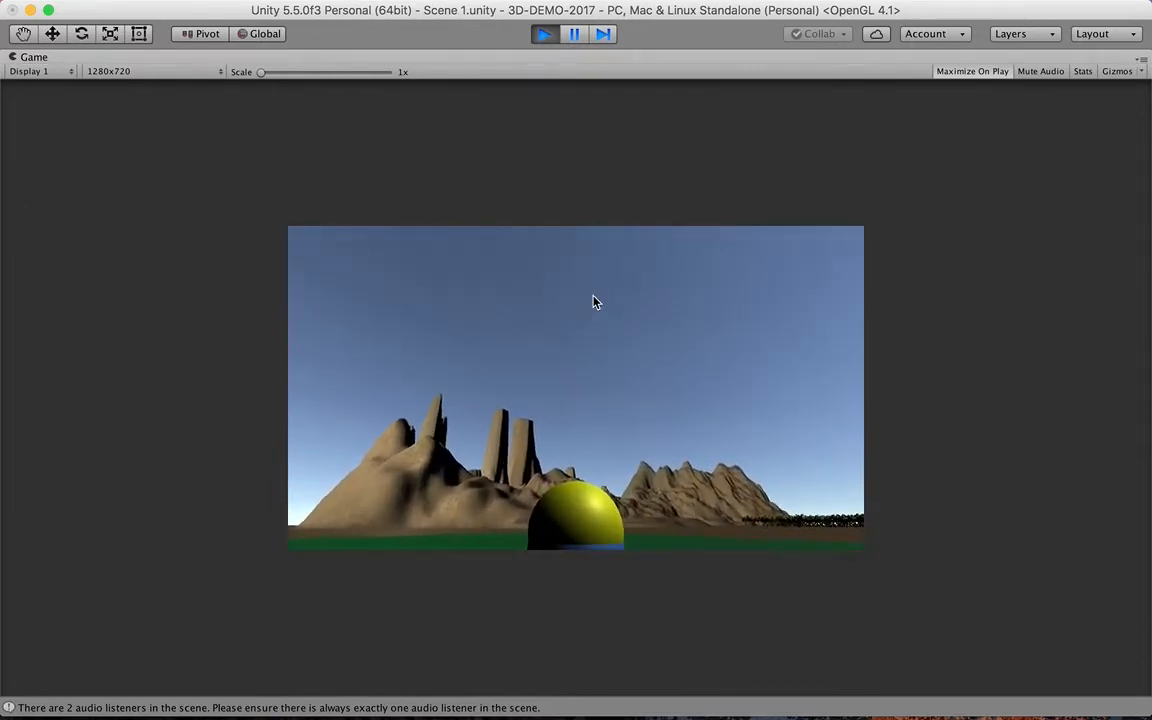
left_click(544, 34)
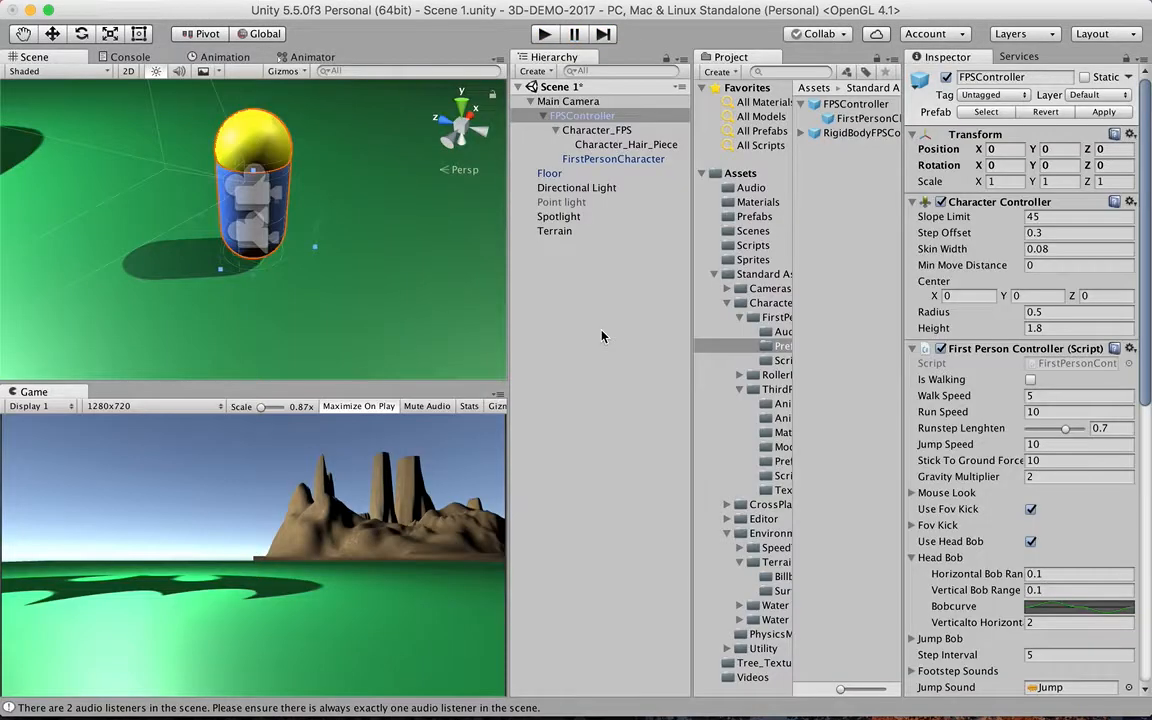
- Inspect the FirstPersonCharacter camera in the scene and look through the components of Character_FPS
left_click(268, 198)
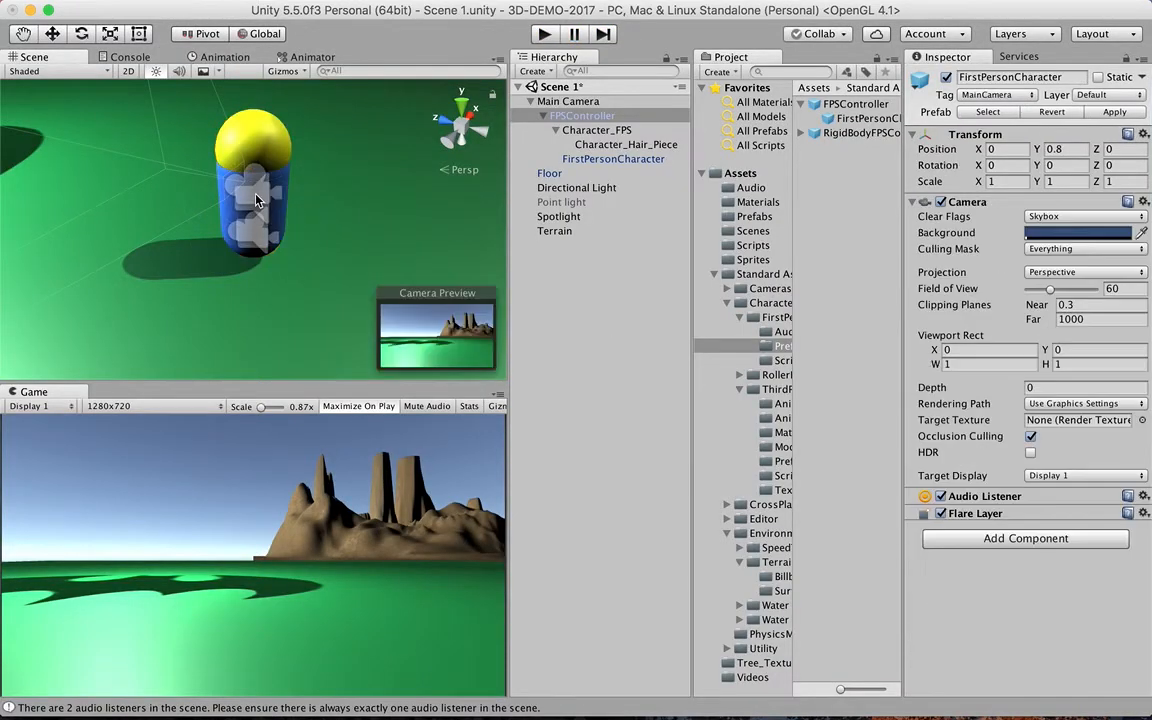
left_click(270, 200)
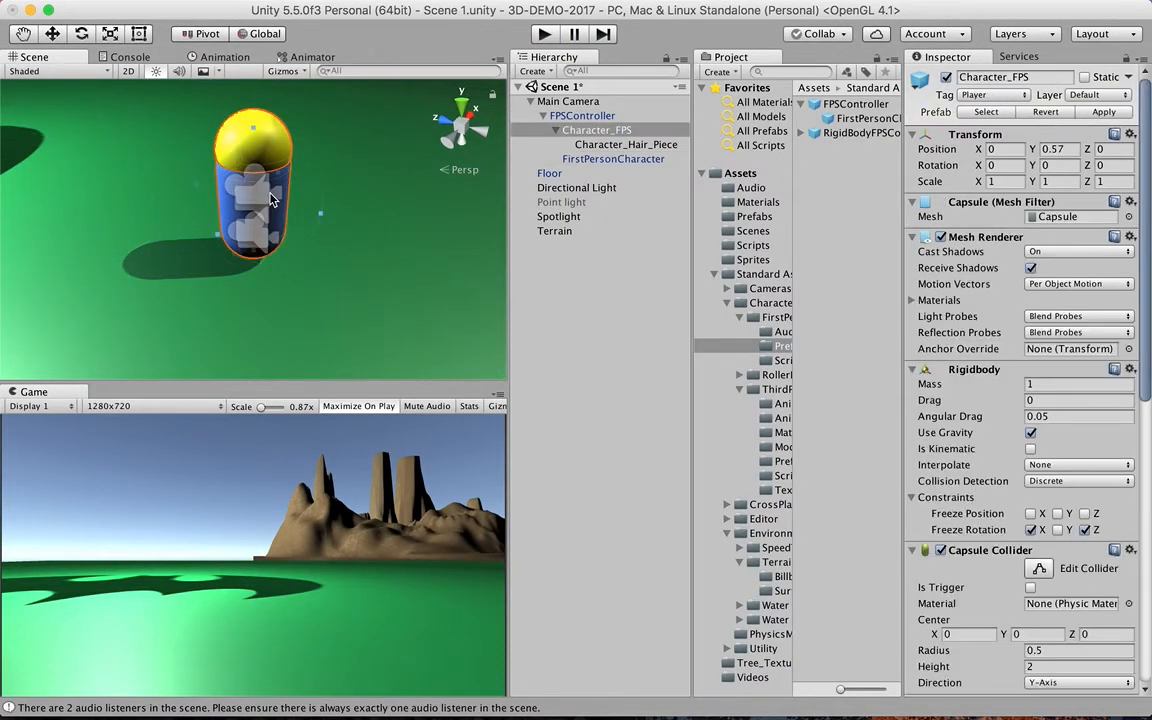
left_click(626, 133)
scroll(1022, 265, "down", 15)
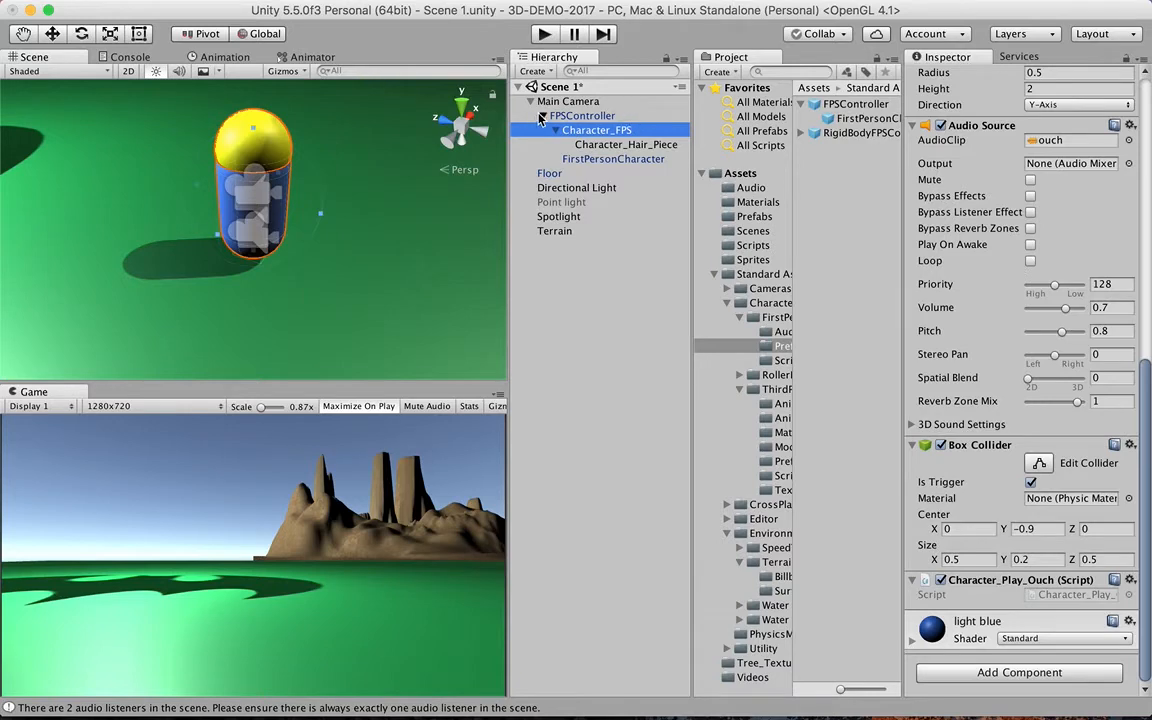
- Try deleting Main Camera together with its nested FPSController, and undo the deletion
left_click(541, 117)
left_click(538, 101)
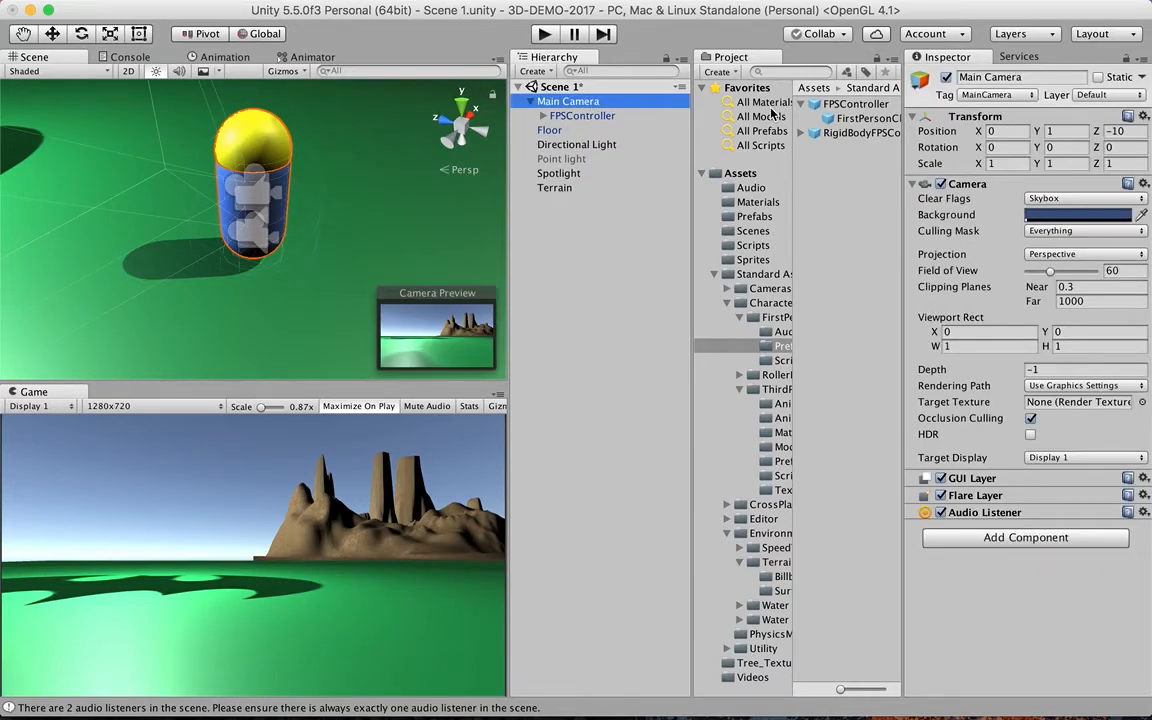
key("super+BackSpace")
key("super+z")
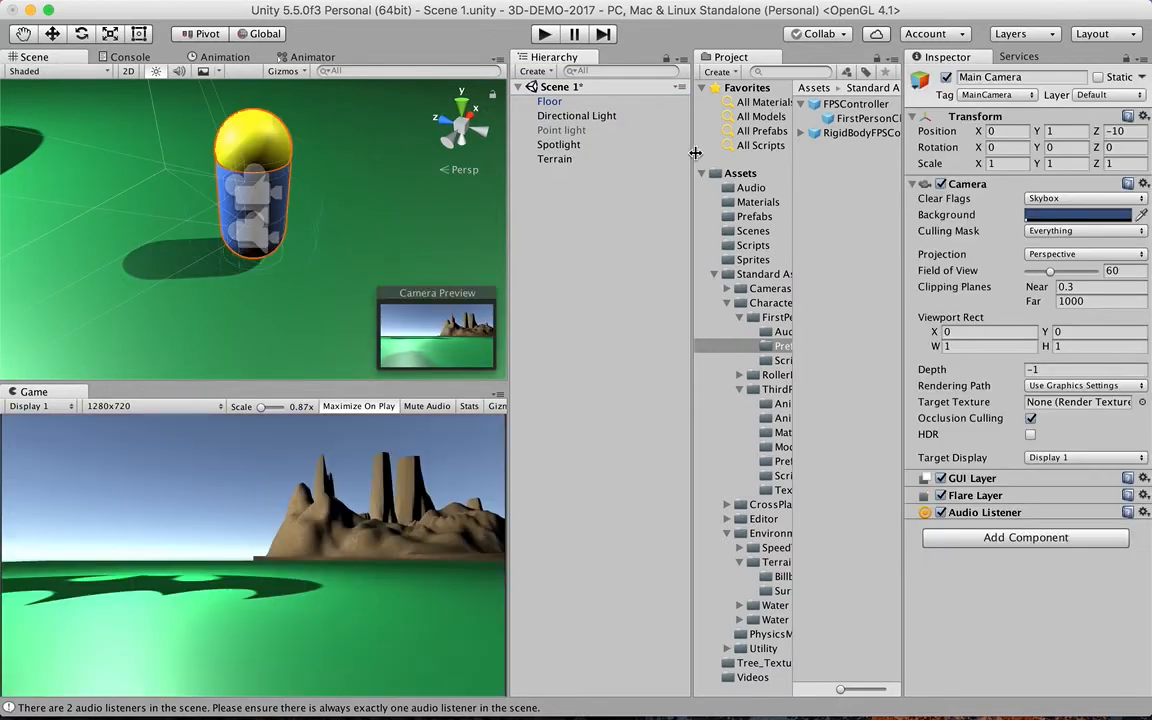
- Move FPSController out of Main Camera to the root of the scene hierarchy, and delete Main Camera
left_click(598, 117)
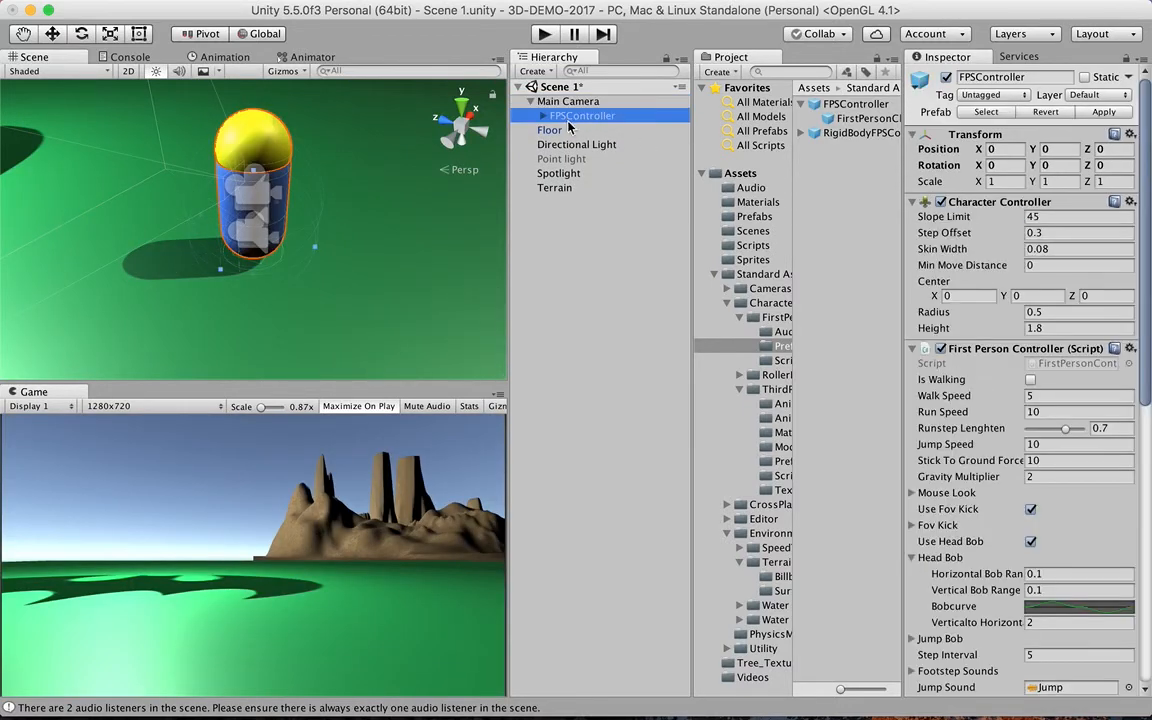
left_click_drag(603, 122, 561, 197)
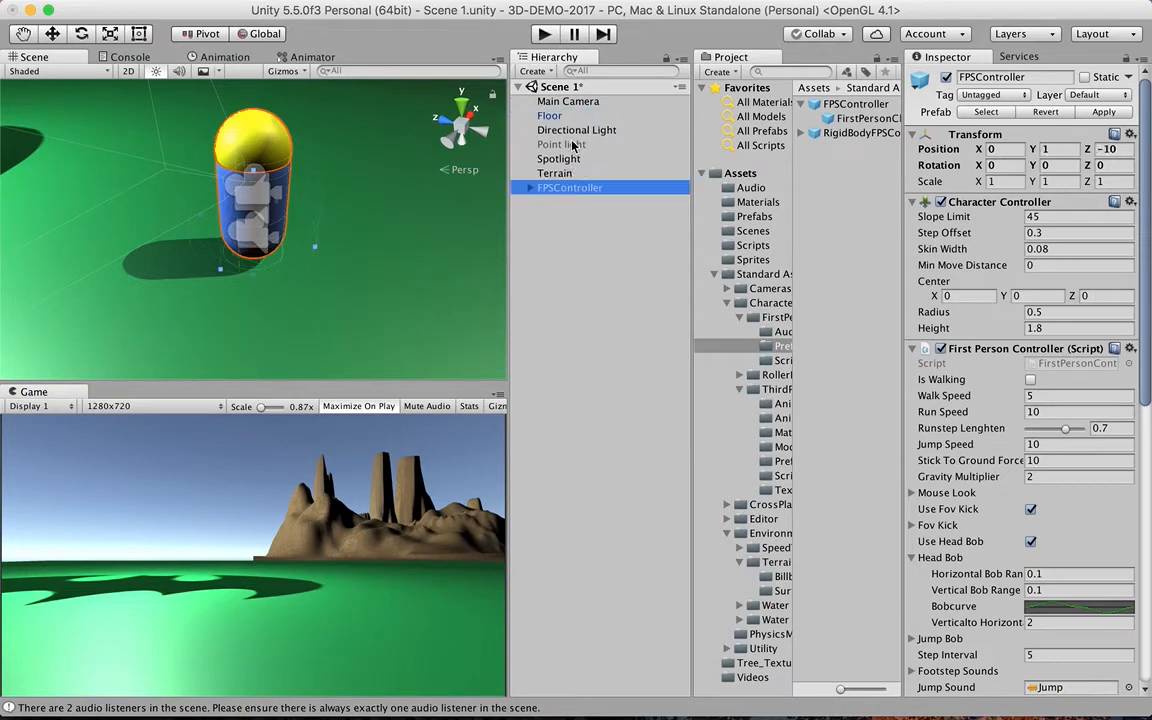
left_click(598, 102)
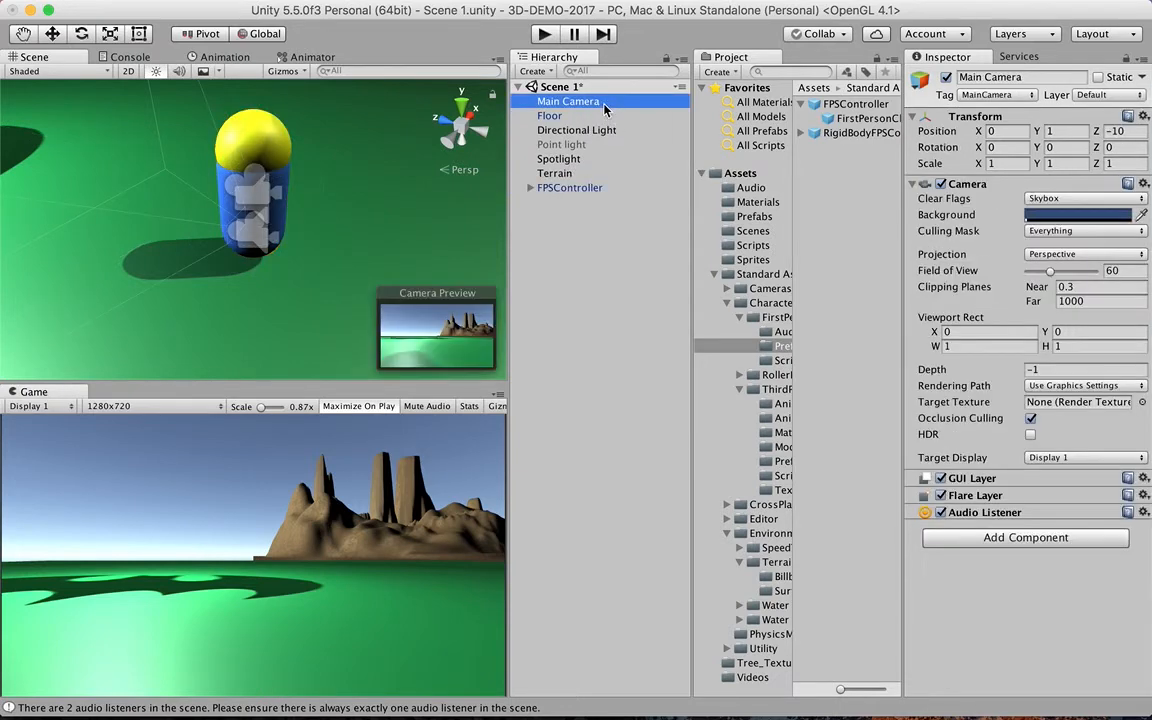
key("super+BackSpace")
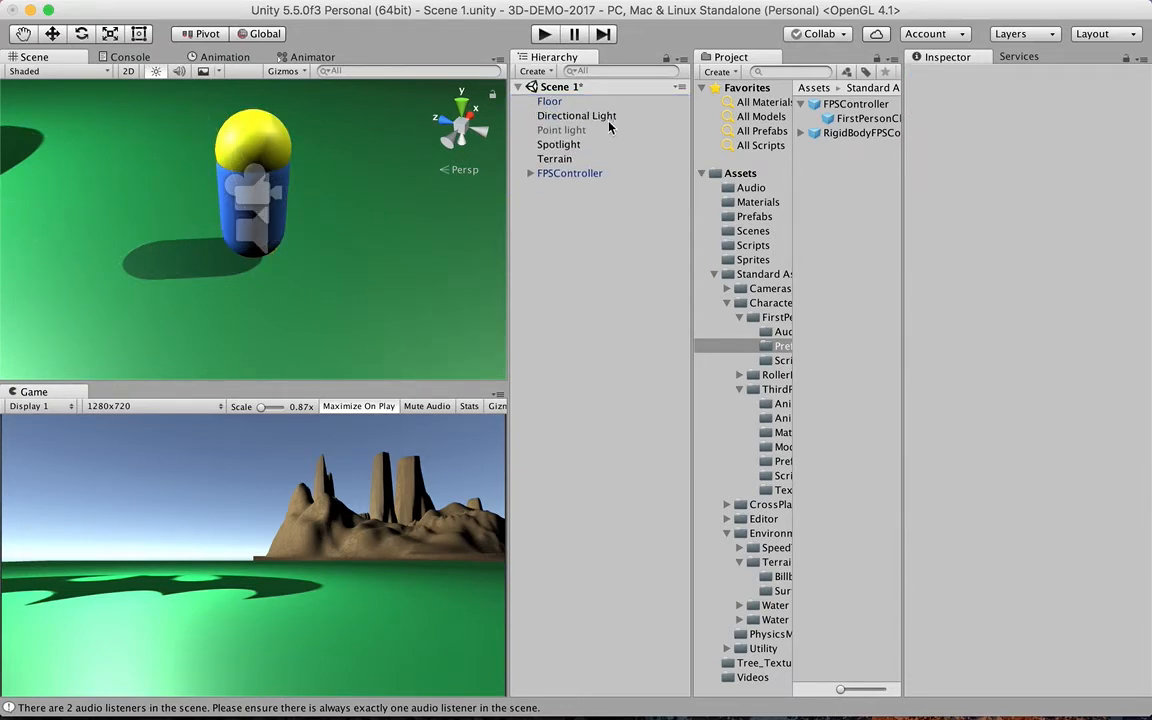
- Inspect the FirstPersonCharacter camera under FPSController, and play-test the scene without Main Camera before stopping the game
left_click(541, 177)
left_click(525, 177)
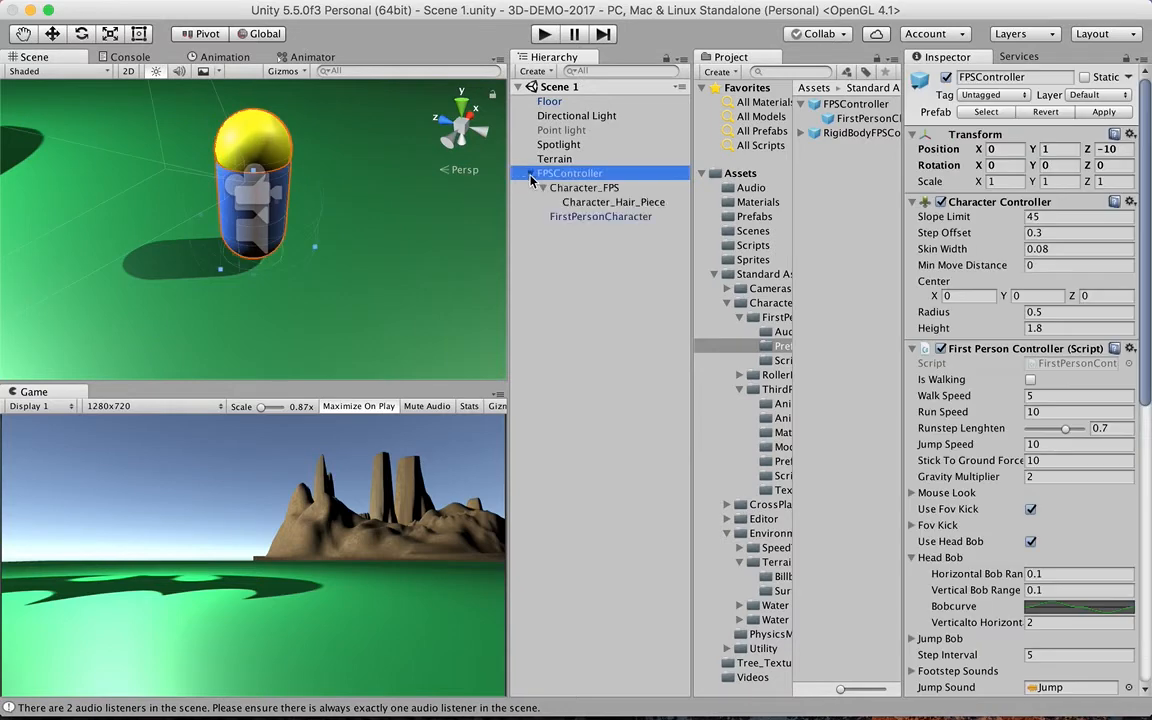
left_click(600, 216)
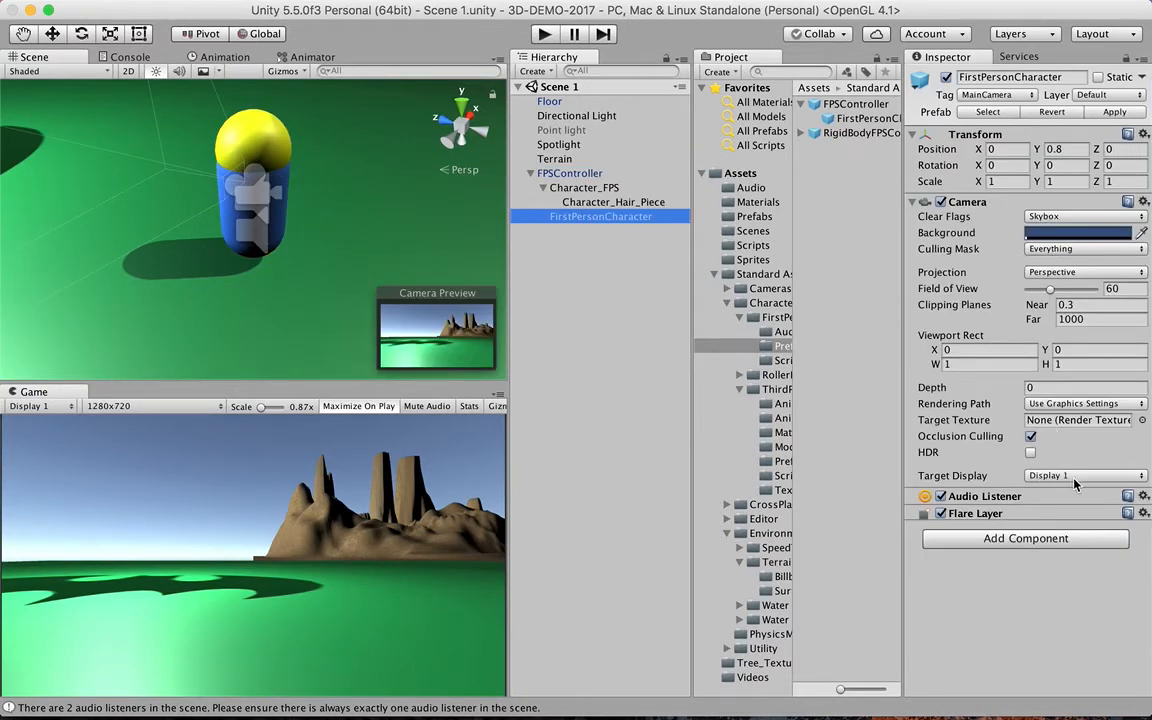
left_click(543, 33)
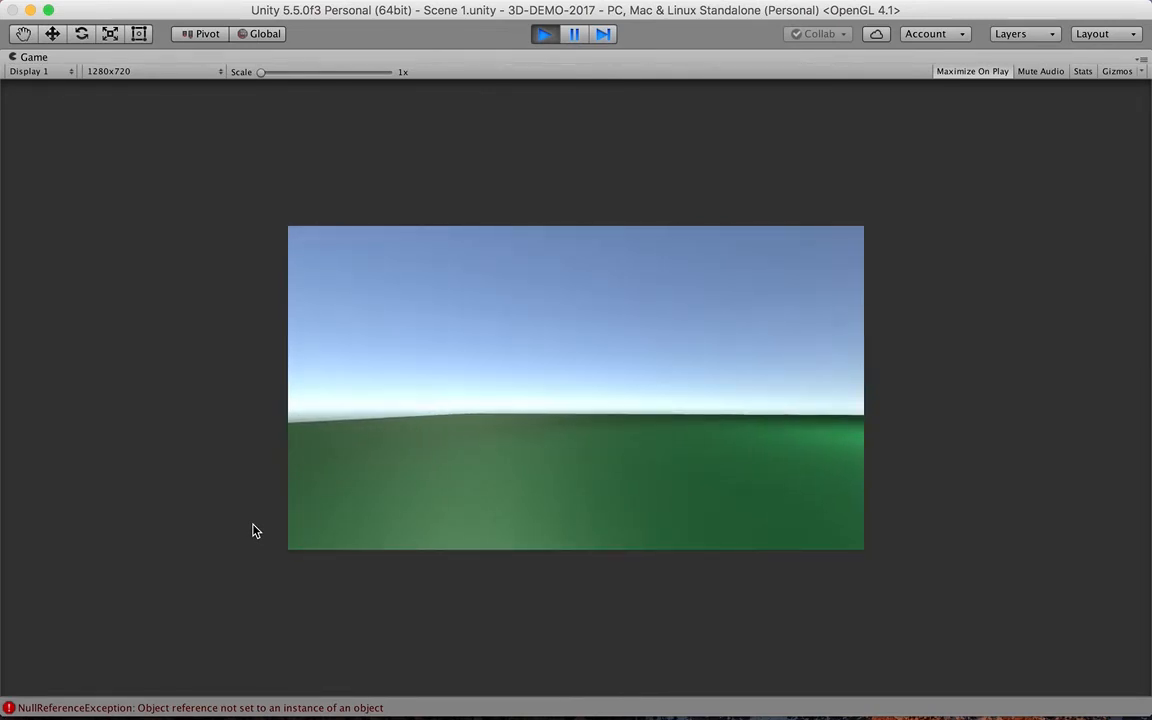
left_click(545, 35)
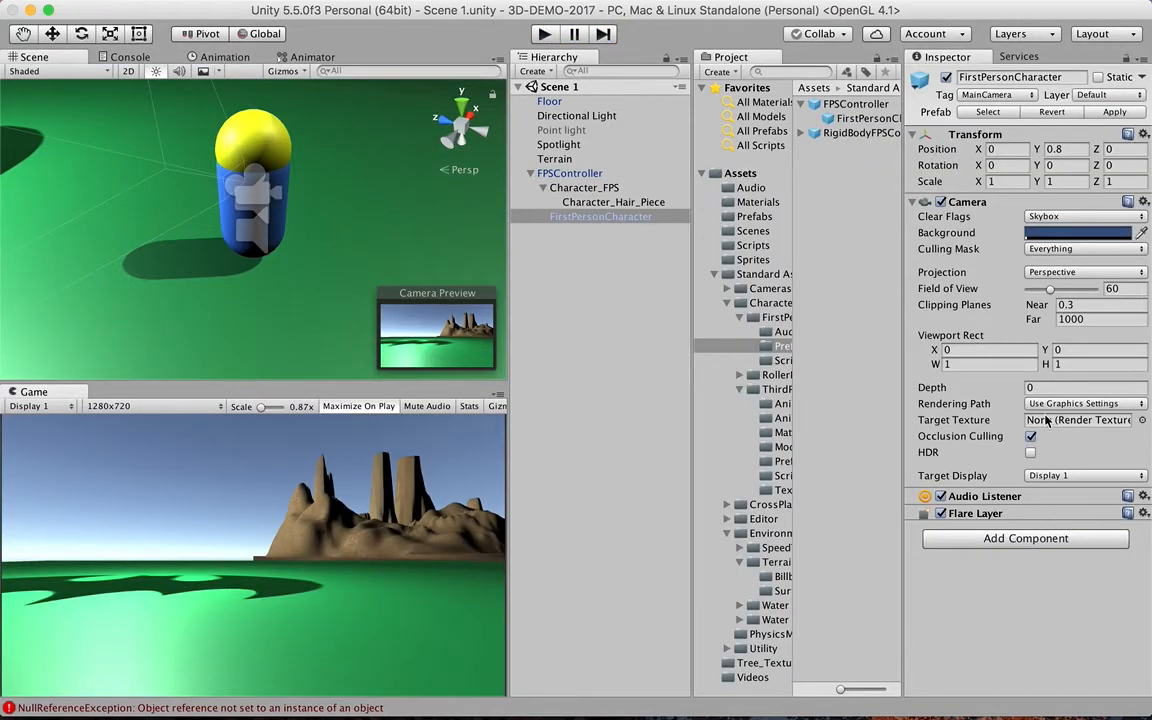
- Examine FPSController's Character Controller and First Person Controller script settings, including walk speed, run speed, jump speed and head bob
left_click(599, 174)
scroll(1015, 377, "down", 1)
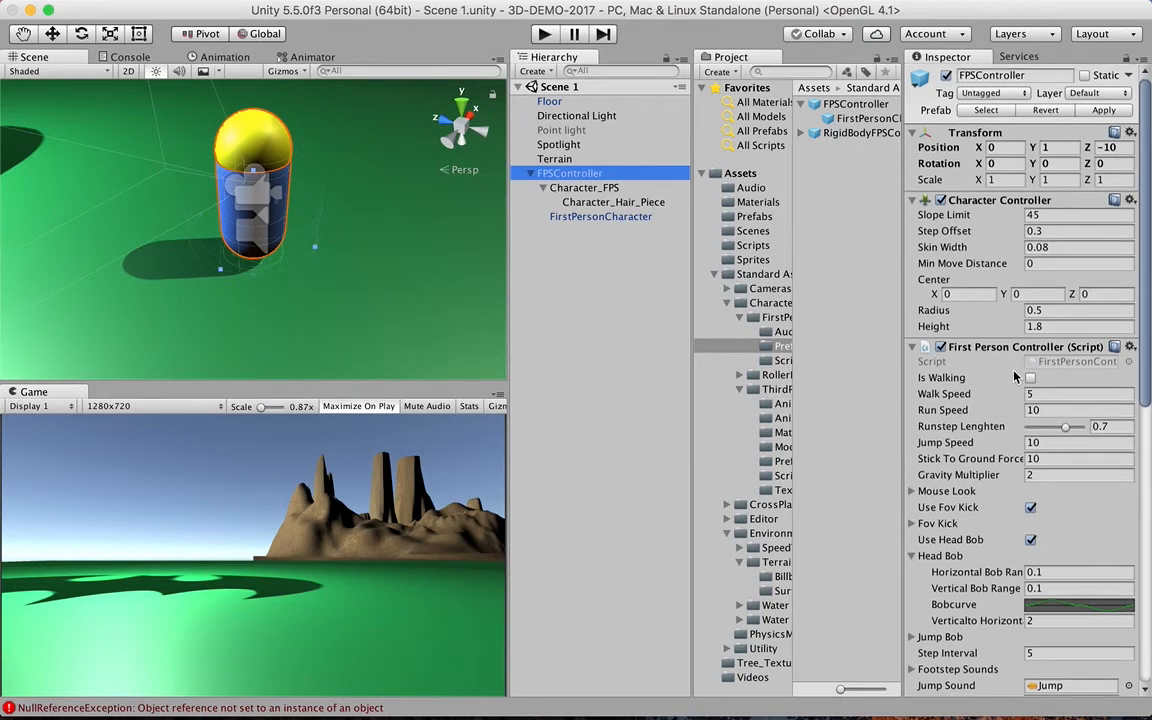
scroll(1060, 258, "down", 3)
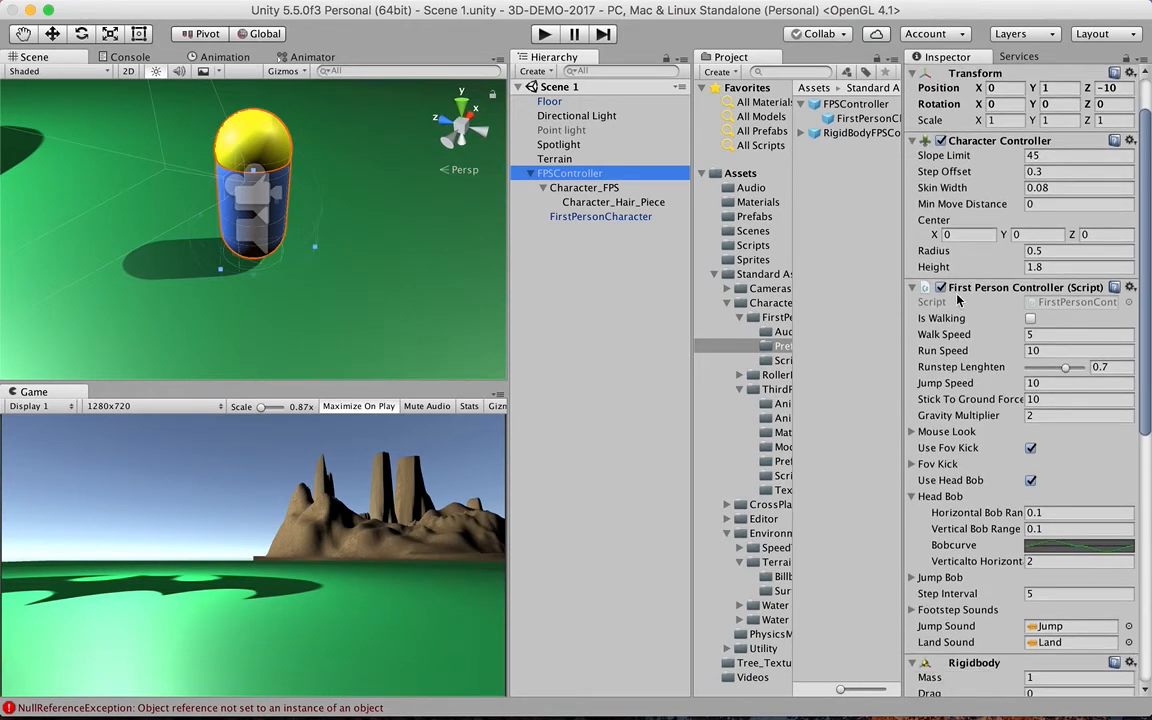
scroll(1066, 343, "down", 1)
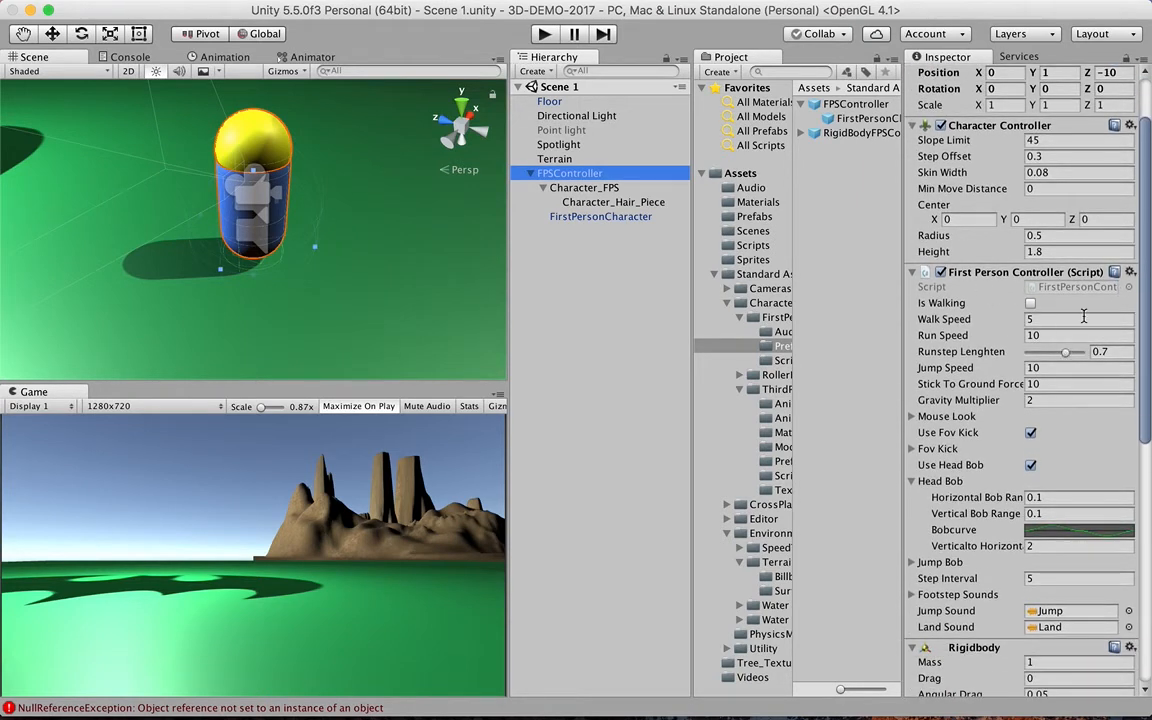
left_click(1108, 318)
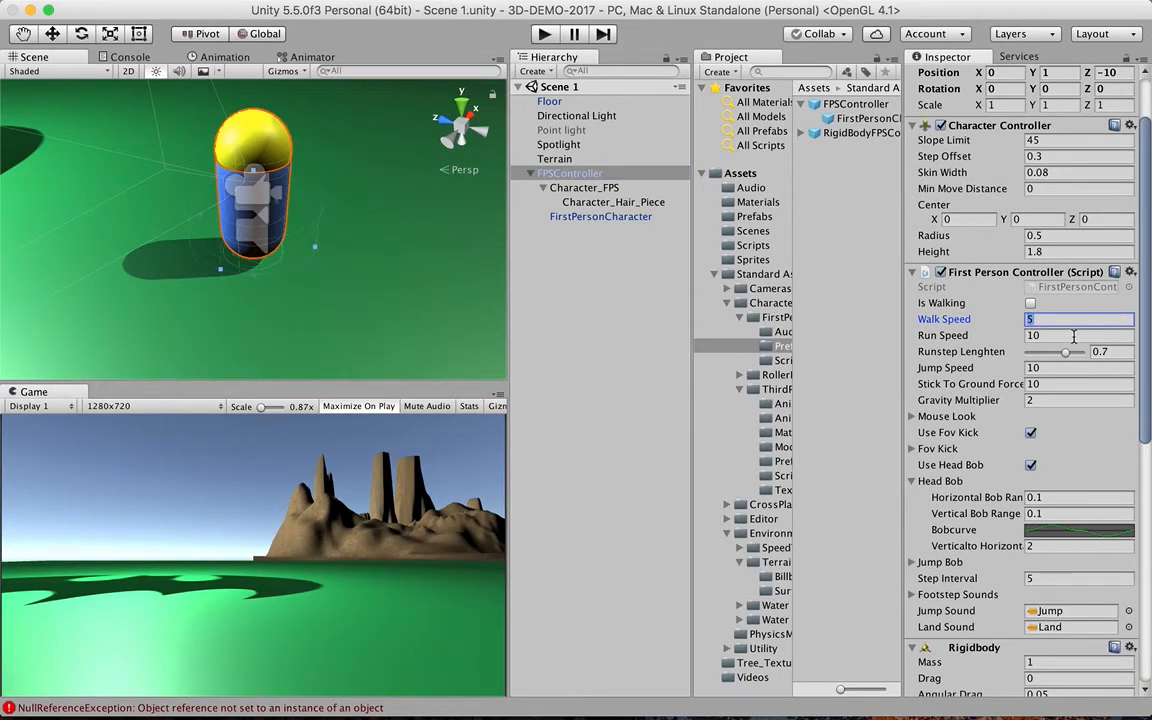
scroll(1078, 341, "down", 1)
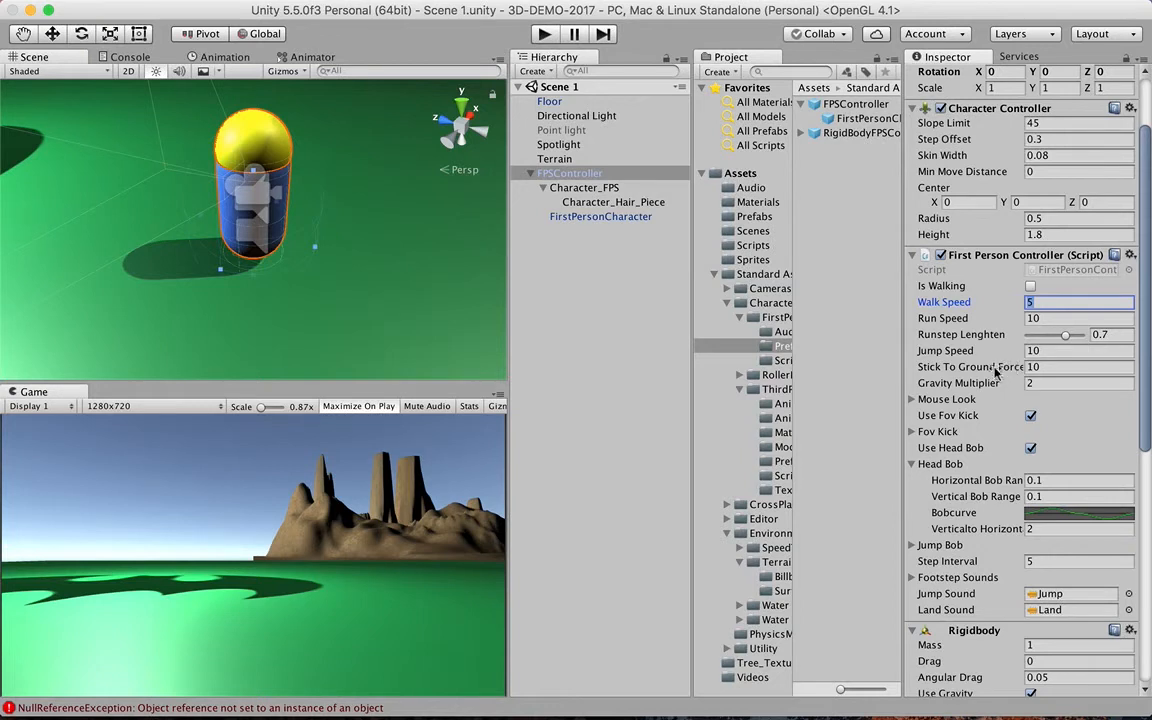
scroll(993, 375, "down", 2)
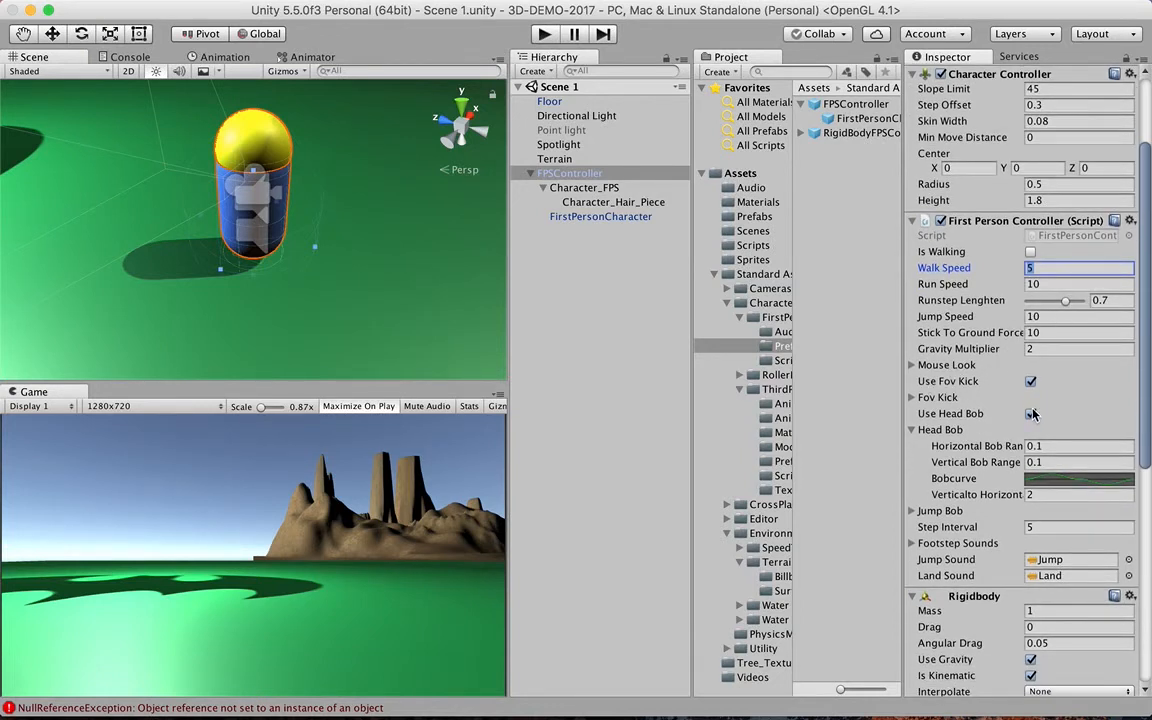
scroll(1033, 414, "down", 5)
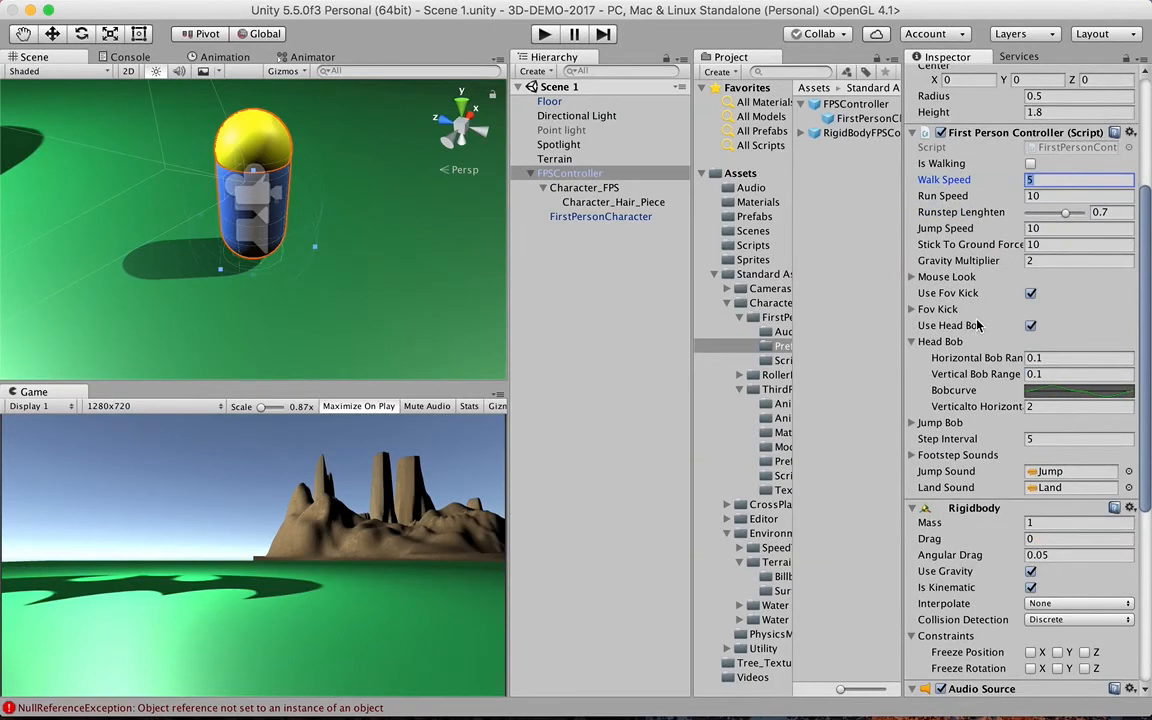
scroll(983, 330, "down", 1)
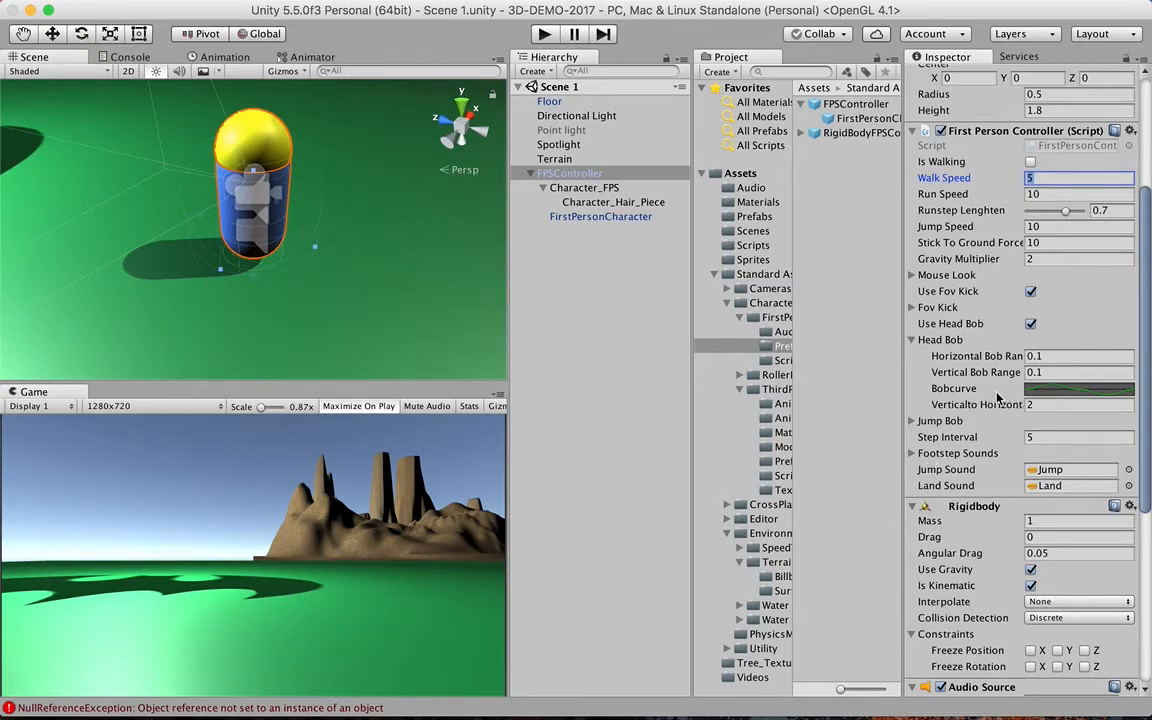
- Play-test the first person controller, stop the game, and review the Unity Standard Assets notes in the text editor before returning to Unity
left_click(546, 35)
left_click(543, 33)
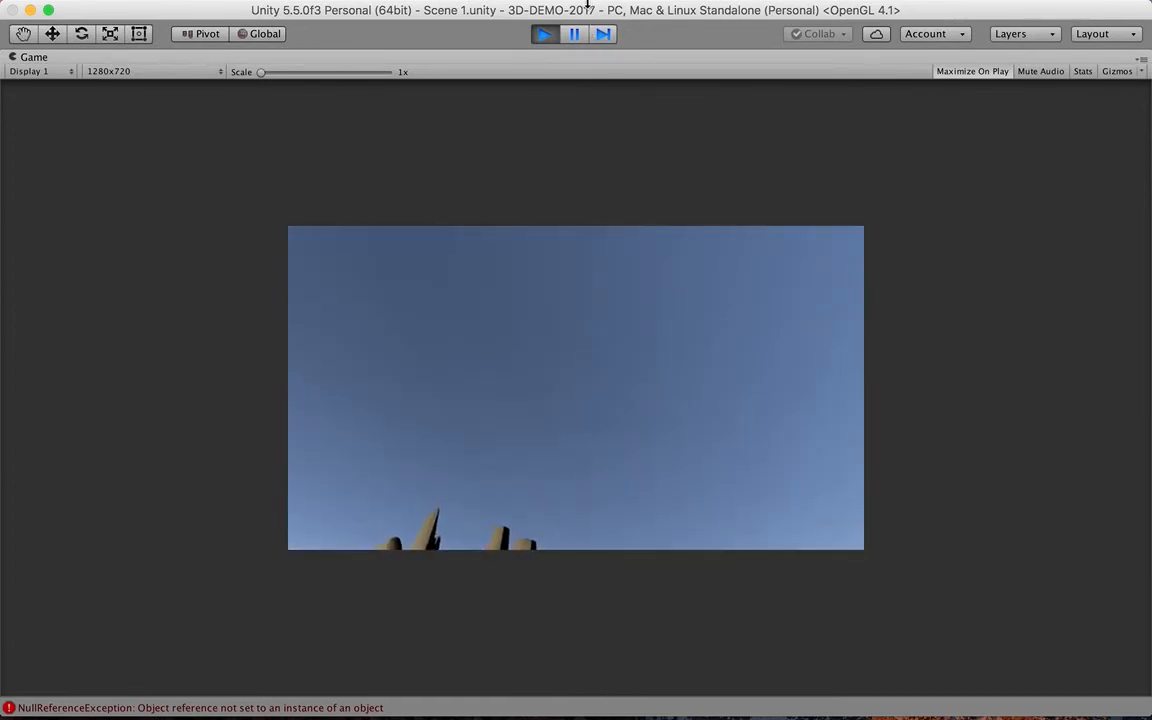
left_click(544, 34)
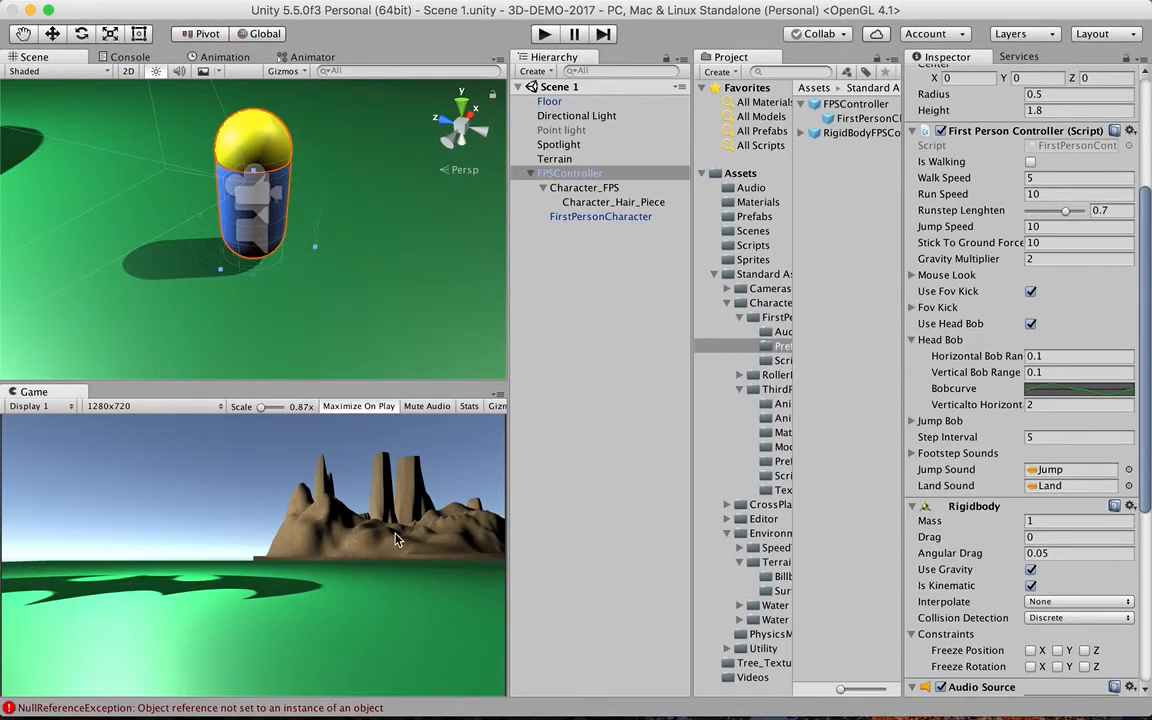
left_click(609, 695)
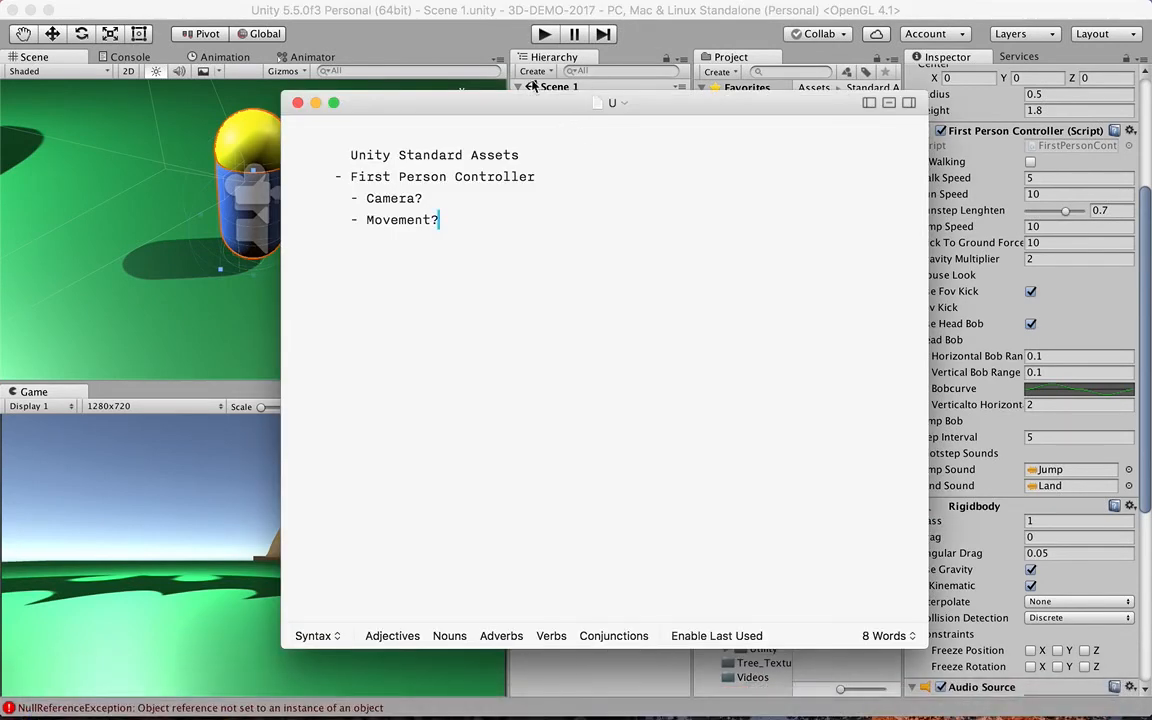
left_click(476, 42)
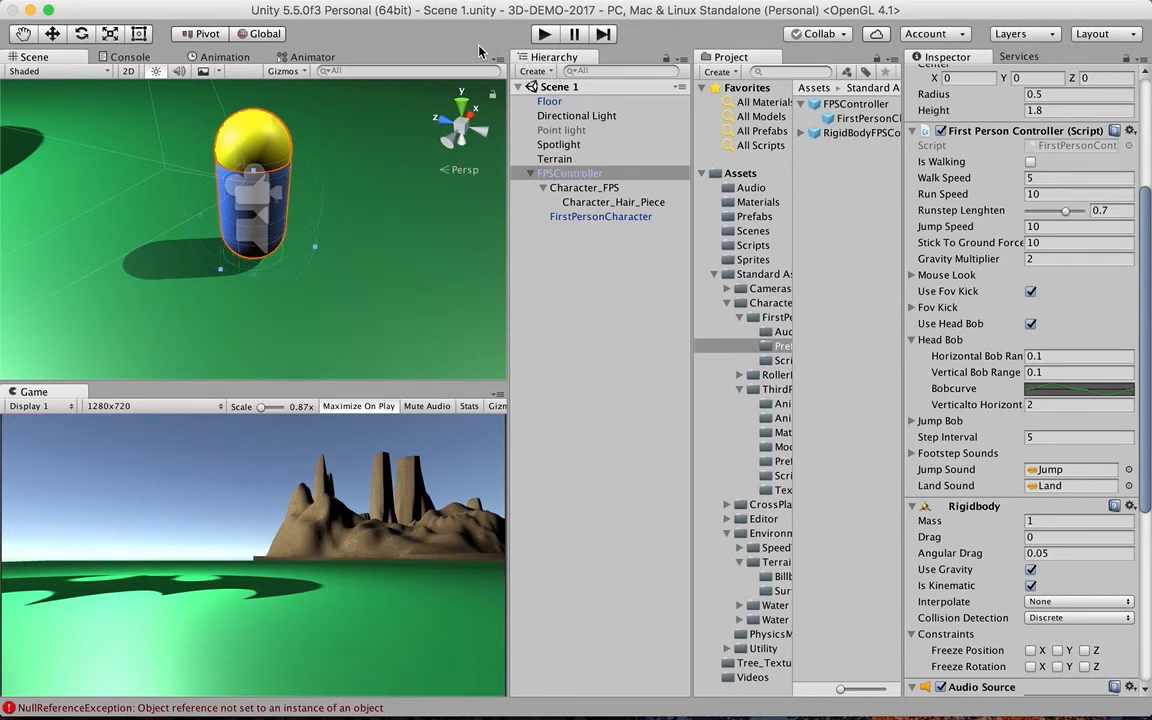
- Move Character_FPS and Character_Hair_Piece out of FPSController to the root of the scene hierarchy, and collapse FPSController
left_click(598, 176)
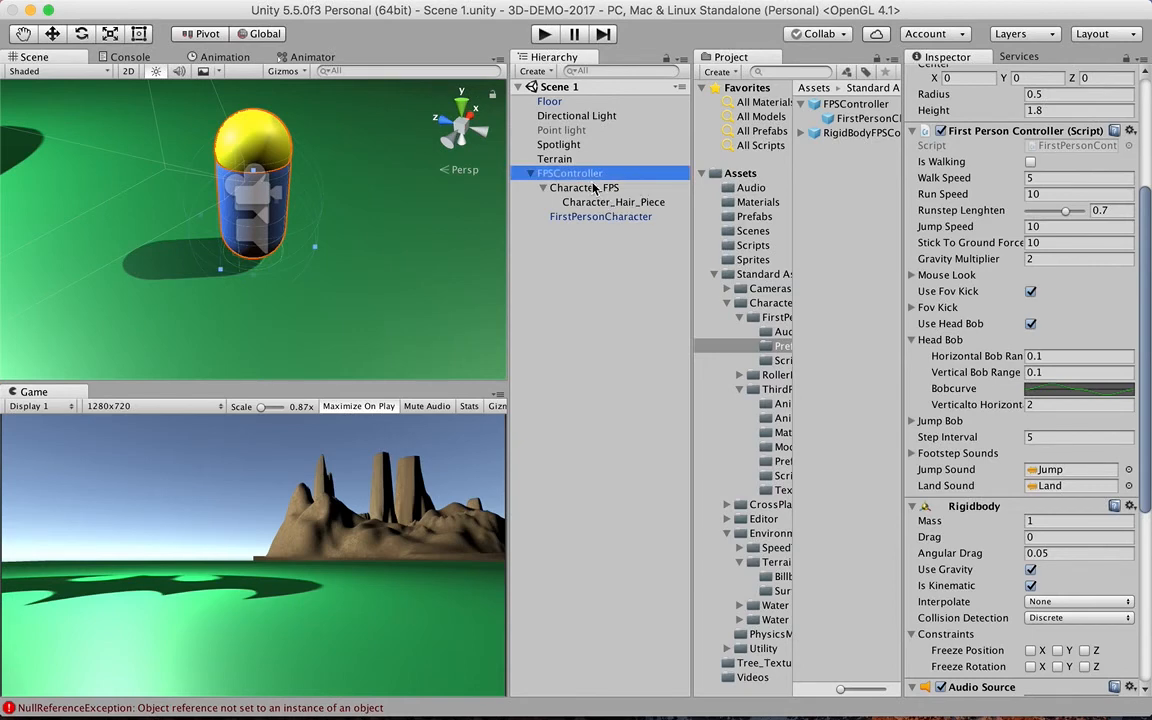
left_click(556, 187)
left_click(620, 203, "shift")
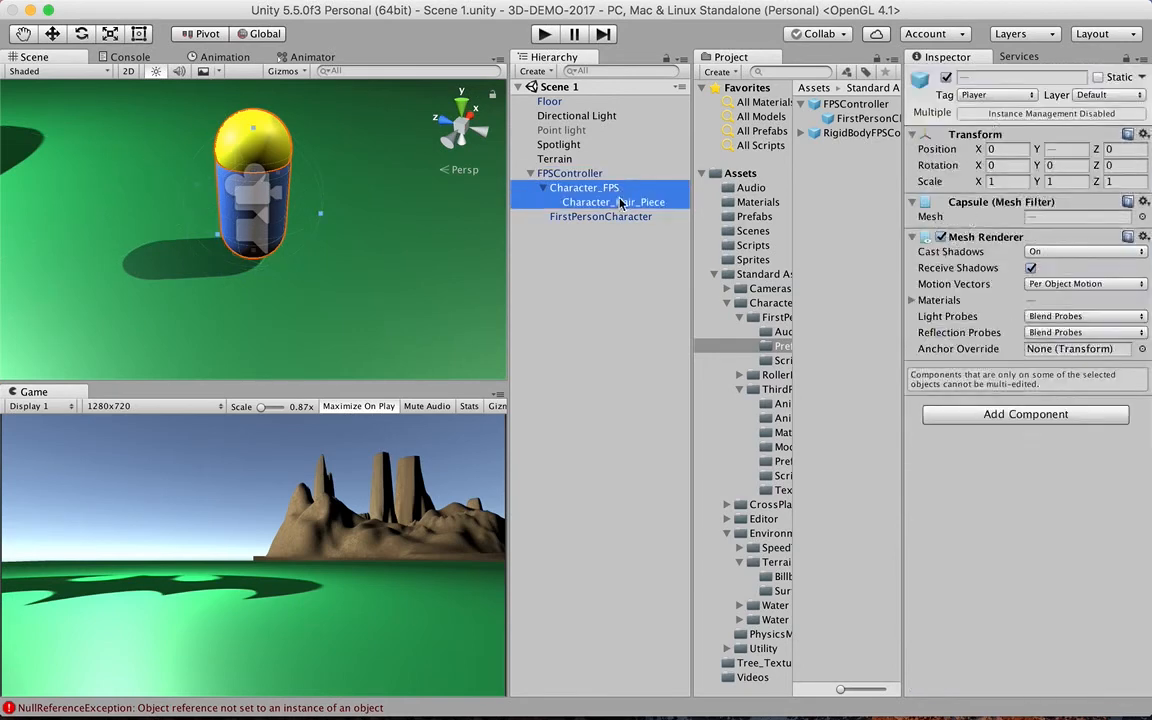
left_click_drag(620, 203, 537, 213)
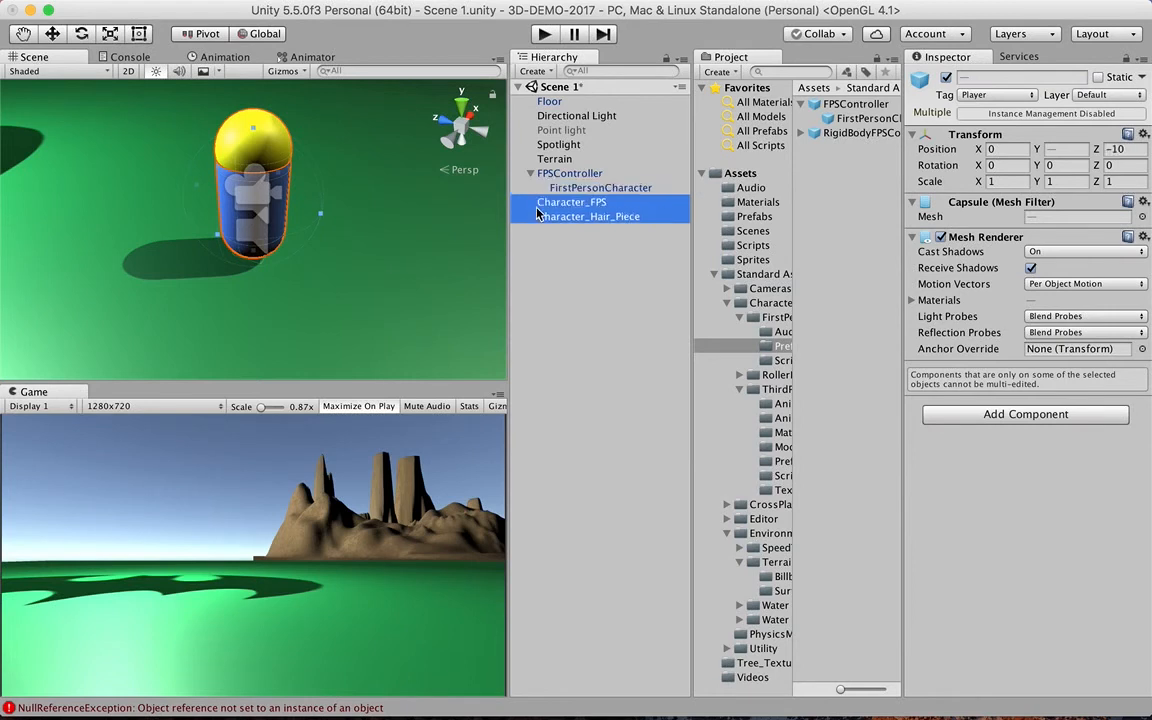
left_click(530, 173)
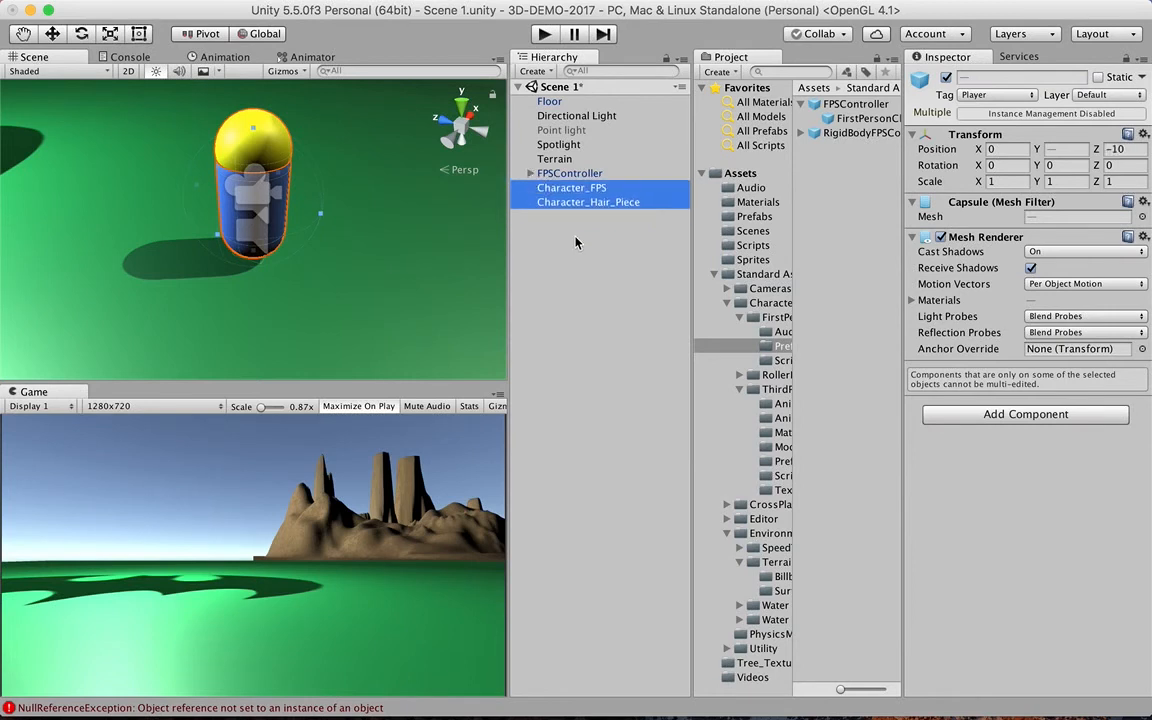
- Review the standard asset packages offered for import, including the Characters package, and close the list
left_click(193, 10)
mouse_move(240, 156)
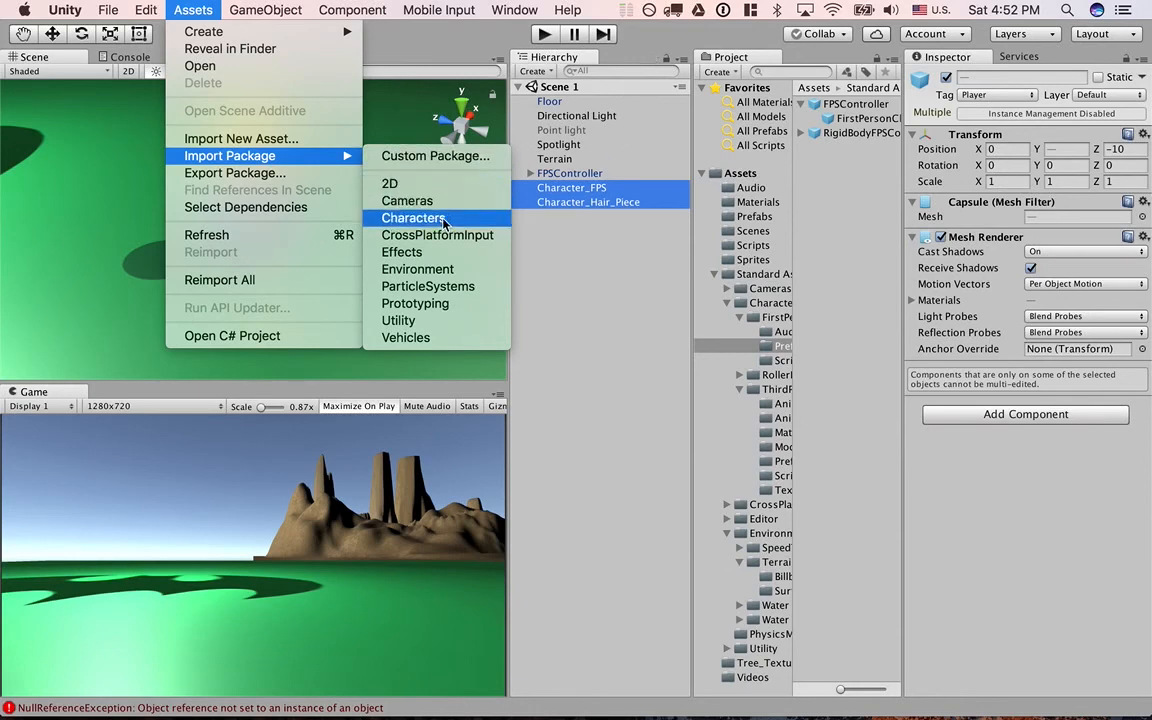
left_click(669, 43)
- Select FPSController in the scene and widen the project browser and its folder tree
left_click(592, 175)
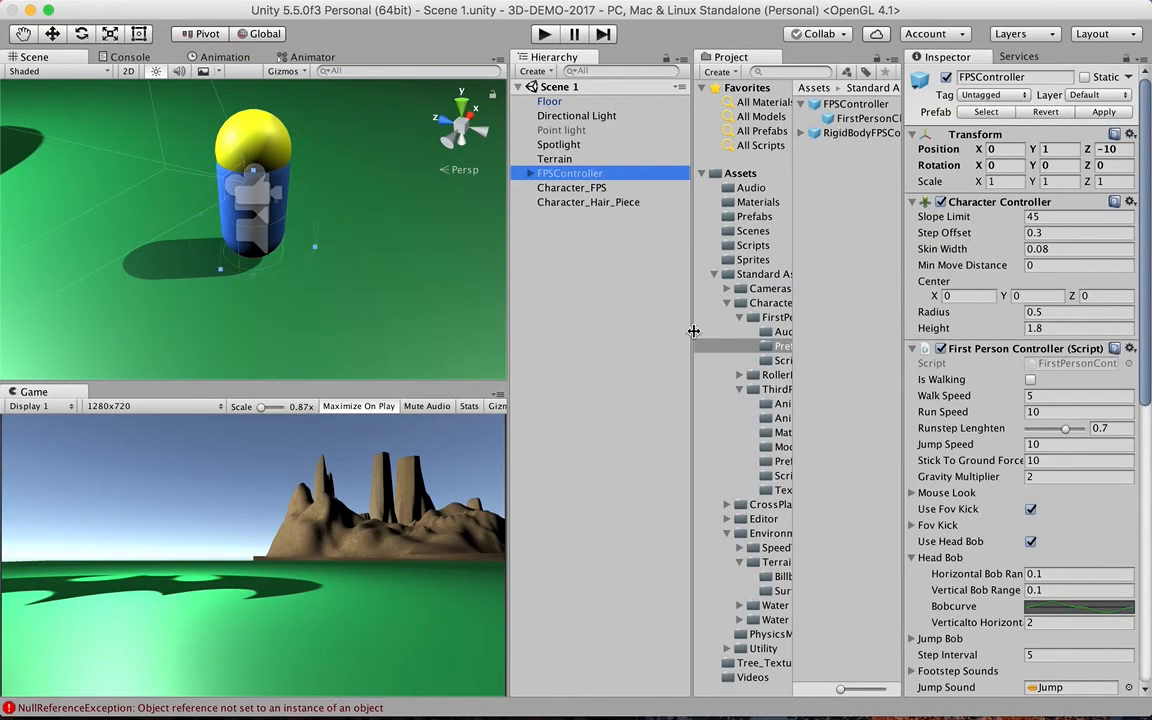
left_click_drag(689, 327, 550, 342)
left_click_drag(656, 315, 782, 318)
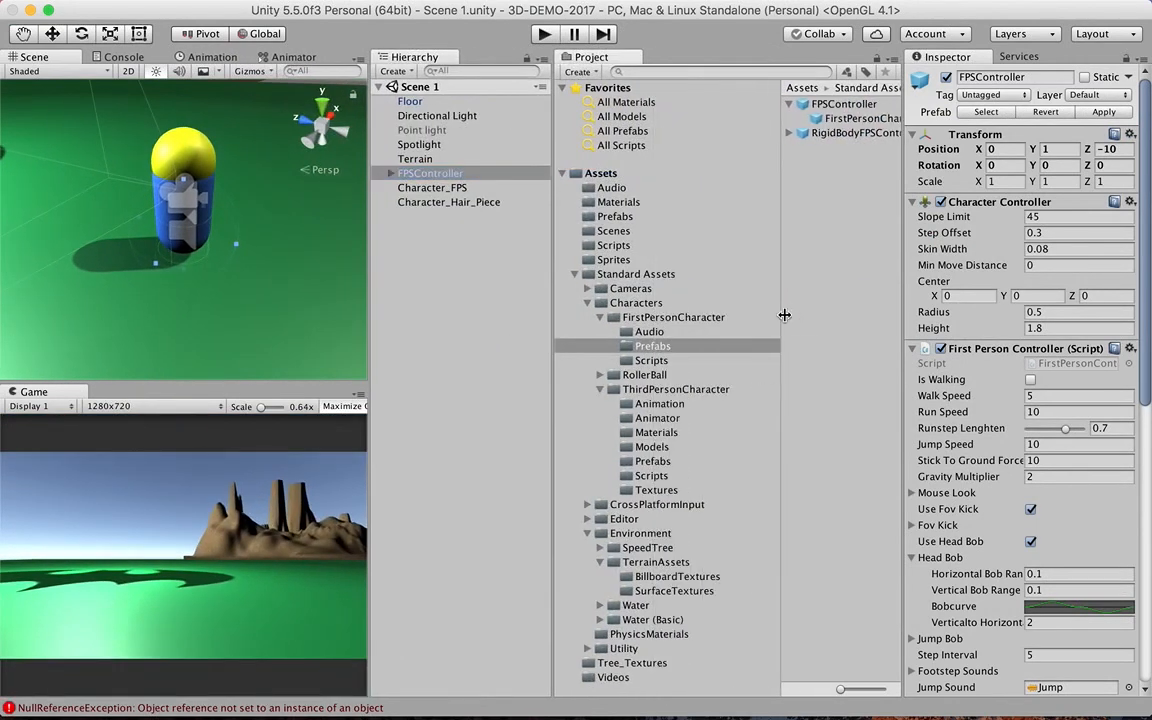
- In Standard Assets > Characters > FirstPersonCharacter > Prefabs, examine the FPSController prefab's component settings and its child FirstPersonCharacter camera
left_click(640, 274)
left_click(636, 302)
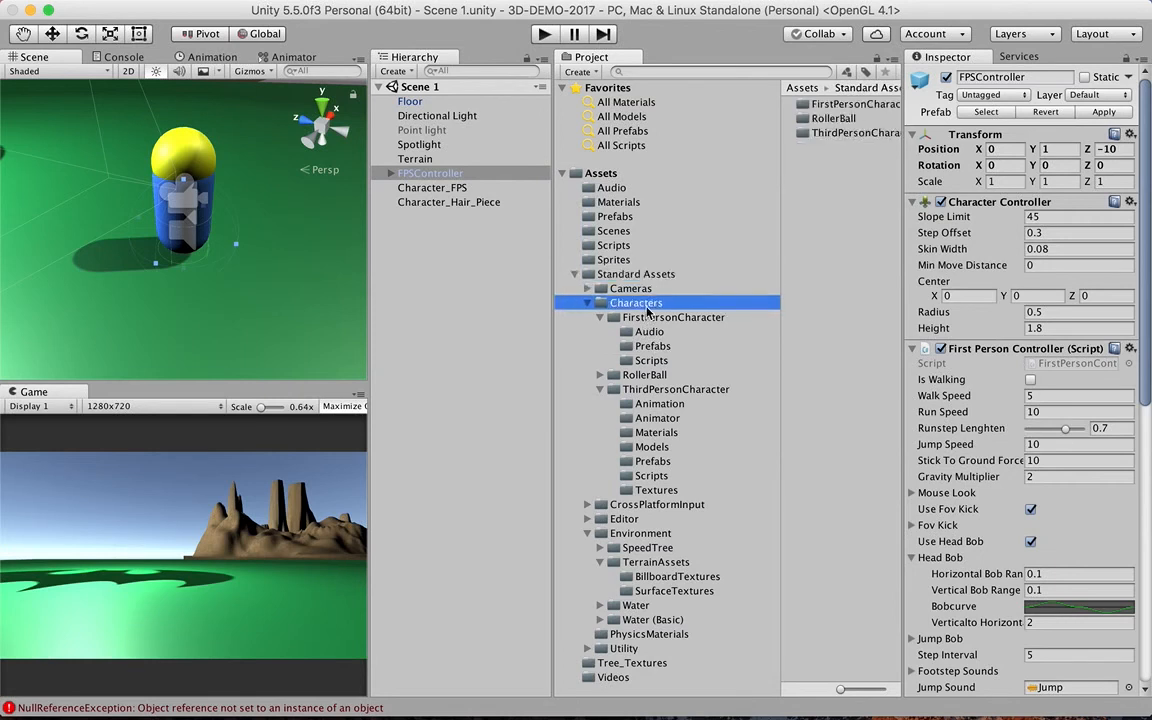
left_click(660, 346)
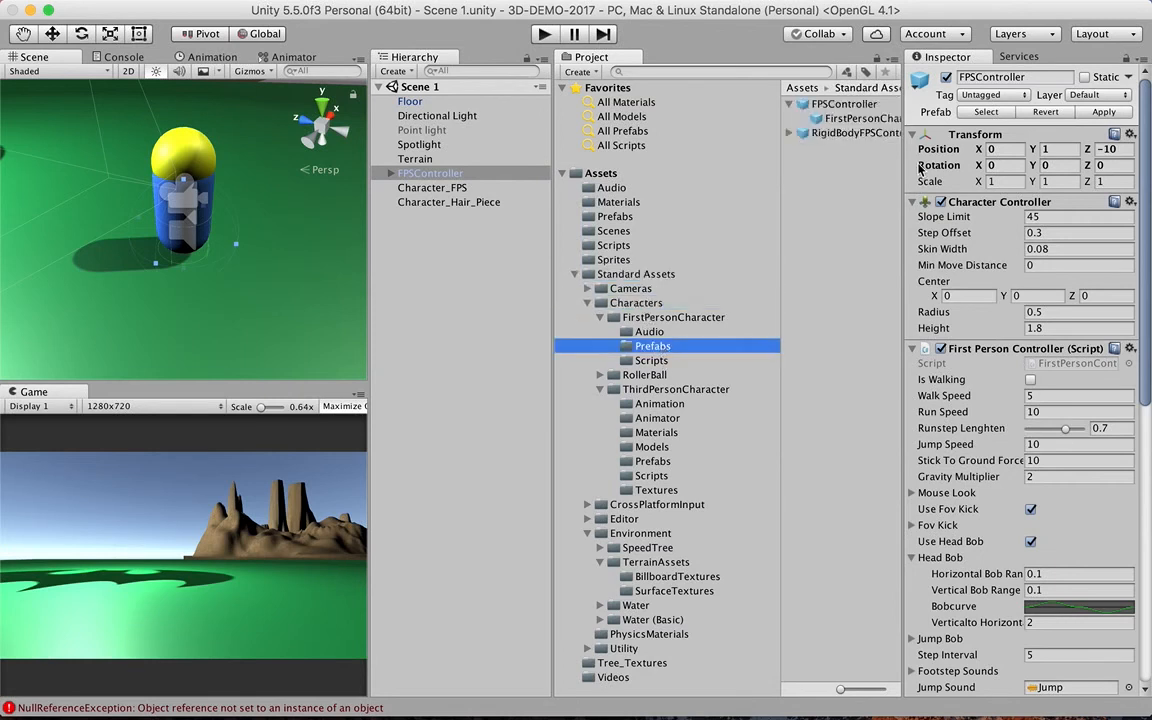
left_click(843, 104)
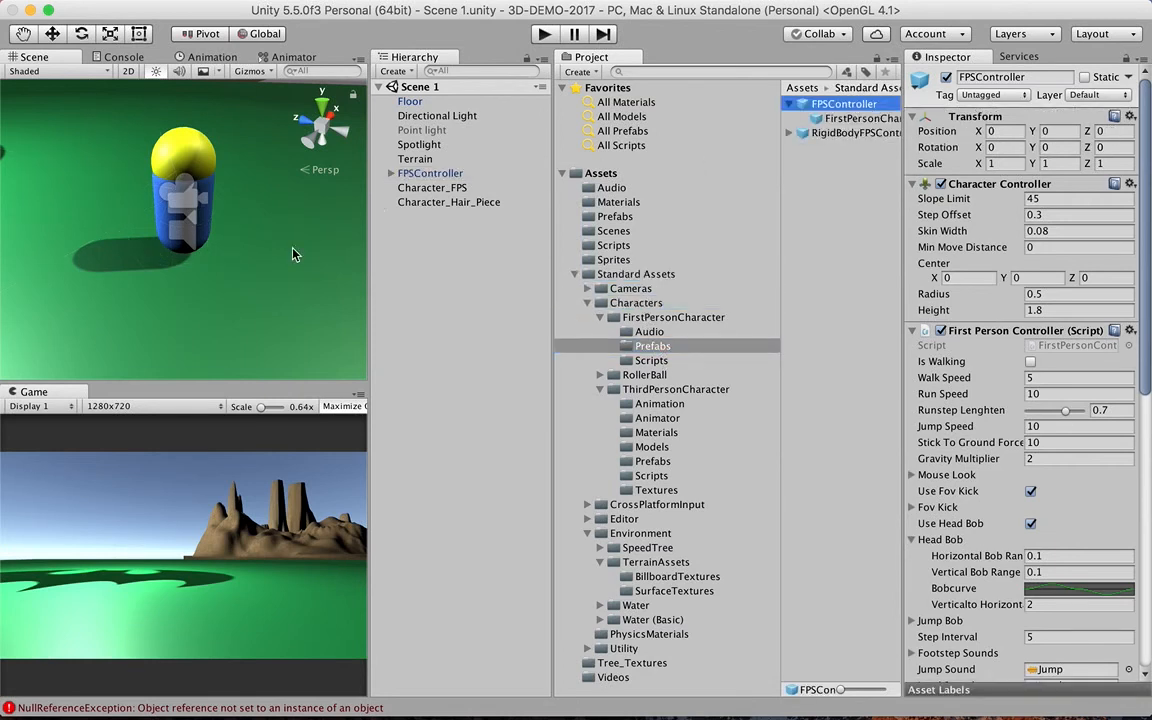
scroll(905, 232, "down", 1)
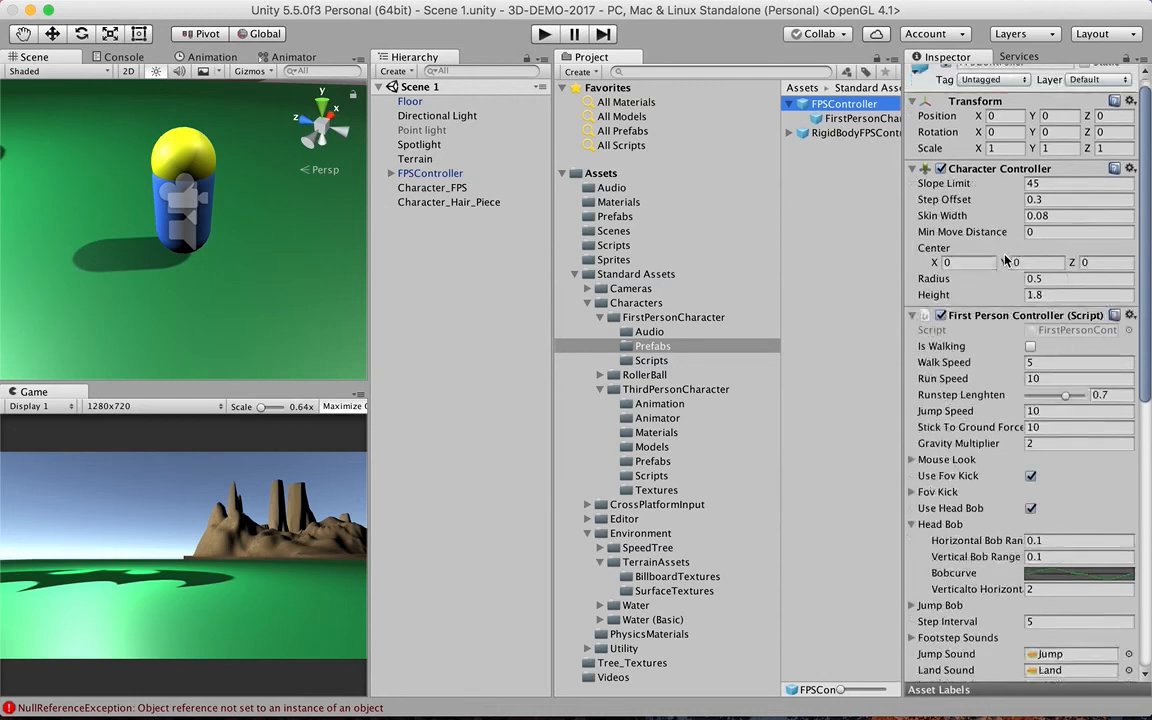
scroll(1040, 410, "down", 4)
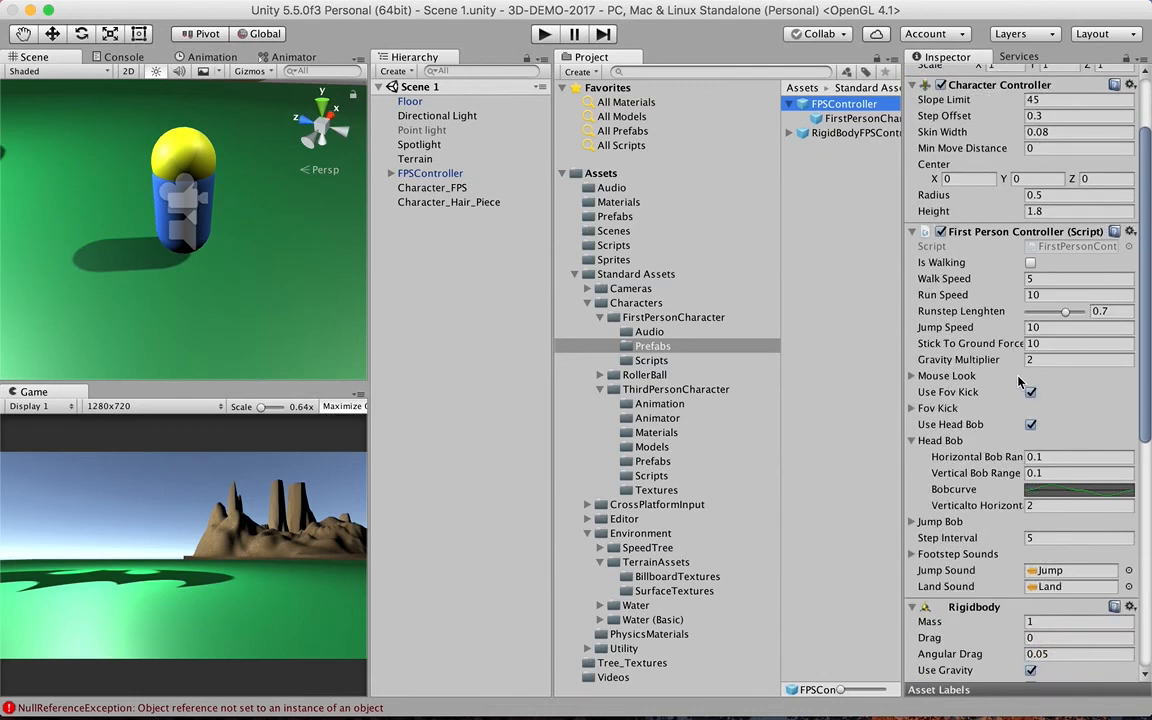
scroll(1096, 408, "down", 15)
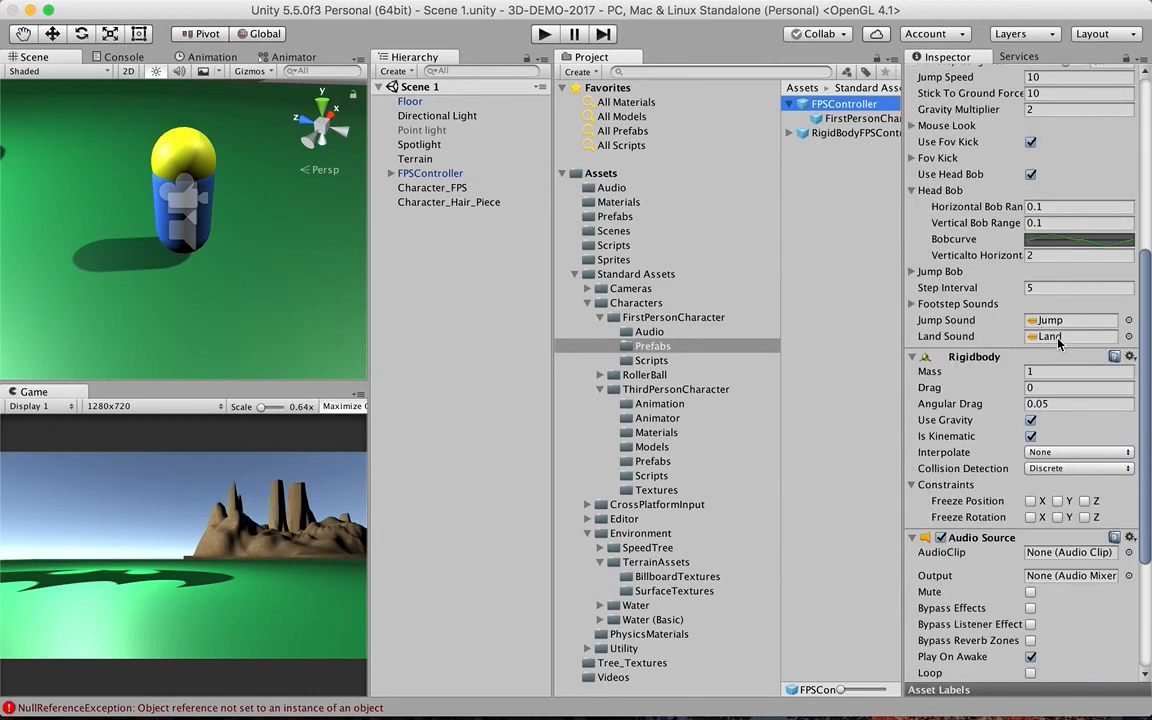
scroll(1058, 345, "down", 3)
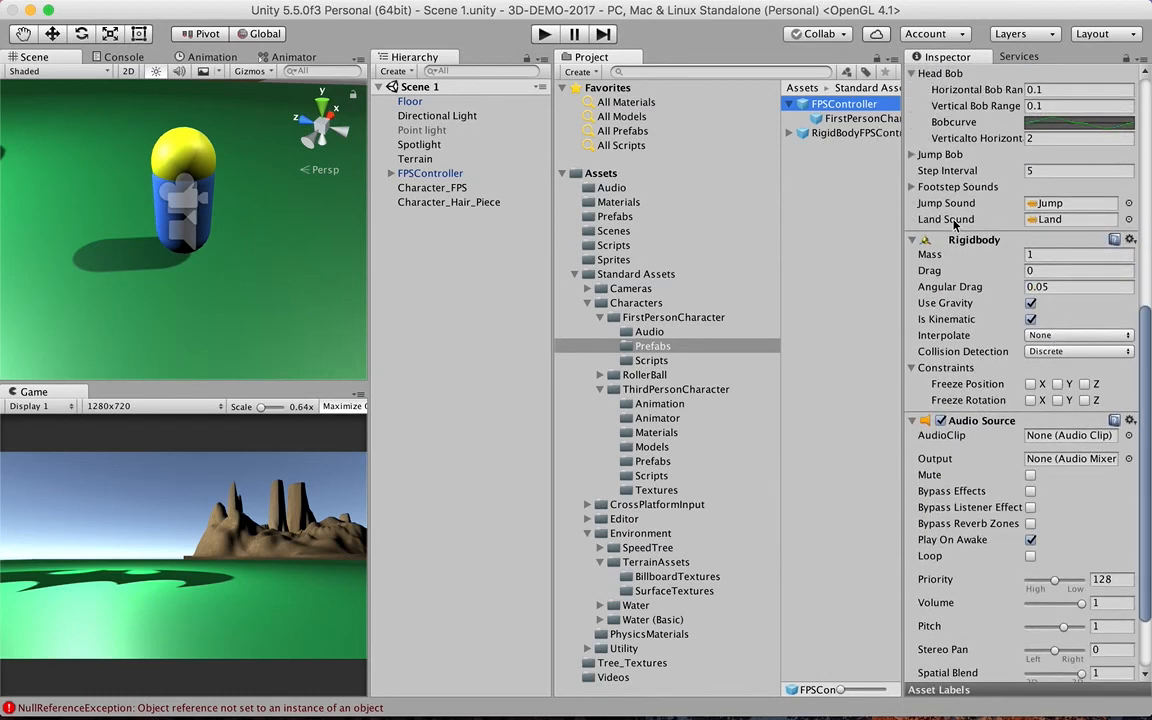
scroll(1060, 330, "down", 5)
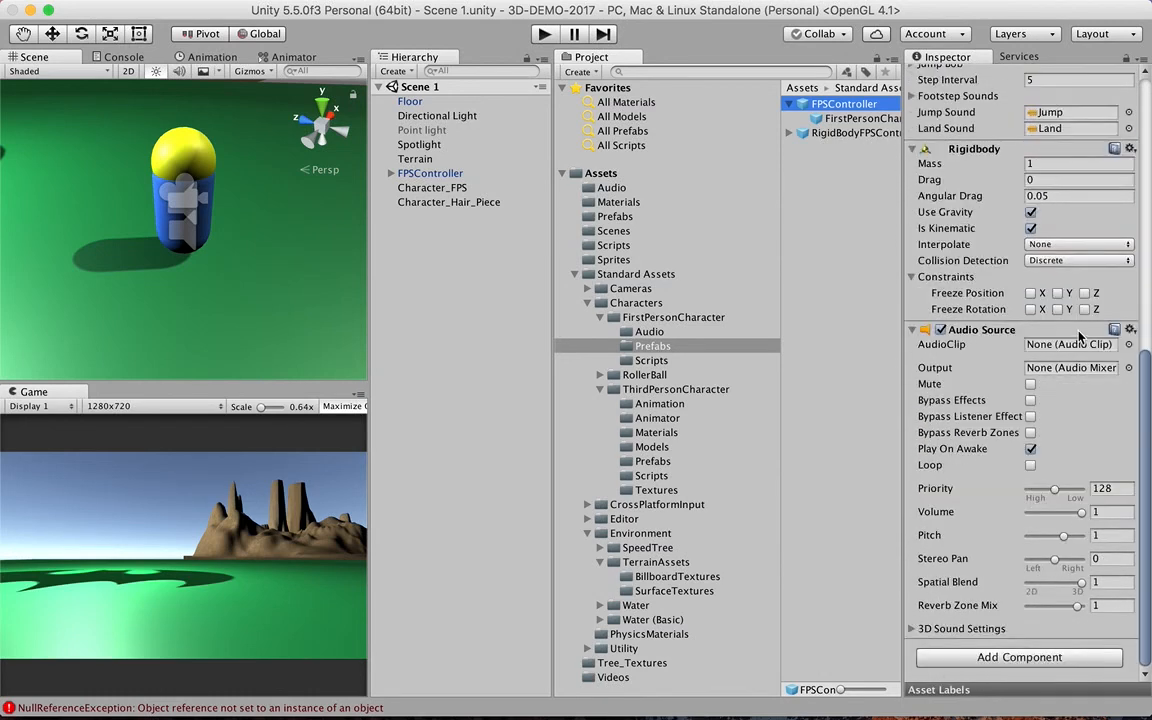
left_click(855, 118)
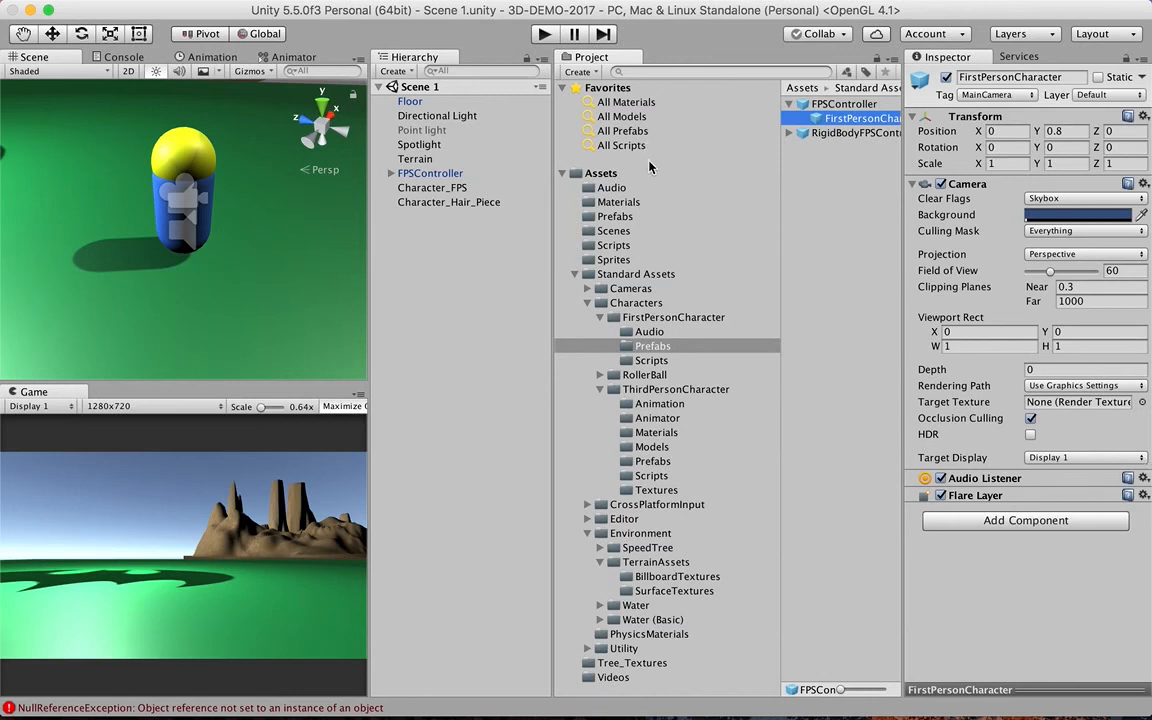
mouse_move(546, 3)
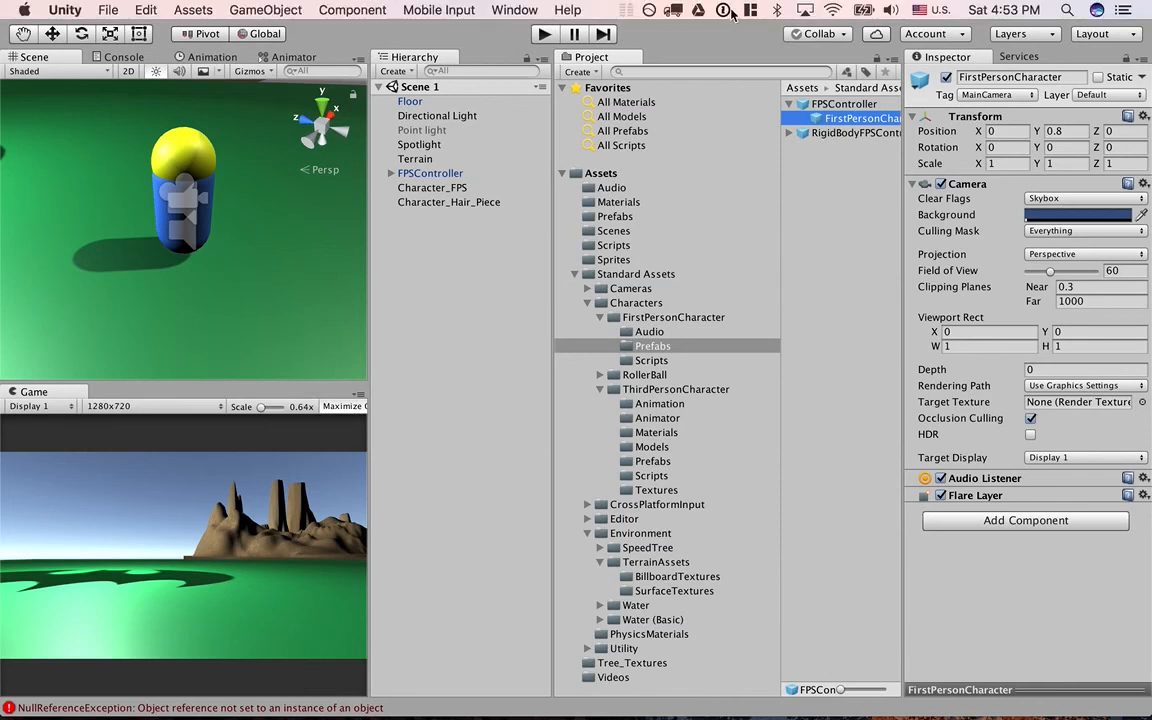
mouse_move(826, 705)
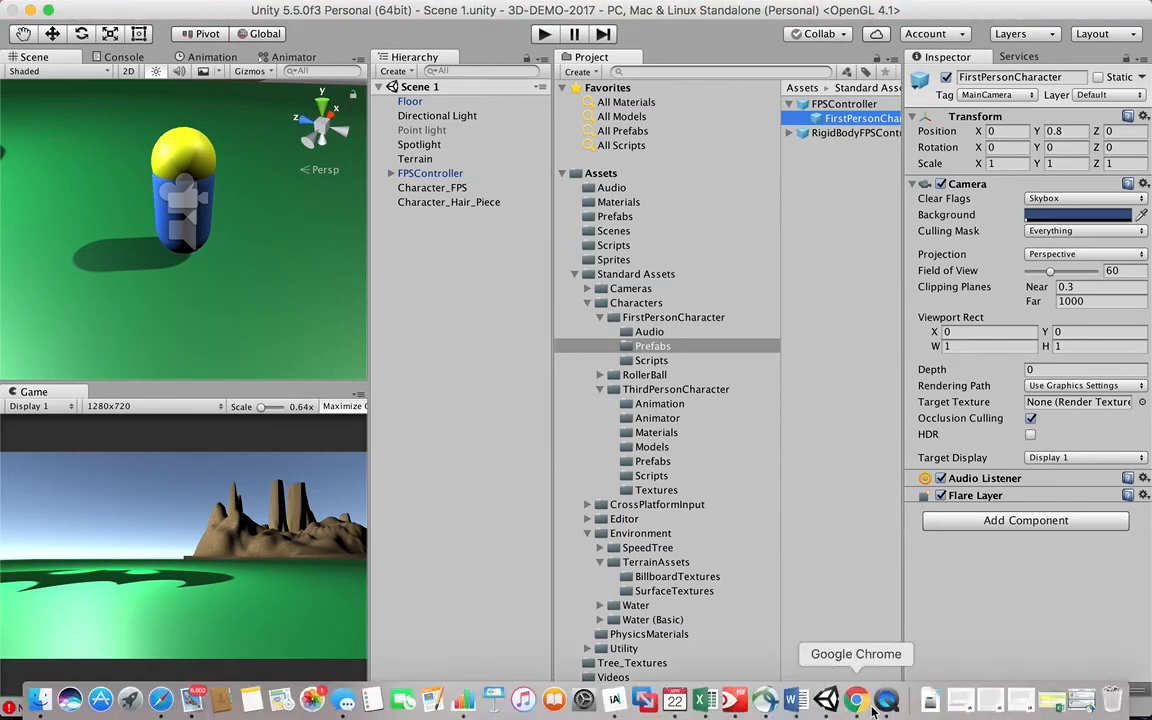
left_click(630, 11)
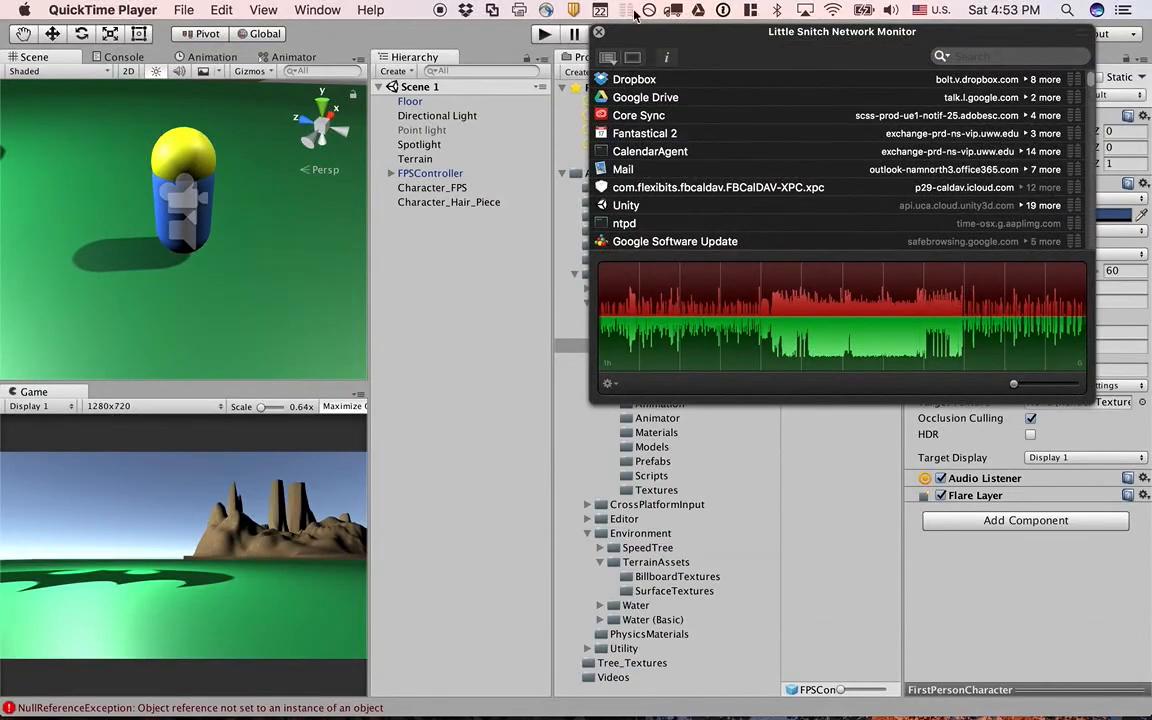